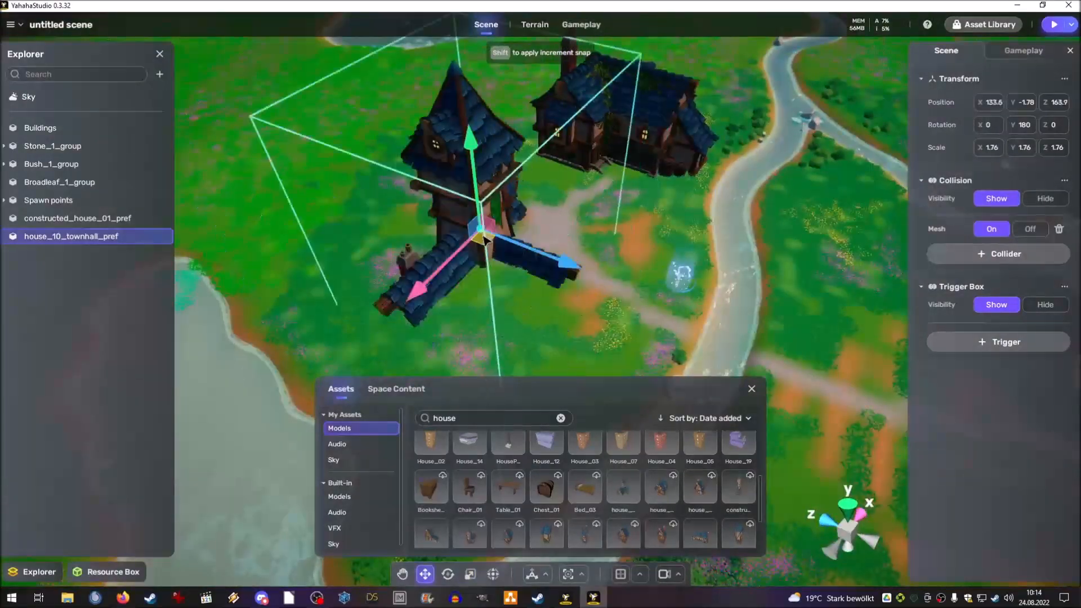
- Move the town hall to about X 119.9, Y 9.74, Z 161.8 and rotate it to about 101.4 degrees around Y
left_click_drag(492, 231, 360, 180)
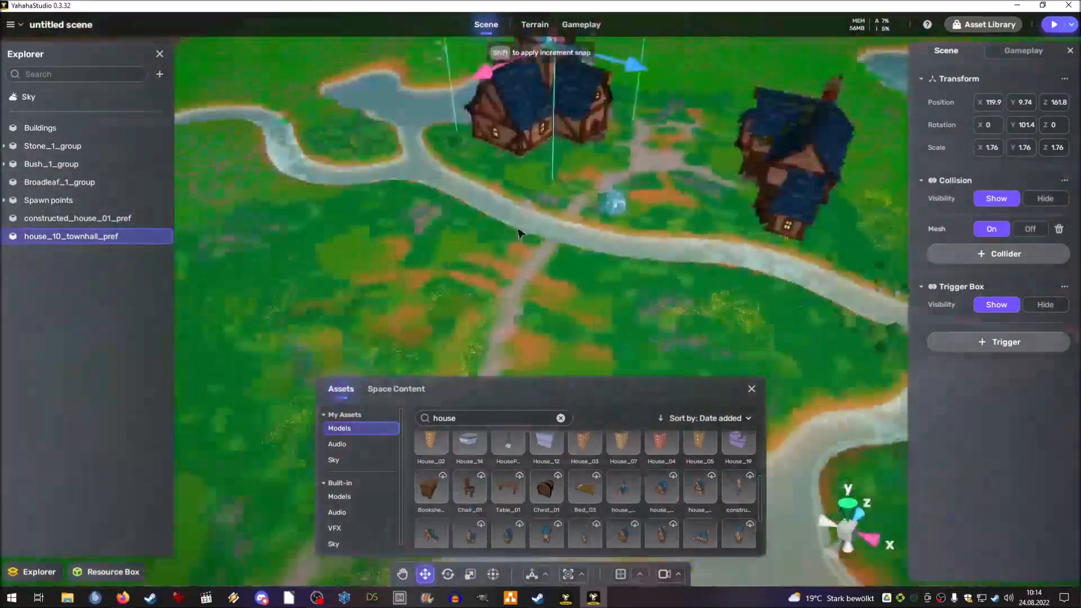
right_click_drag(520, 233, 505, 239)
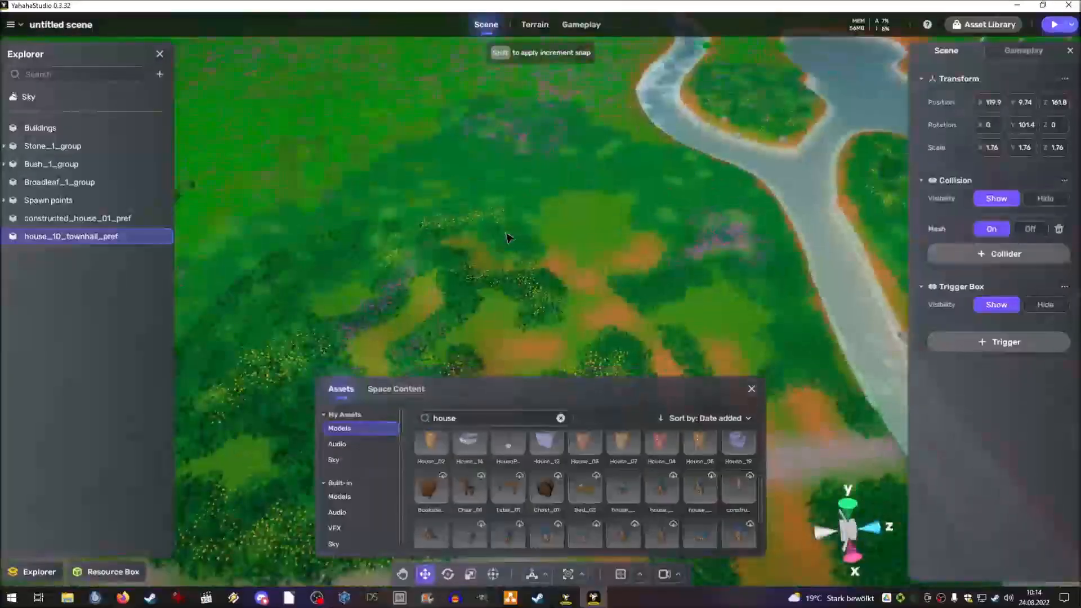
left_click(504, 239)
- Add house_01_pref near X 121.8, Y 9.92, Z 110.2, scaled to 1.76 and rotated to about 342 degrees around Y
scroll(504, 239, "up", 3)
left_click(661, 488)
scroll(580, 315, "down", 3)
key("r")
middle_click_drag(598, 278, 733, 152)
key("e")
left_click_drag(668, 181, 714, 192)
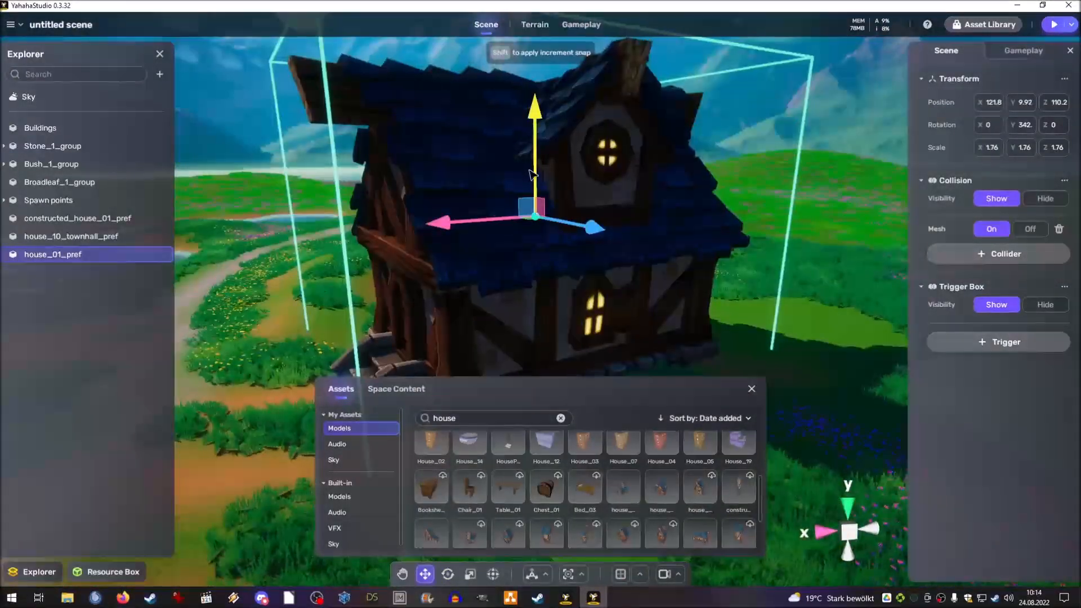
scroll(533, 174, "down", 4)
right_click_drag(533, 175, 620, 265)
left_click(586, 251)
left_click(658, 489)
scroll(569, 281, "down", 3)
middle_click_drag(569, 282, 563, 259)
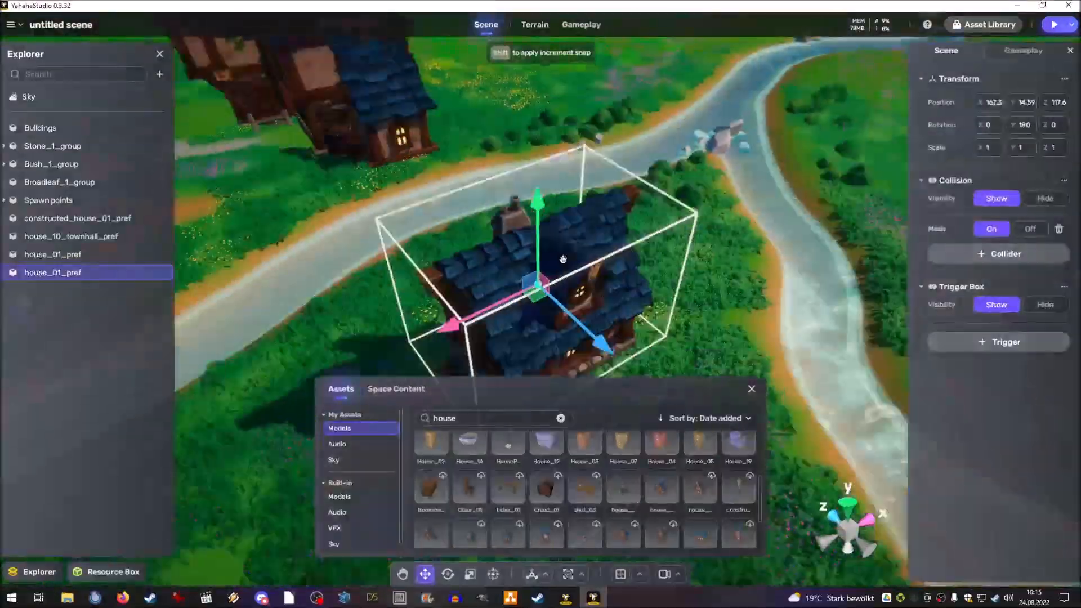
right_click_drag(564, 259, 465, 270)
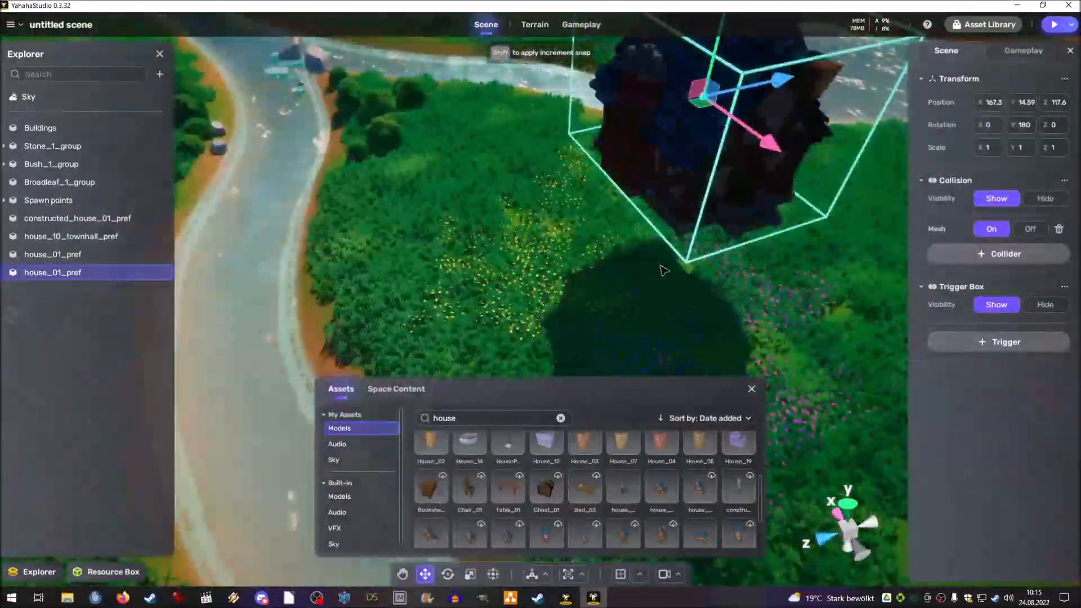
key("Delete")
- Add house_06_pref beside the river near X 166.7, Y 10.15, Z 119.4, scaled to 1.81 and rotated to about 172.4 degrees around Y
right_click_drag(664, 270, 702, 265)
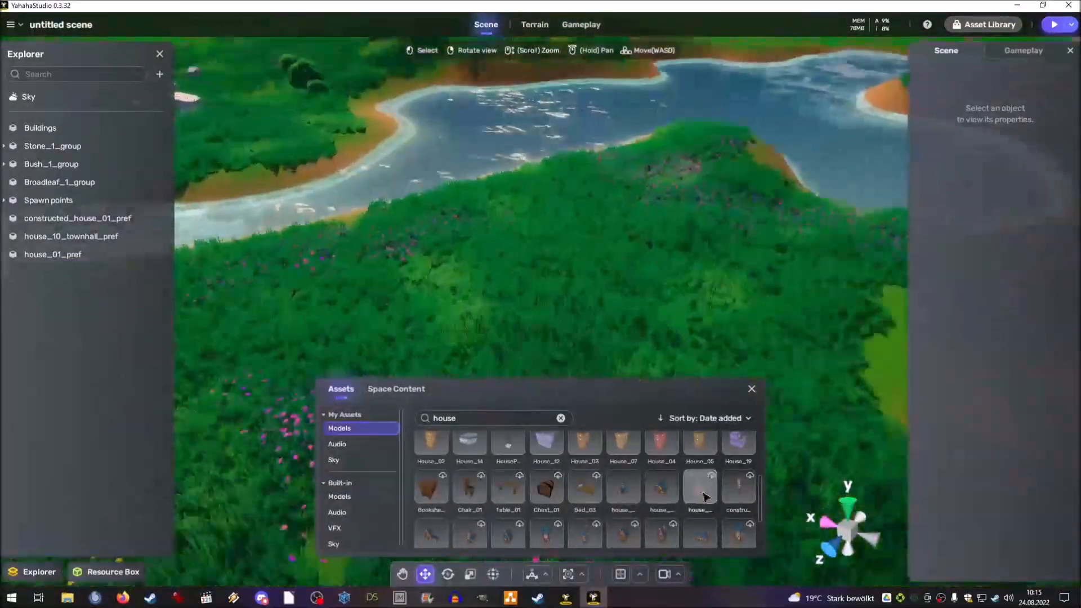
left_click(434, 534)
scroll(507, 237, "down", 5)
right_click_drag(507, 237, 461, 225)
key("r")
left_click_drag(458, 178, 539, 184)
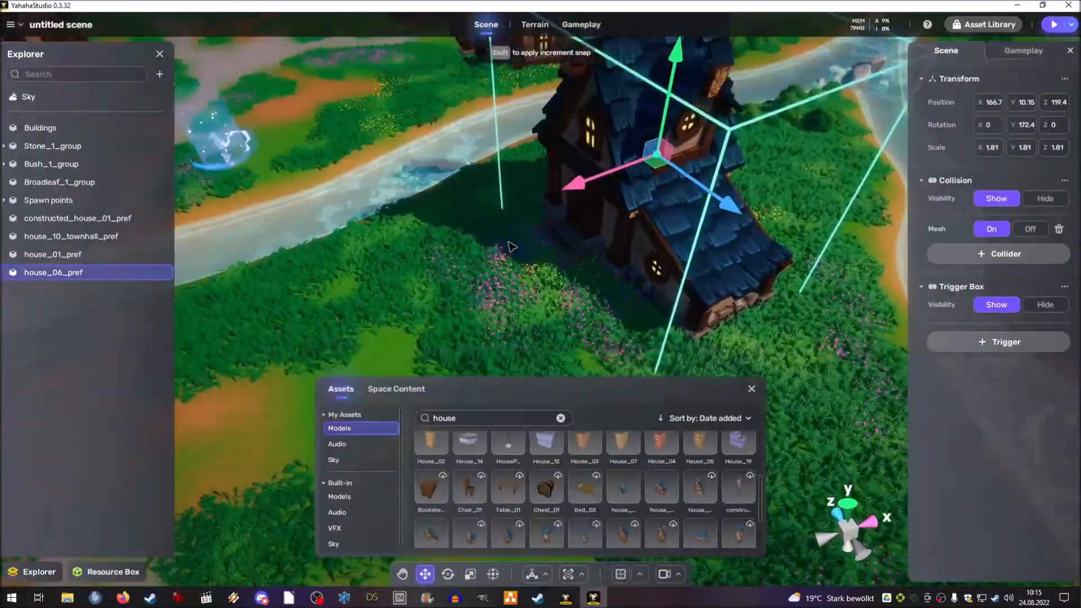
scroll(509, 243, "up", 3)
mouse_move(508, 242)
right_mouse_down()
mouse_move(541, 236)
mouse_move(516, 364)
mouse_move(524, 254)
right_mouse_up()
scroll(525, 254, "down", 4)
left_click(525, 254)
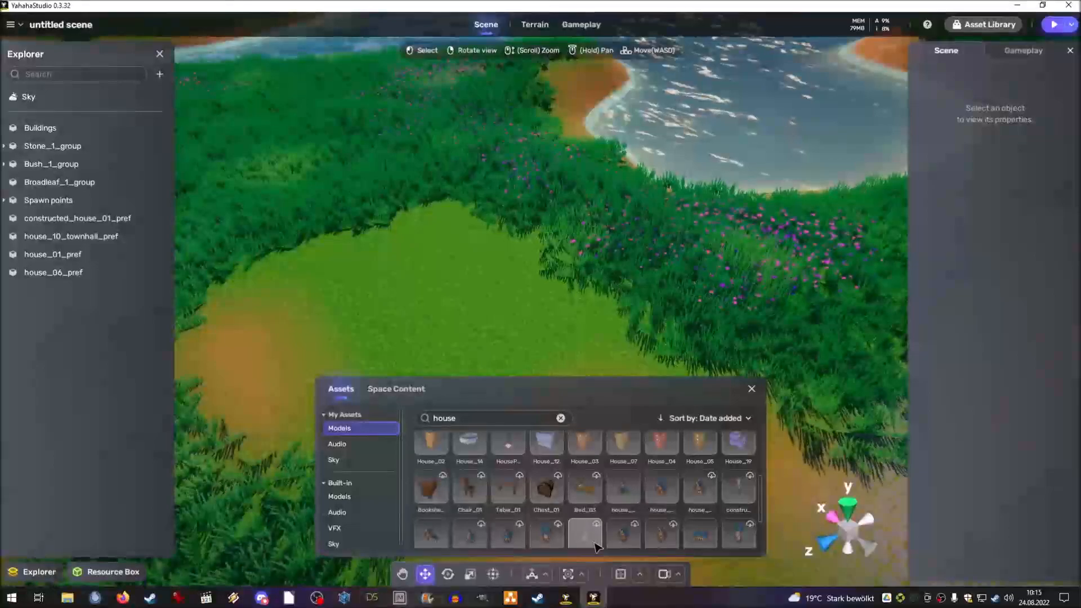
- Add constructed_house_03_pref to the scene and scale it uniformly to 1.76
scroll(597, 548, "down", 3)
left_click(434, 526)
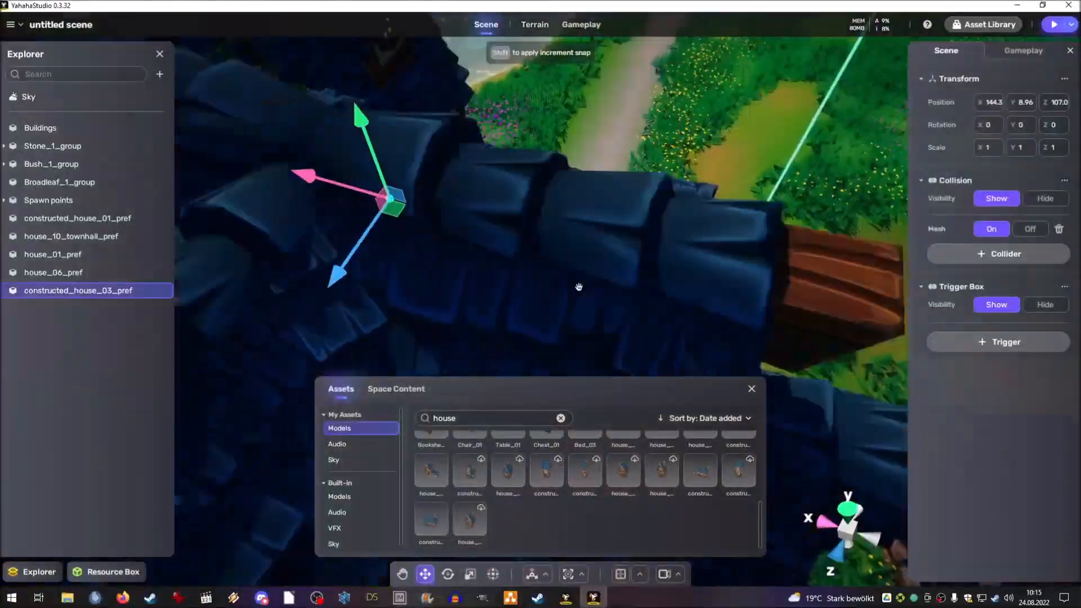
scroll(579, 287, "down", 5)
right_click_drag(579, 287, 610, 299)
key("r")
scroll(597, 203, "up", 3)
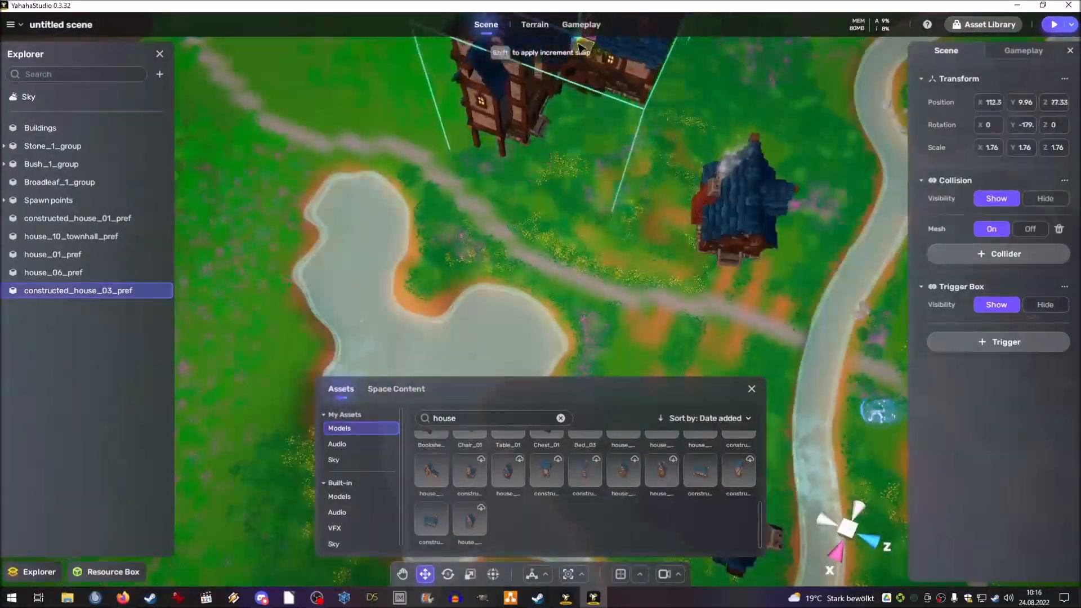
- Move constructed_house_03_pref to about X 120, Y 10.33, Z 79.31 and rotate it to about -125 degrees around Y
left_click_drag(580, 48, 580, 39)
right_click_drag(580, 40, 577, 178)
scroll(577, 177, "up", 3)
key("e")
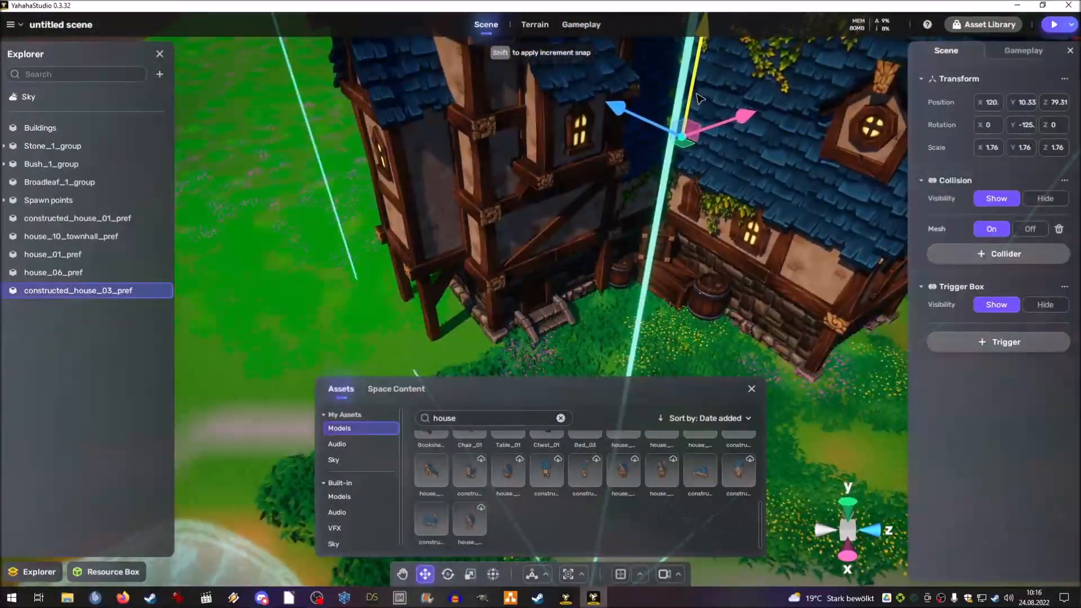
left_click_drag(700, 99, 699, 106)
- Move house_01_pref to about X 121.4, Y 9.9, Z 115.0
middle_click_drag(699, 105, 679, 138)
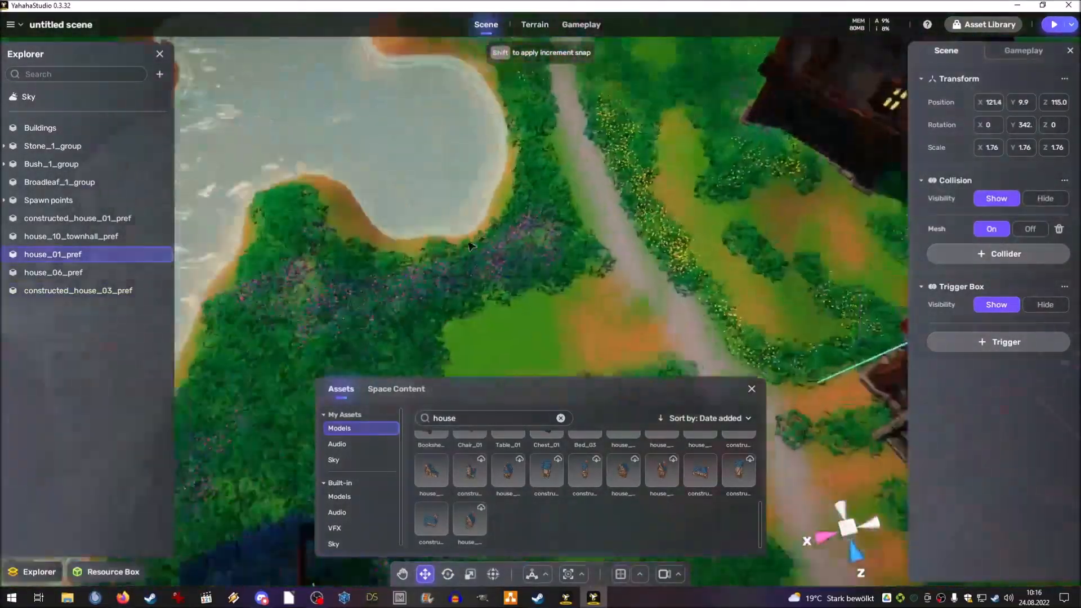
scroll(613, 219, "down", 3)
right_click_drag(471, 246, 591, 226)
left_click(591, 227)
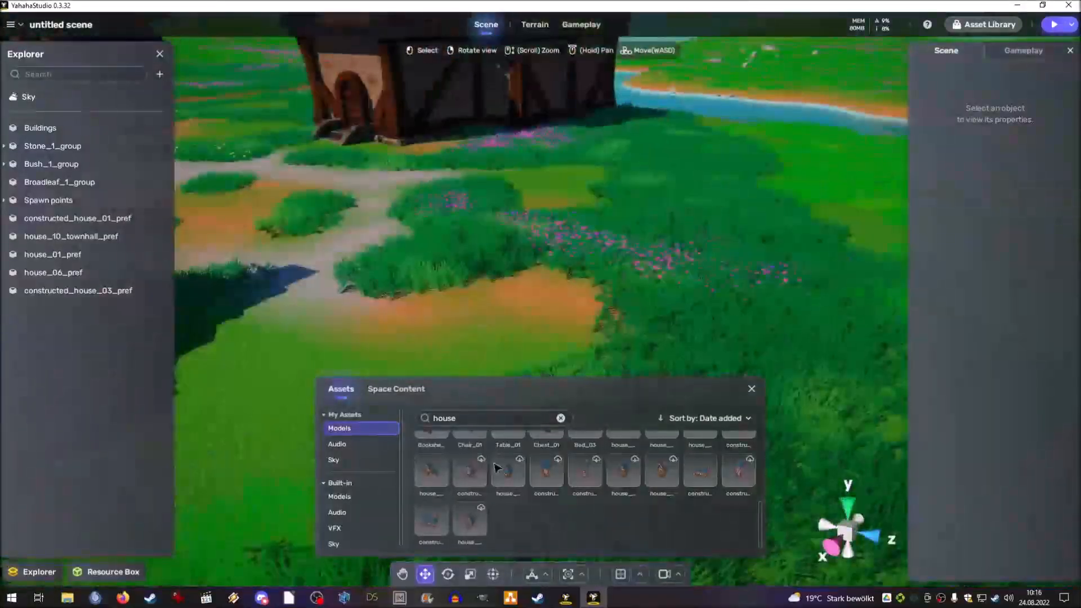
- Add house_04_pref near X 156.5, Y 9.72, Z 189, scaled to 1.73 and rotated to about 161.7 degrees around Y
left_click_drag(496, 467, 548, 320)
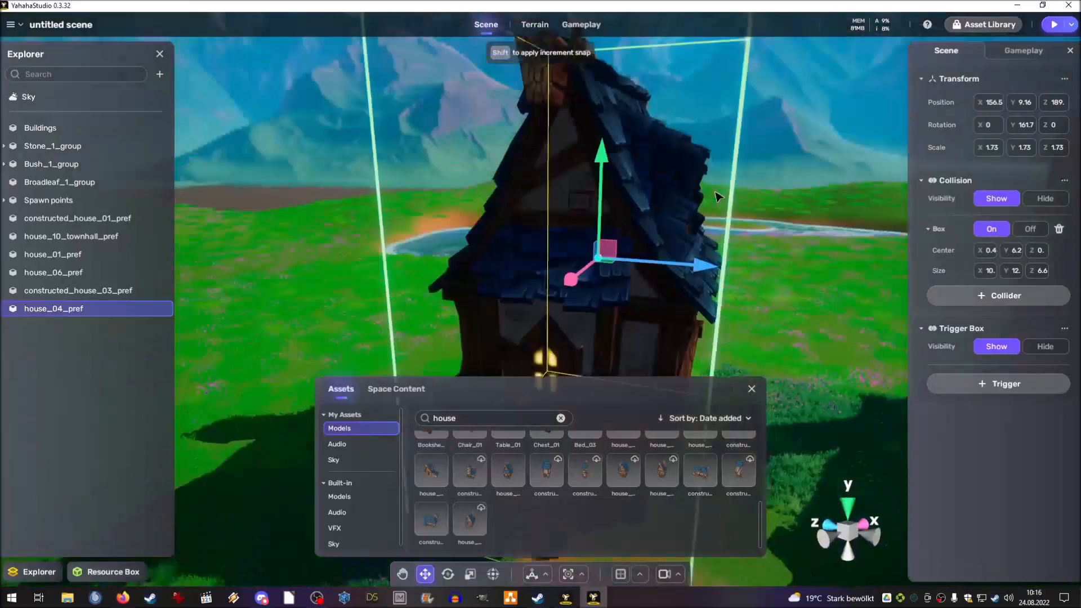
right_click_drag(718, 197, 711, 121)
left_click_drag(711, 116, 730, 63)
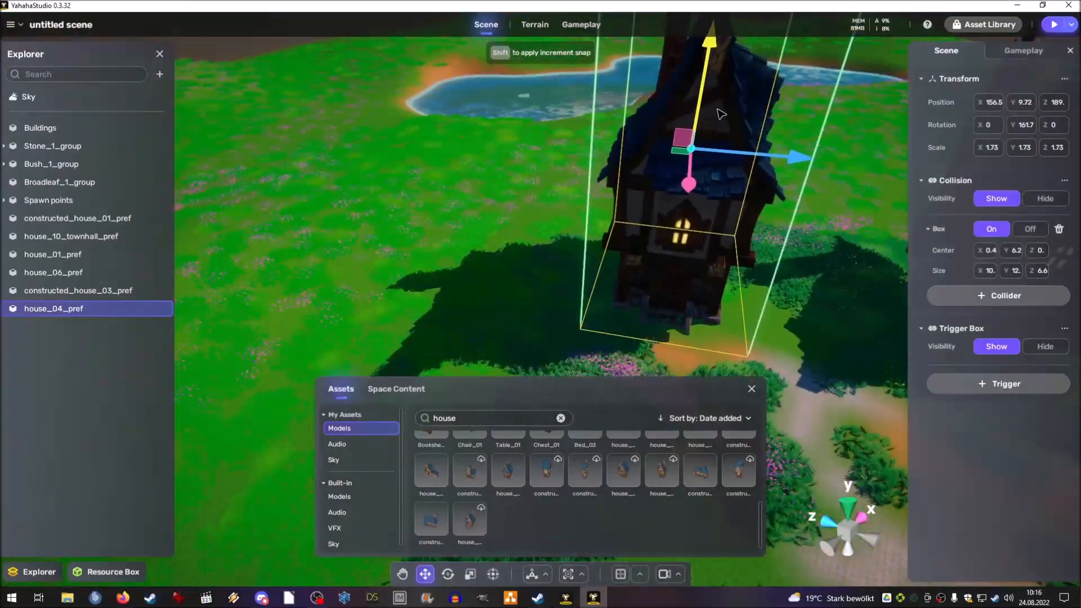
key("w")
left_click(572, 222)
- Add constructed_house_05_pref near X 140.6, Z 196.0 and scale it uniformly to 1.76
right_click_drag(572, 222, 179, 295)
left_click_drag(546, 470, 570, 282)
right_click_drag(570, 282, 676, 206)
key("r")
left_click_drag(676, 206, 732, 206)
right_click_drag(733, 207, 712, 208)
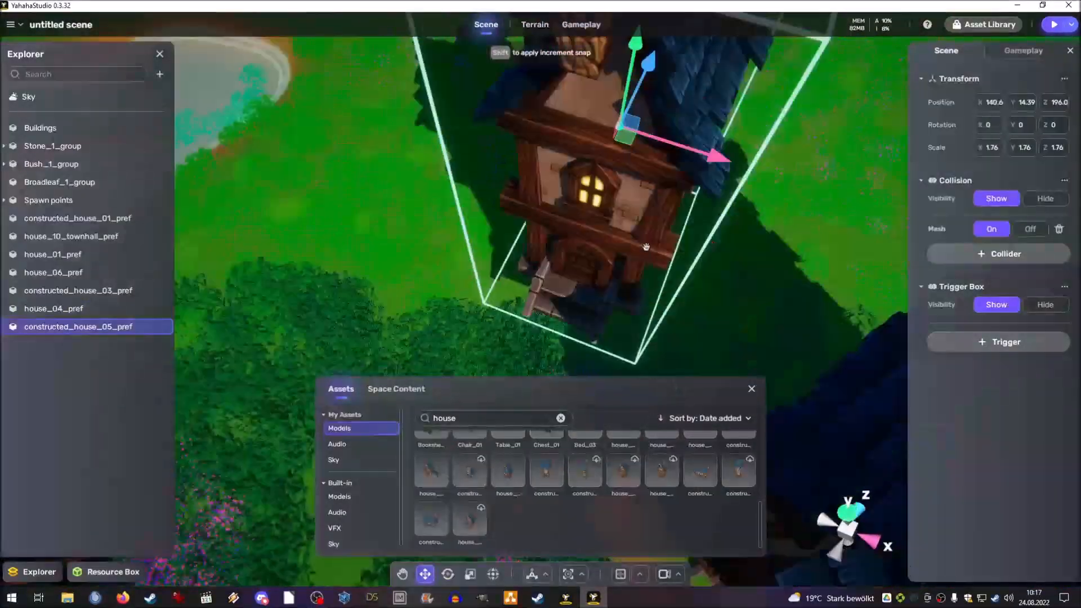
- Lower constructed_house_05_pref onto the ground at about Y 9.58
right_click_drag(647, 246, 441, 153)
left_click_drag(442, 152, 454, 200)
right_click_drag(454, 200, 528, 146)
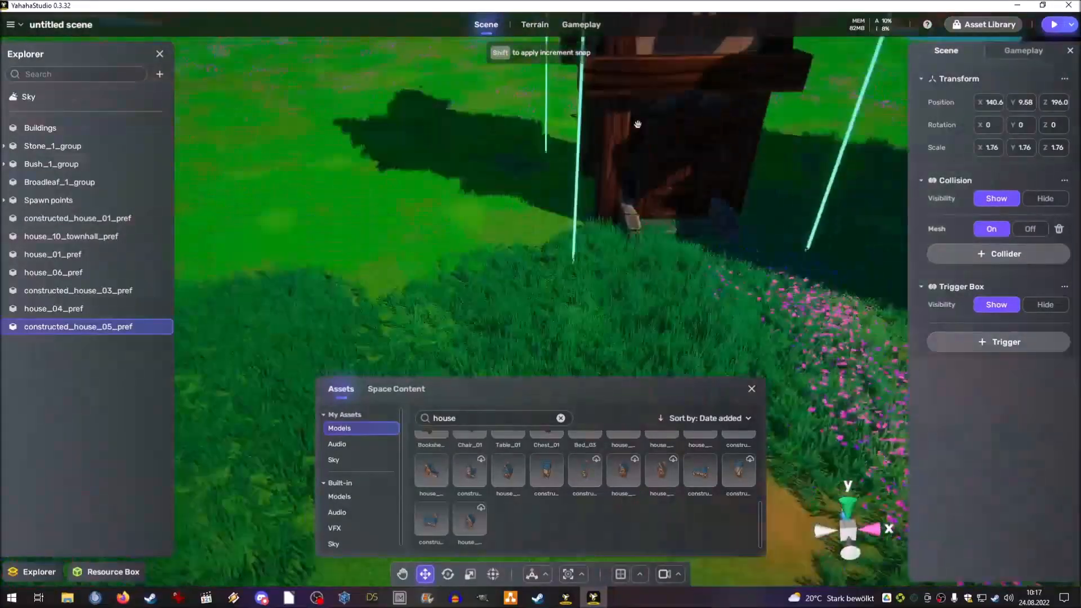
left_click(639, 241)
right_click_drag(638, 124, 591, 214)
- Search the Asset Library for "house" and look through the first result pages
left_click(983, 25)
left_click(874, 32)
type("house")
key("Return")
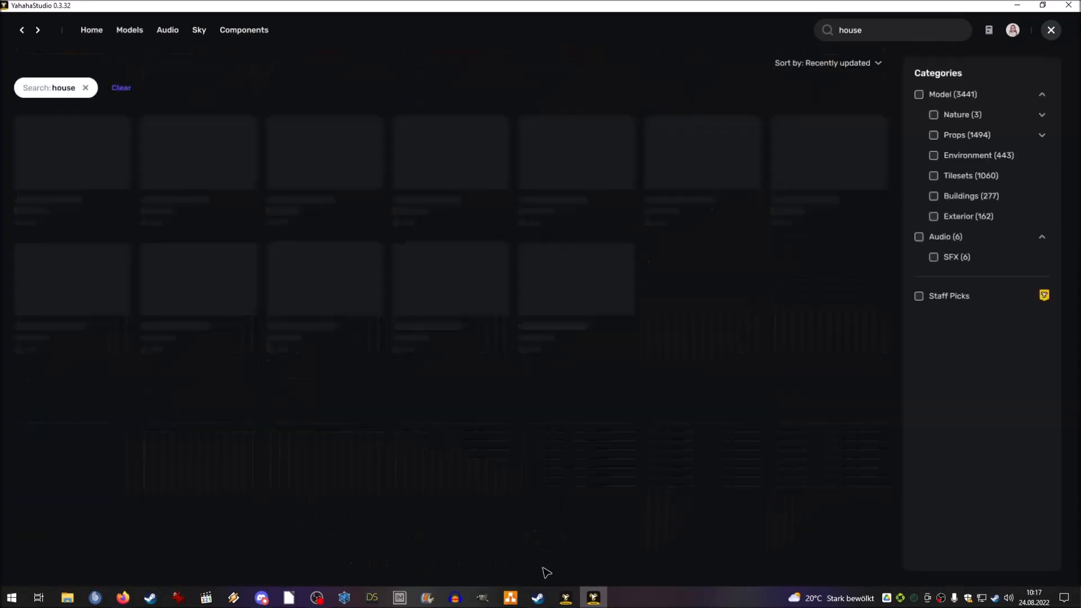
scroll(547, 564, "down", 10)
left_click(548, 559)
left_click(549, 559)
scroll(551, 563, "down", 3)
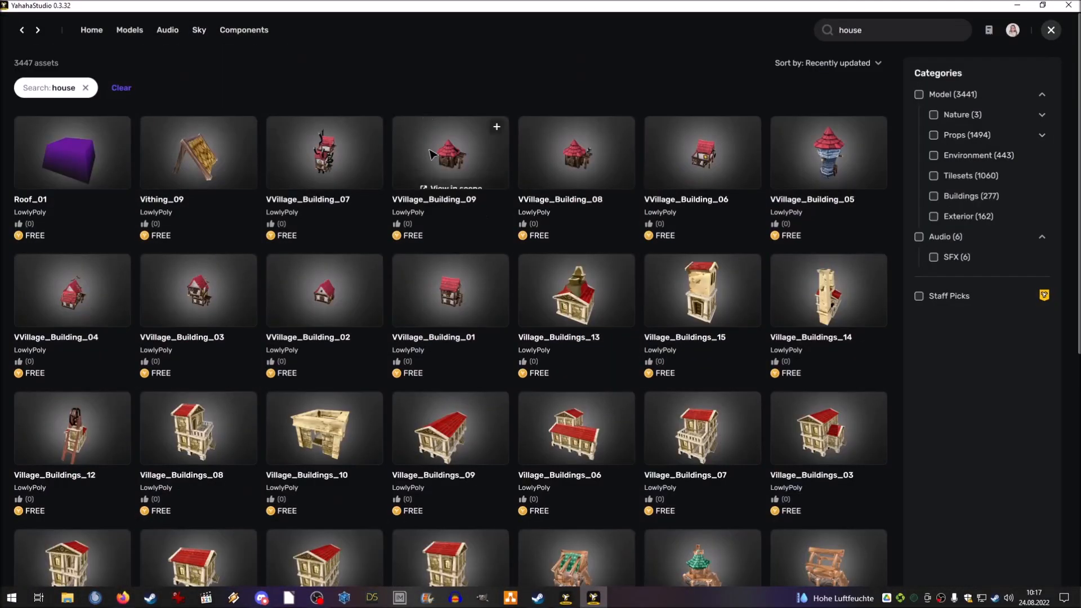
- Inspect the details of Village_Buildings_12 and another house model, returning to the search results
scroll(495, 128, "down", 4)
left_click(577, 315)
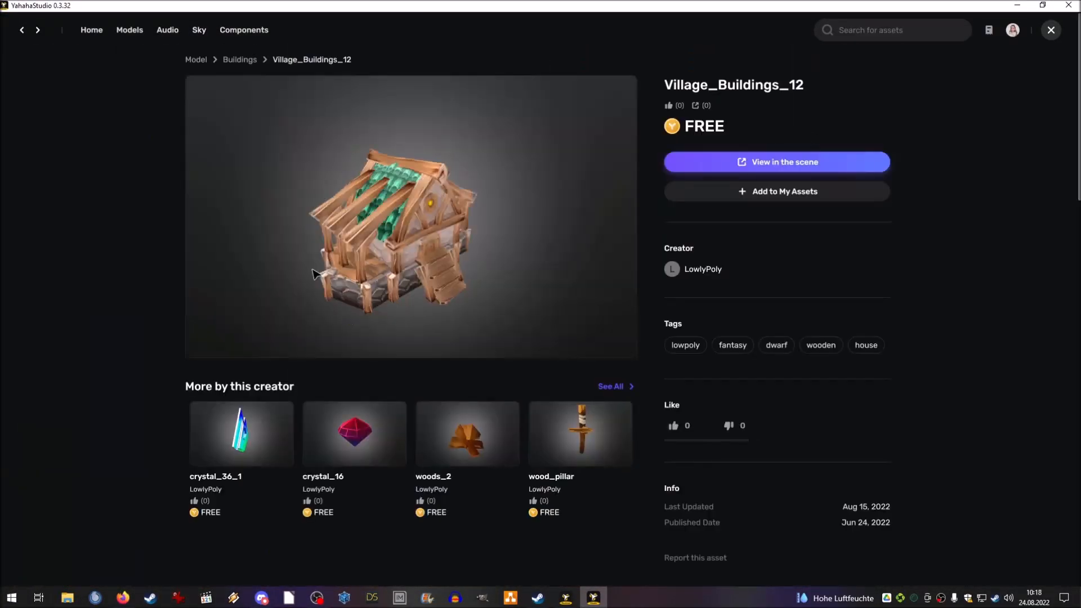
left_click(22, 31)
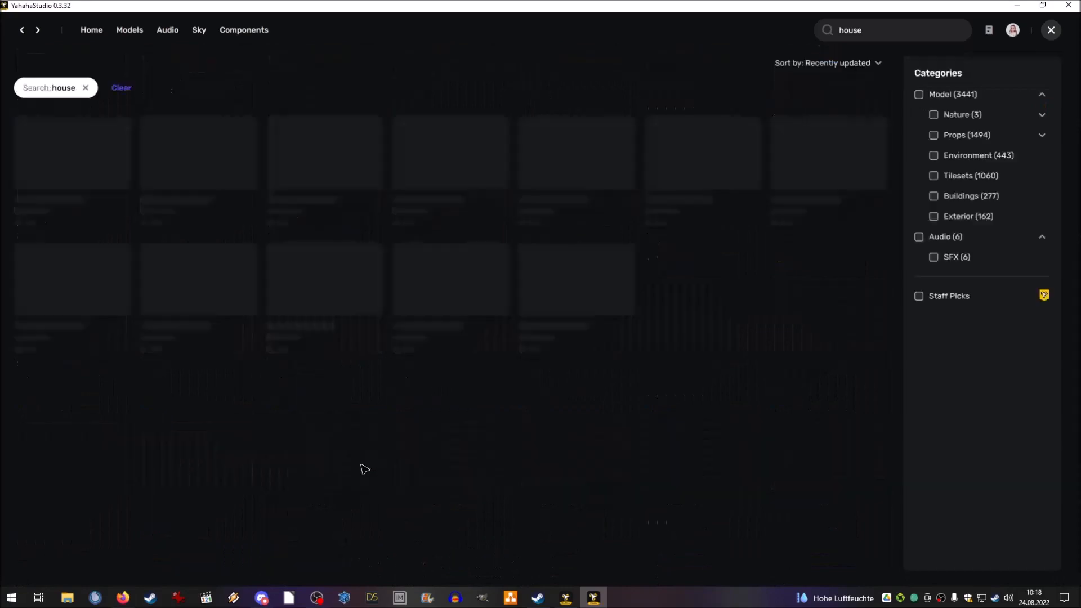
left_click(364, 311)
left_click(22, 31)
- Browse the remaining "house" results as far as page 26 for suitable buildings
scroll(563, 394, "down", 5)
left_click(554, 563)
scroll(571, 558, "down", 5)
left_click(555, 562)
scroll(534, 345, "down", 5)
left_click(554, 563)
scroll(542, 385, "down", 5)
left_click(554, 563)
scroll(543, 389, "down", 5)
left_click(554, 563)
scroll(560, 379, "down", 5)
left_click(554, 562)
scroll(563, 381, "down", 5)
left_click(557, 563)
scroll(580, 383, "down", 5)
left_click(556, 563)
scroll(589, 386, "down", 5)
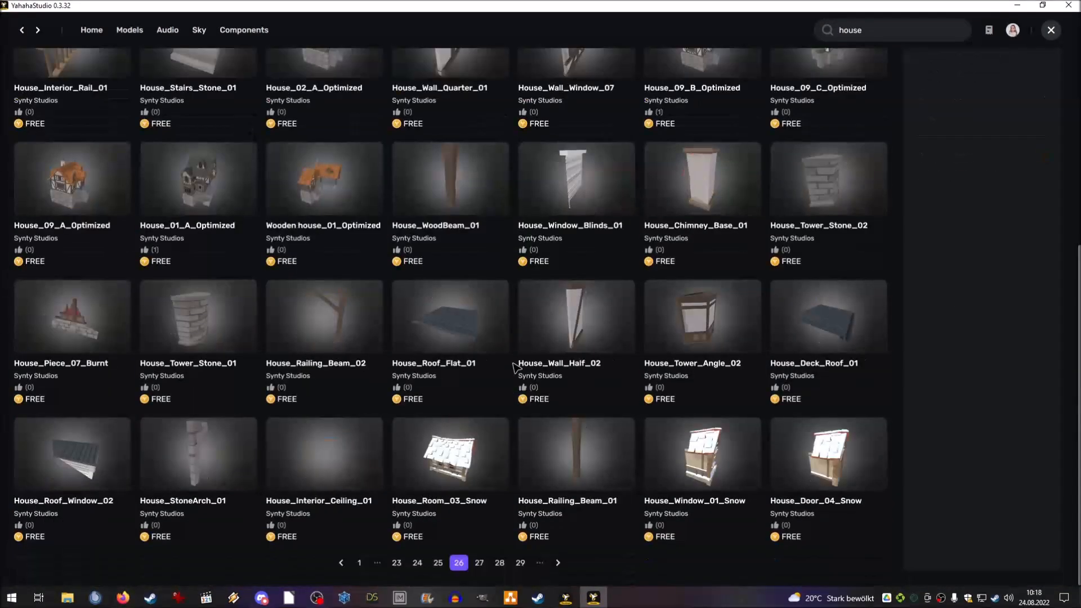
- Reopen the Asset Library and search for "constructed"
left_click(1051, 29)
left_click(984, 24)
left_click(861, 31)
type("constru")
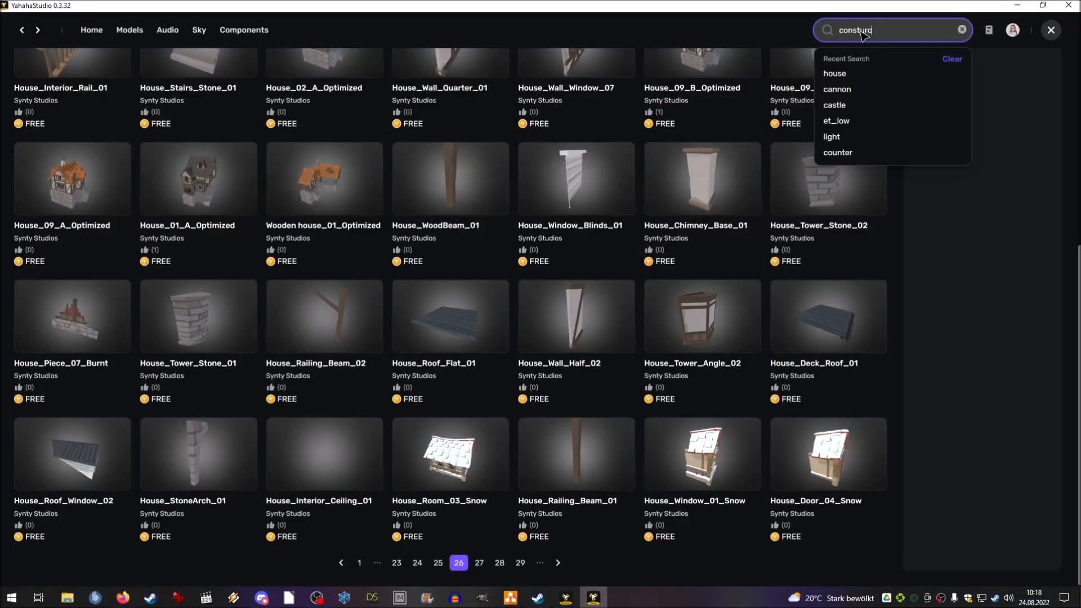
type("cted_house")
key("BackSpace")
key("BackSpace")
key("BackSpace")
key("BackSpace")
key("BackSpace")
key("BackSpace")
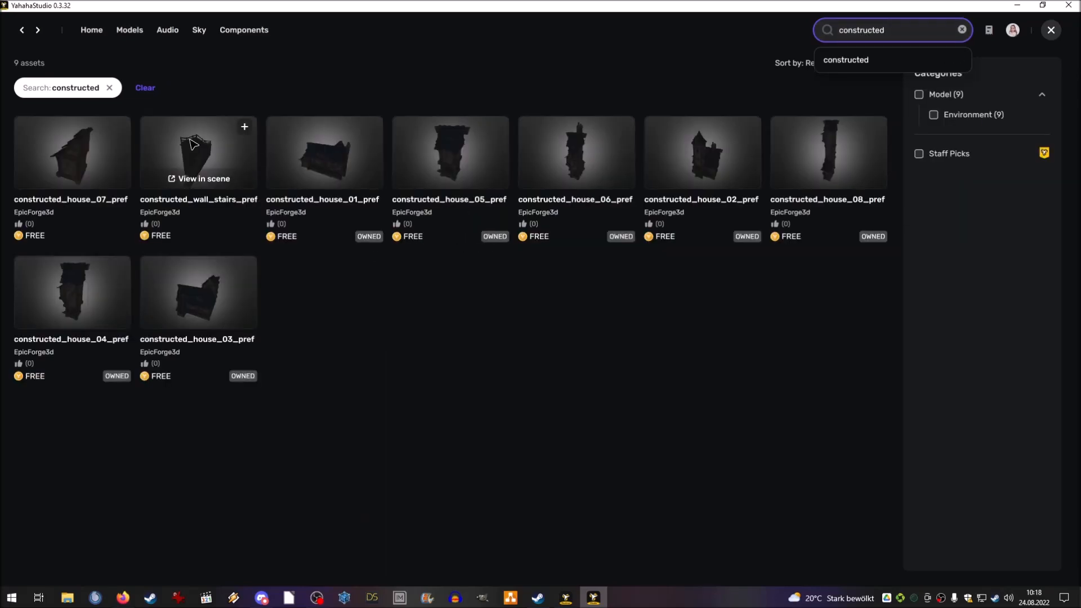
- Open a constructed house's details, list all assets by EpicForge3d, and look through the pages for matching models
left_click(590, 222)
left_click(615, 386)
scroll(366, 176, "down", 7)
left_click(543, 563)
scroll(517, 329, "down", 2)
scroll(516, 329, "down", 3)
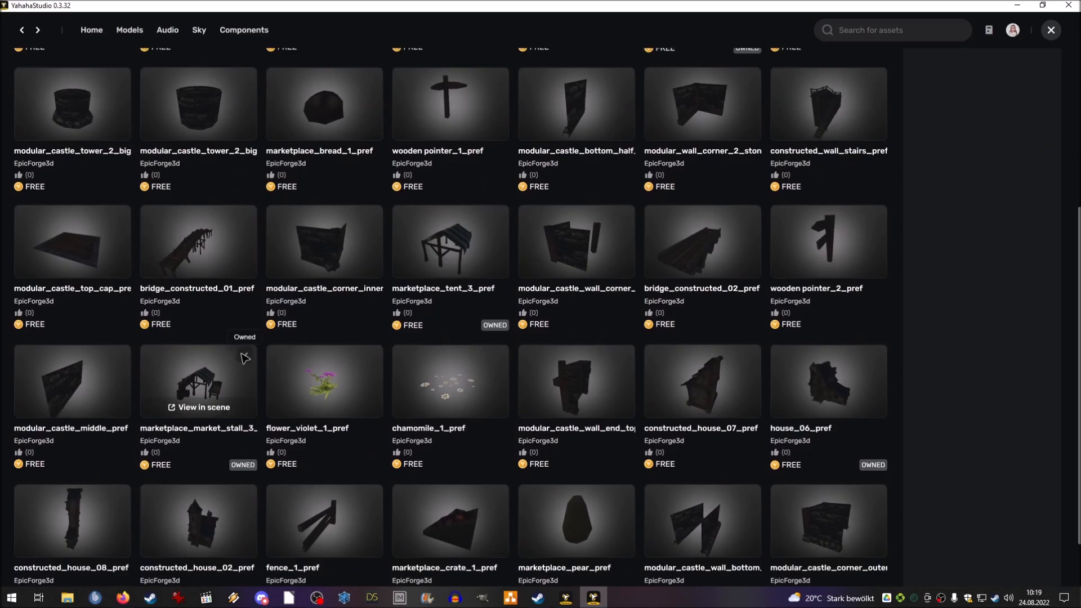
scroll(246, 356, "down", 2)
left_click(524, 563)
scroll(485, 286, "down", 8)
left_click(524, 563)
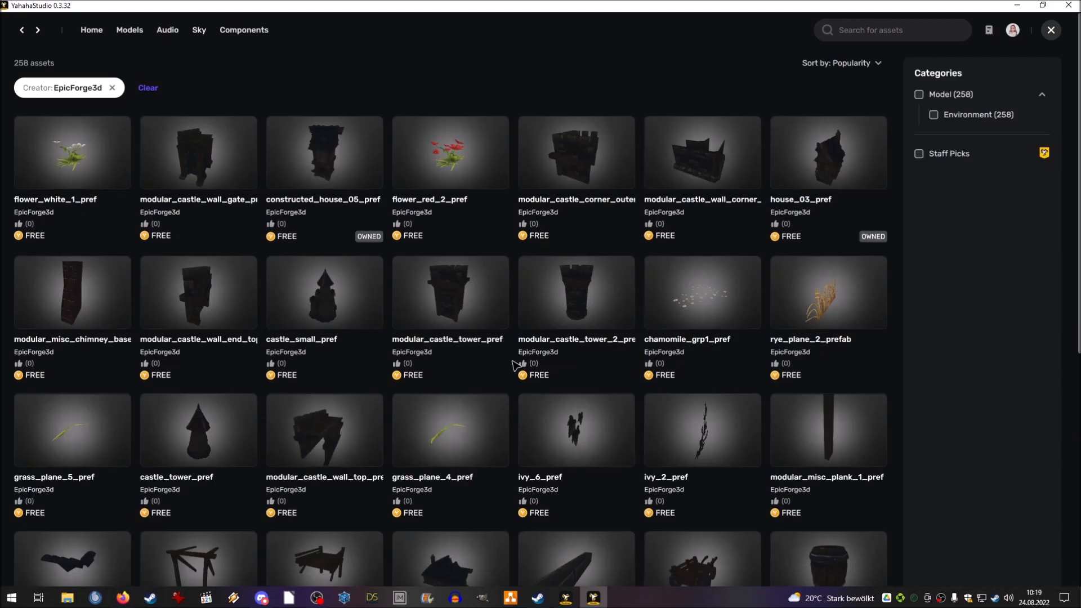
scroll(515, 365, "down", 6)
left_click(523, 563)
scroll(509, 350, "down", 8)
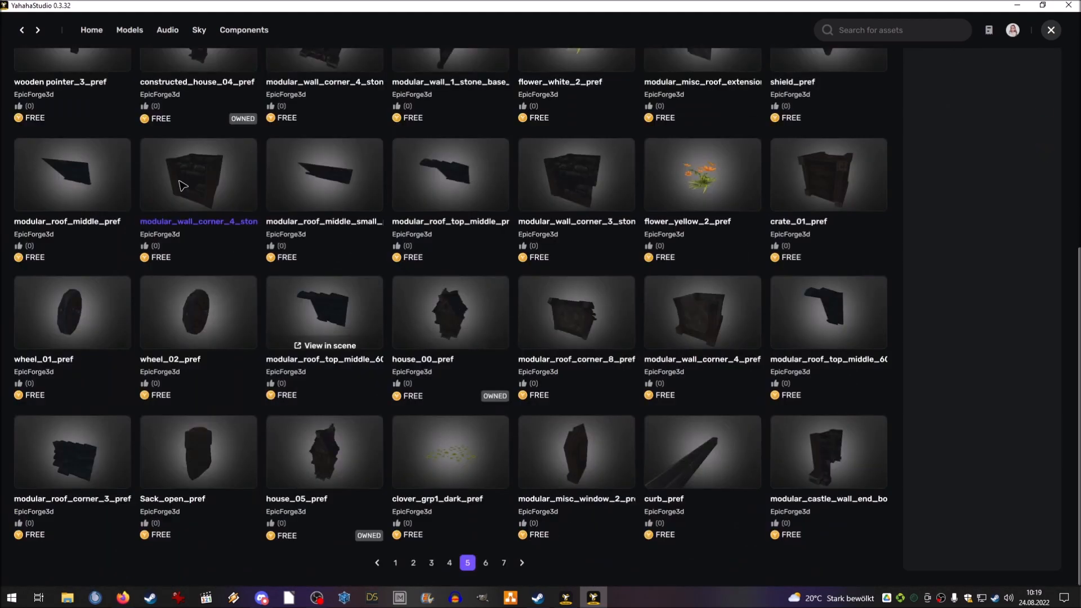
left_click(522, 563)
scroll(769, 153, "down", 8)
- Search EpicForge3d's assets for "windmill" and for "mill"
scroll(777, 123, "up", 8)
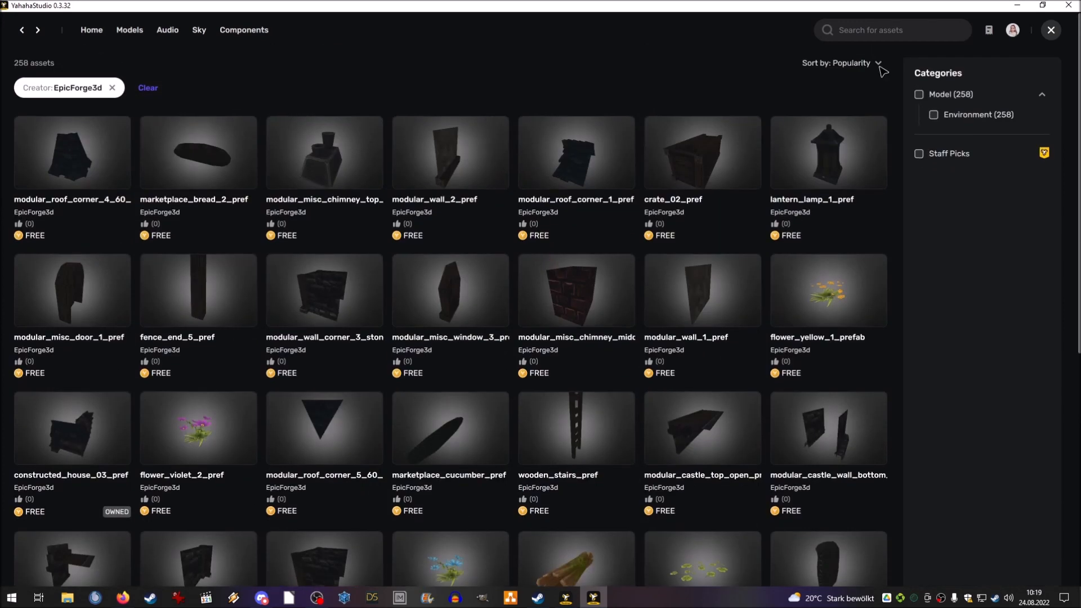
left_click(896, 30)
type("windmill")
key("Return")
key("BackSpace")
key("BackSpace")
key("BackSpace")
key("BackSpace")
key("BackSpace")
key("BackSpace")
key("BackSpace")
key("BackSpace")
type("mill")
key("Return")
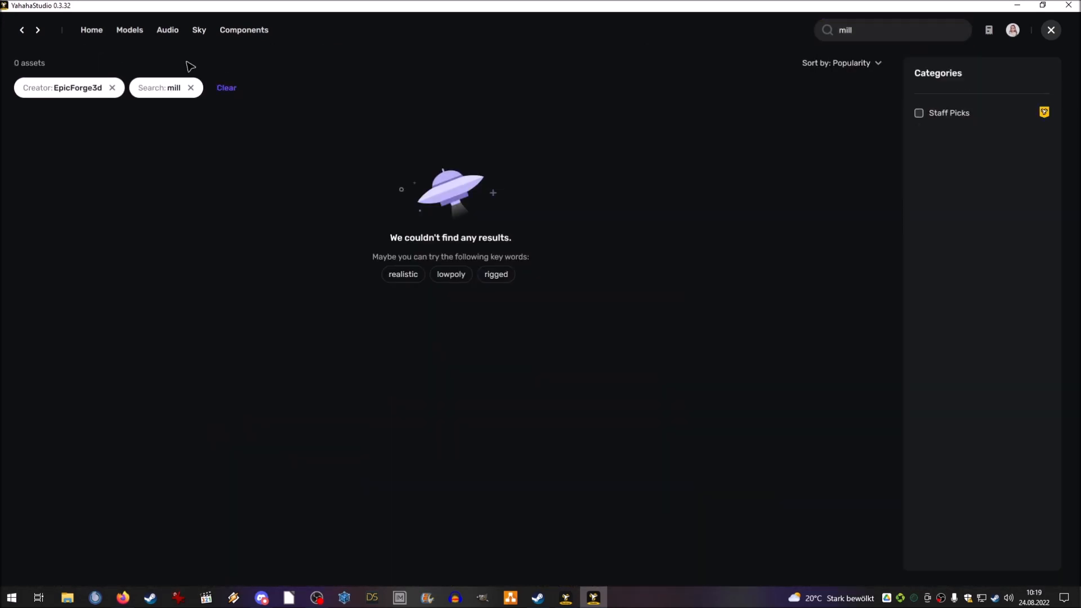
- Clear the filters, search the whole library for "windmill", inspect House_Windmill_01_Optimized and another result, and close the library
left_click(226, 88)
left_click(856, 30)
type("windmill")
key("Return")
left_click(202, 195)
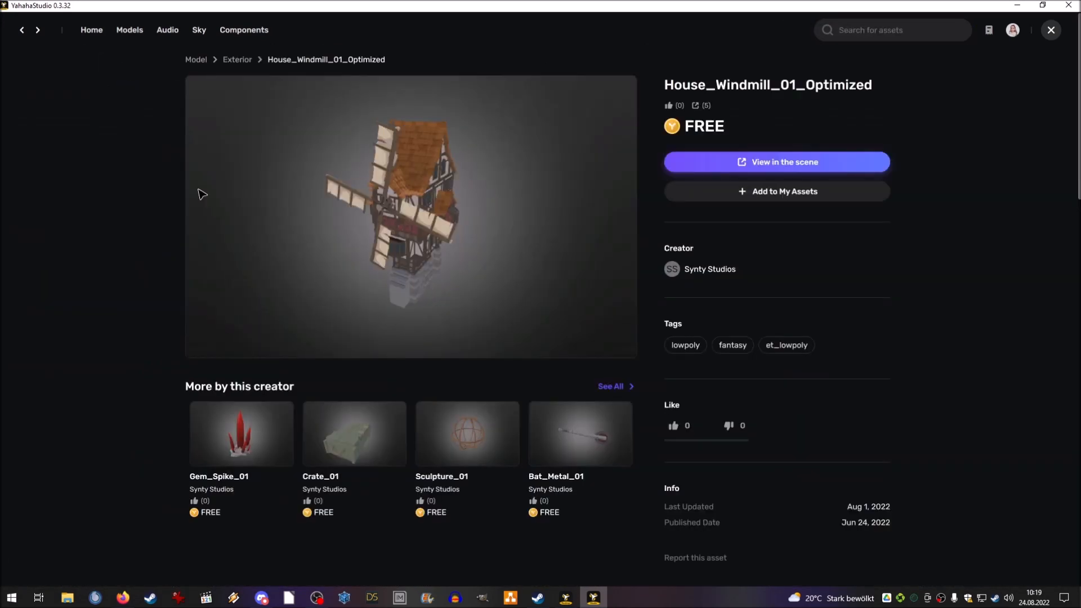
left_click(21, 30)
left_click(698, 151)
left_click(21, 30)
left_click(1051, 30)
- Add a second constructed_house_01_pref, scale it uniformly to 1.75, and move it behind the houses at the village's edge
right_click_drag(541, 237, 597, 254)
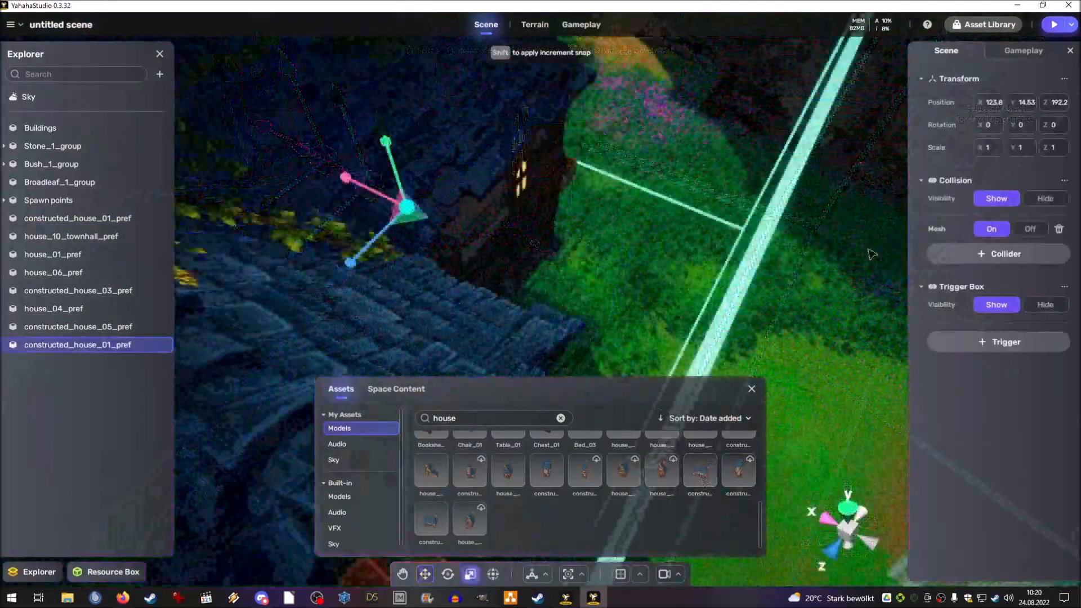
left_click_drag(437, 215, 507, 217)
right_click_drag(507, 217, 620, 248)
scroll(509, 234, "down", 5)
key("w")
left_click_drag(620, 247, 315, 254)
left_click_drag(271, 298, 338, 169)
right_click_drag(338, 169, 529, 163)
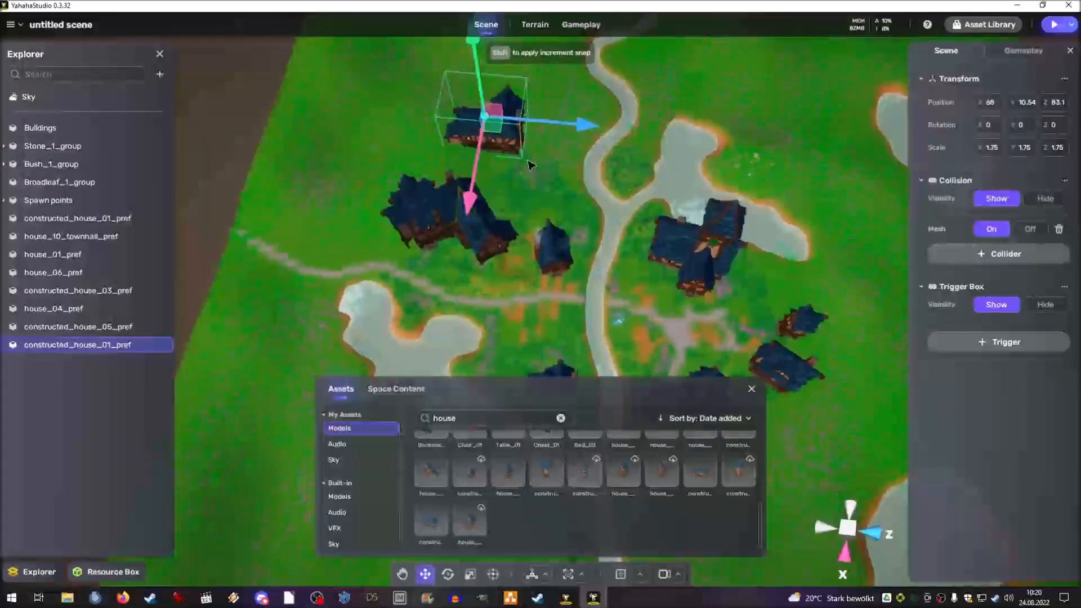
- Rotate house_01_pref to about 394 degrees around Y
key("e")
left_click_drag(529, 167, 664, 159)
scroll(669, 137, "up", 3)
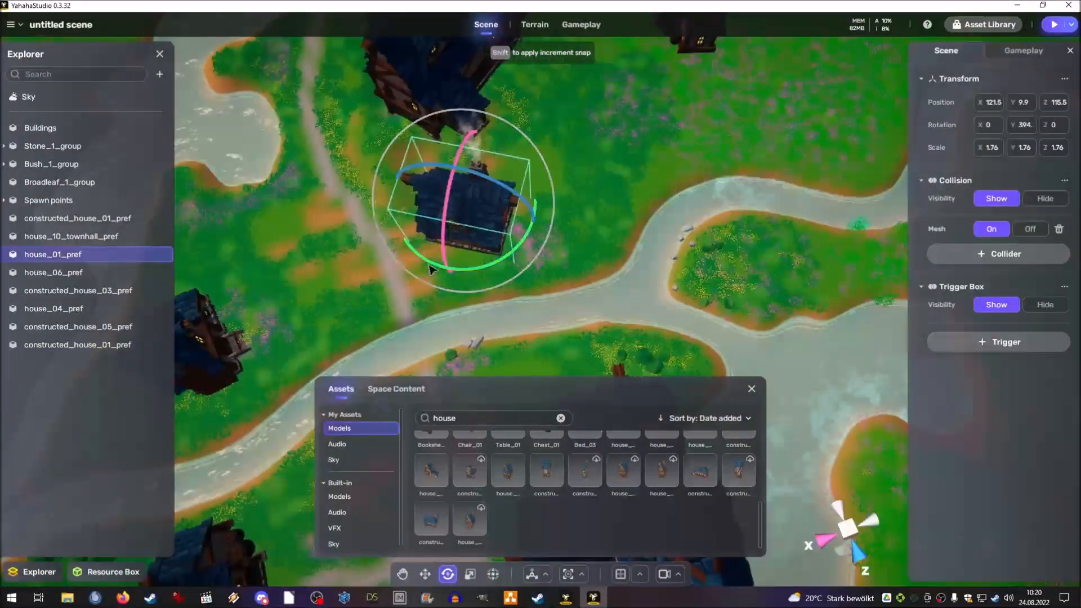
- Move the second constructed_house_01_pref to about X 81.71, Z 103.5 and rotate it to about -179 degrees around Y
key("w")
left_click_drag(431, 270, 435, 314)
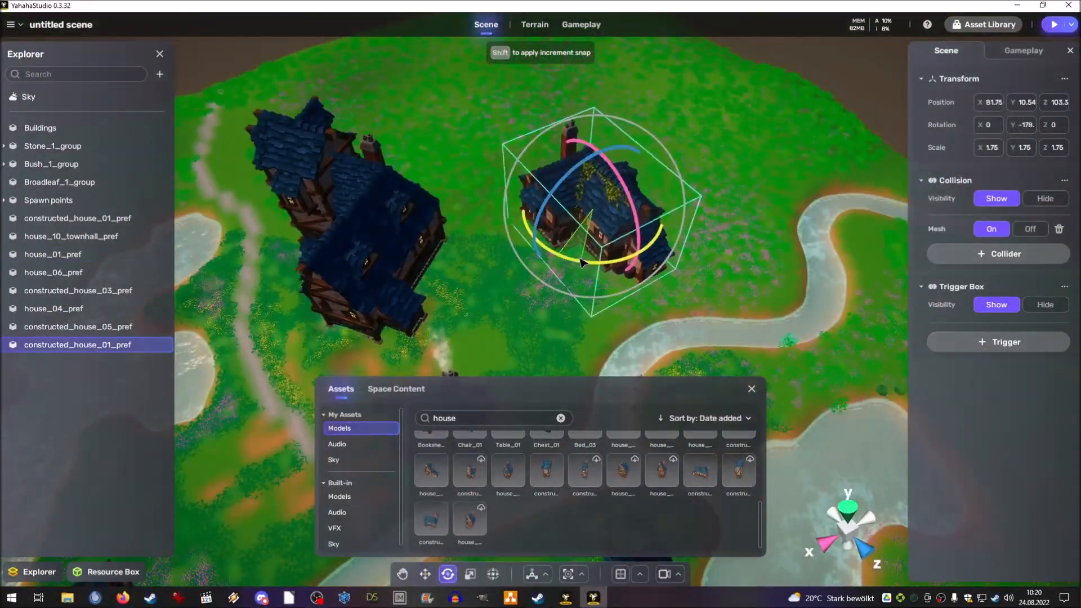
left_click_drag(583, 263, 614, 260)
scroll(597, 254, "up", 4)
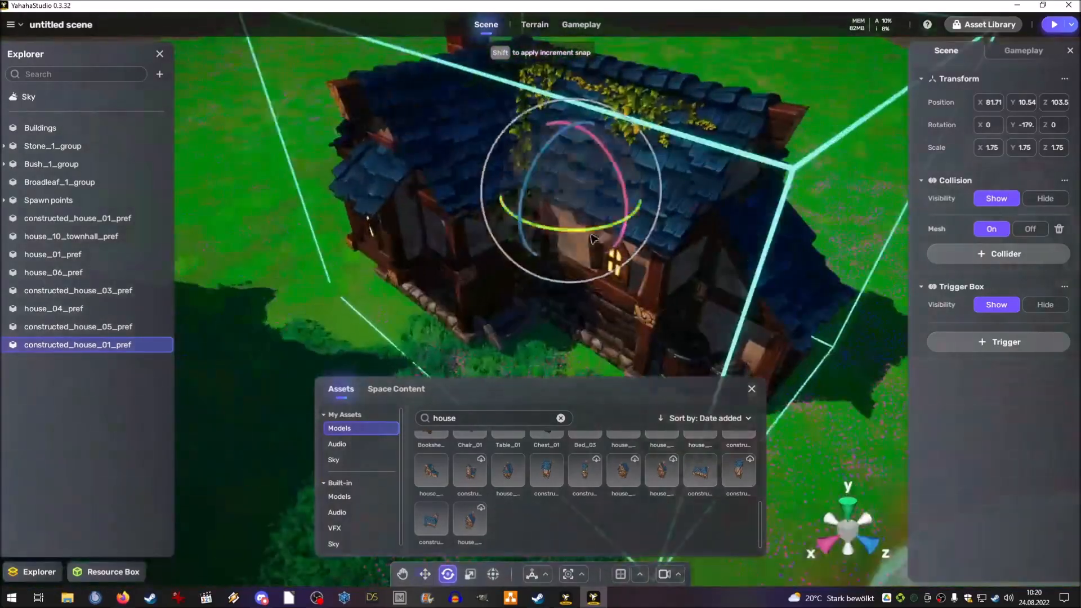
- Paint a narrow paved path from the main path past the small half-timbered house, using a 5 px brush at 100% opacity
key("w")
right_click_drag(597, 253, 476, 194)
left_click(475, 194)
scroll(507, 214, "down", 4)
right_click_drag(555, 236, 530, 300)
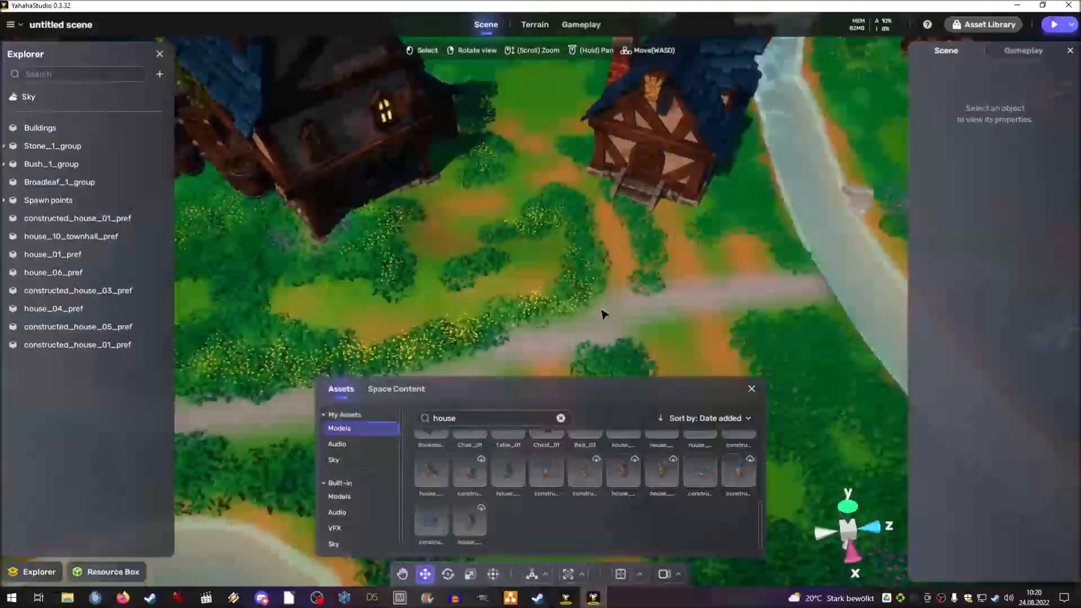
left_click(535, 25)
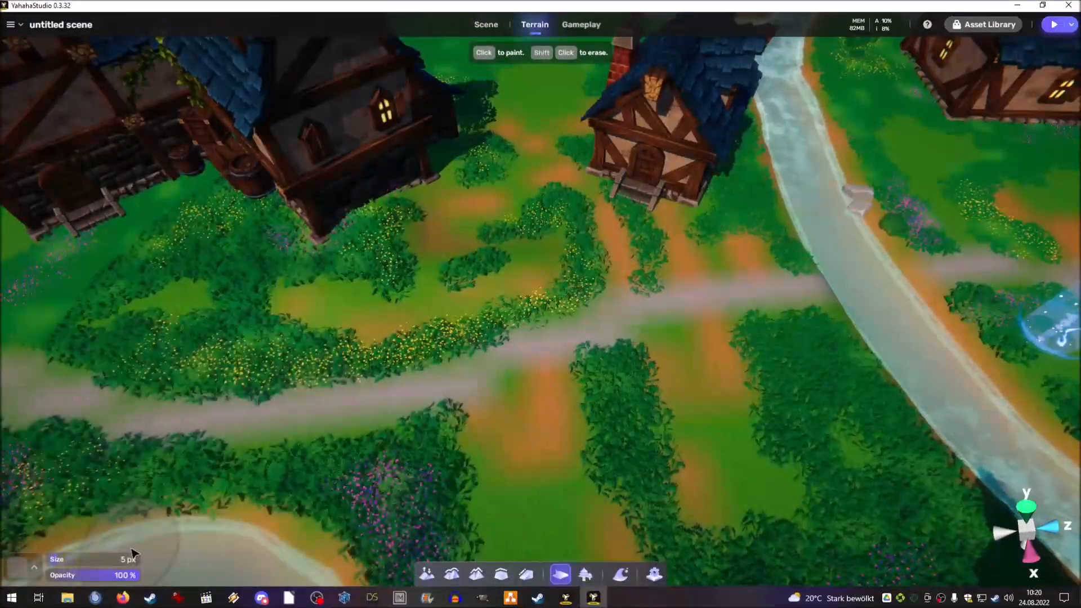
left_click(55, 560)
right_click_drag(586, 407, 596, 406)
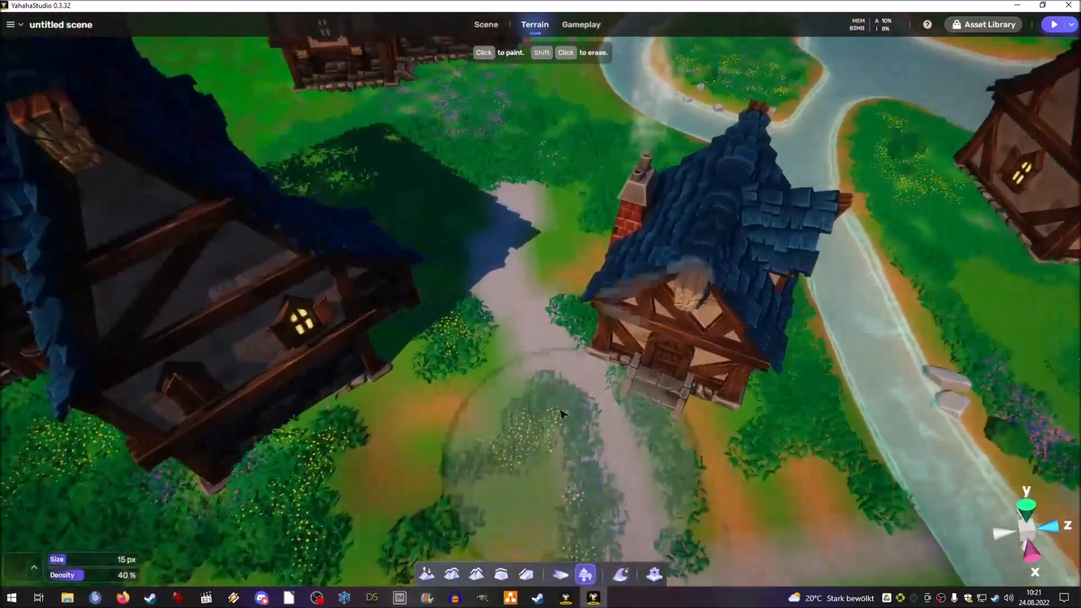
- Paint grass around the end of the new path with a 10 px brush at 40% density
scroll(560, 411, "up", 3)
left_click(23, 567)
left_click(164, 444)
left_click(59, 559)
left_click(548, 422)
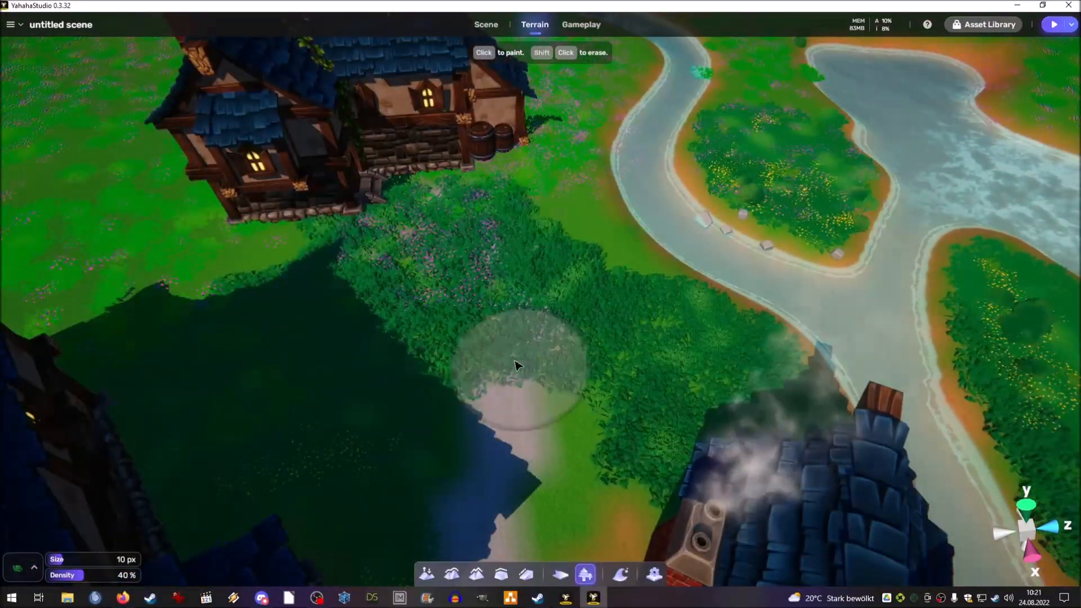
scroll(527, 393, "up", 5)
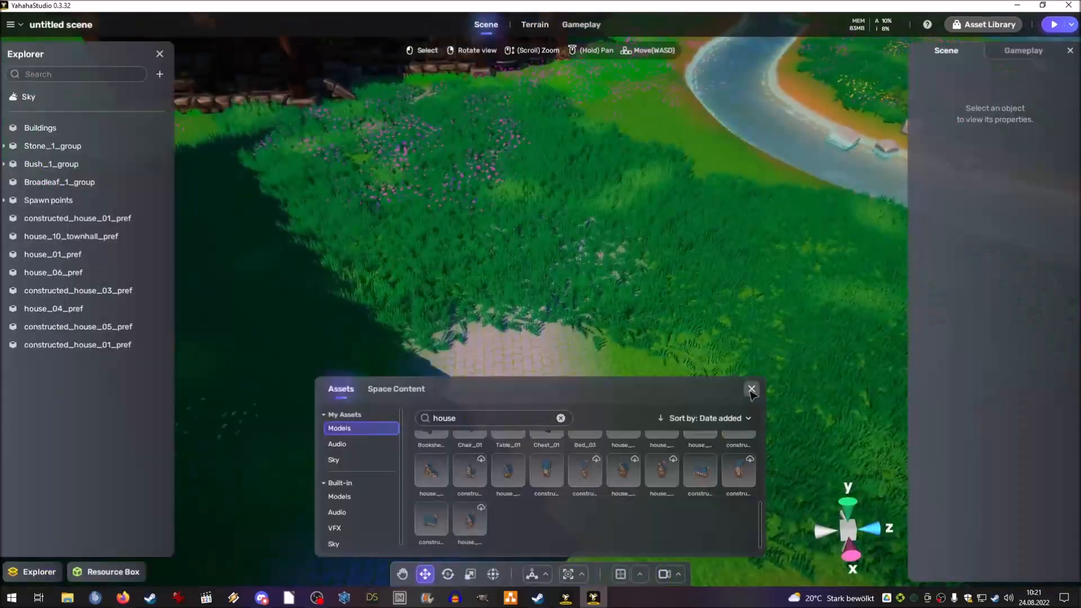
- Return to scene editing and search the owned models for "bridge"
left_click(751, 389)
mouse_move(531, 362)
right_mouse_down()
mouse_move(330, 355)
mouse_move(598, 374)
mouse_move(541, 362)
right_mouse_up()
left_click(106, 572)
left_click(561, 418)
type("bridge")
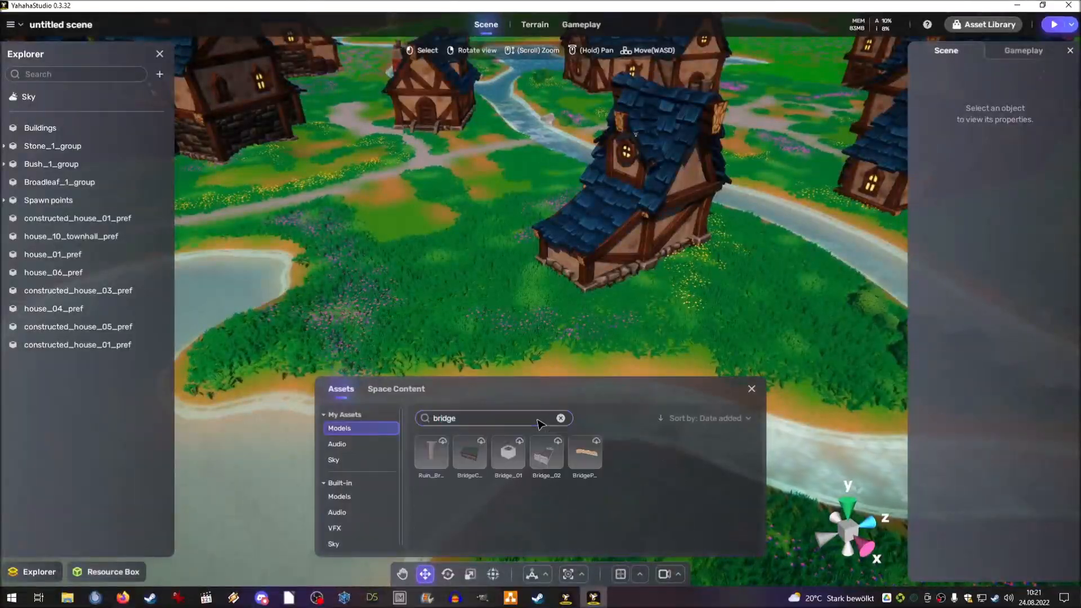
scroll(496, 339, "up", 3)
- Search the Asset Library for "bridge" and return to its home page
left_click(1011, 29)
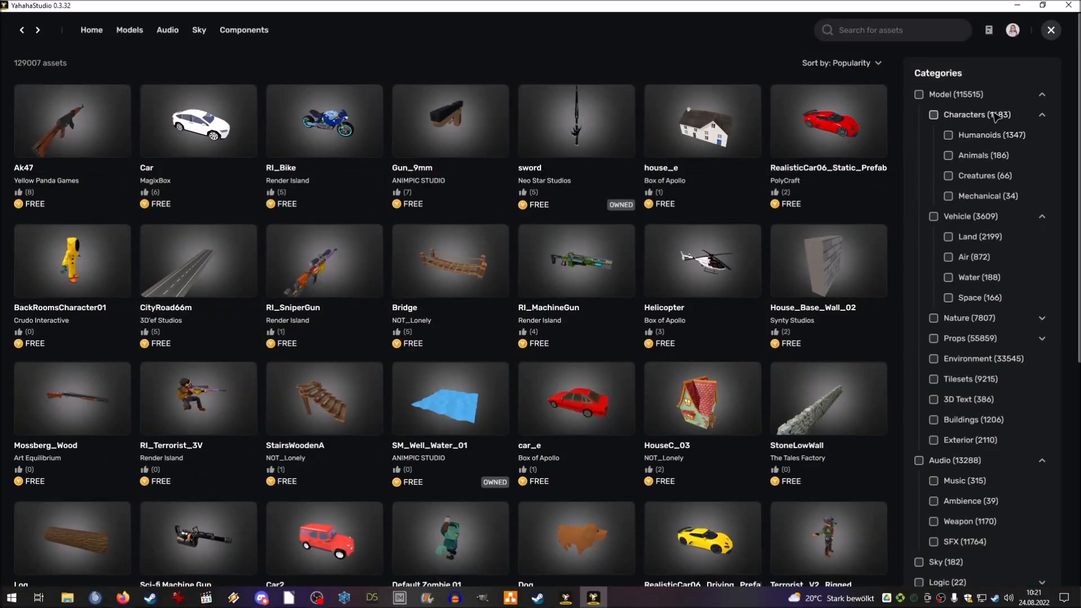
left_click(244, 30)
left_click(869, 31)
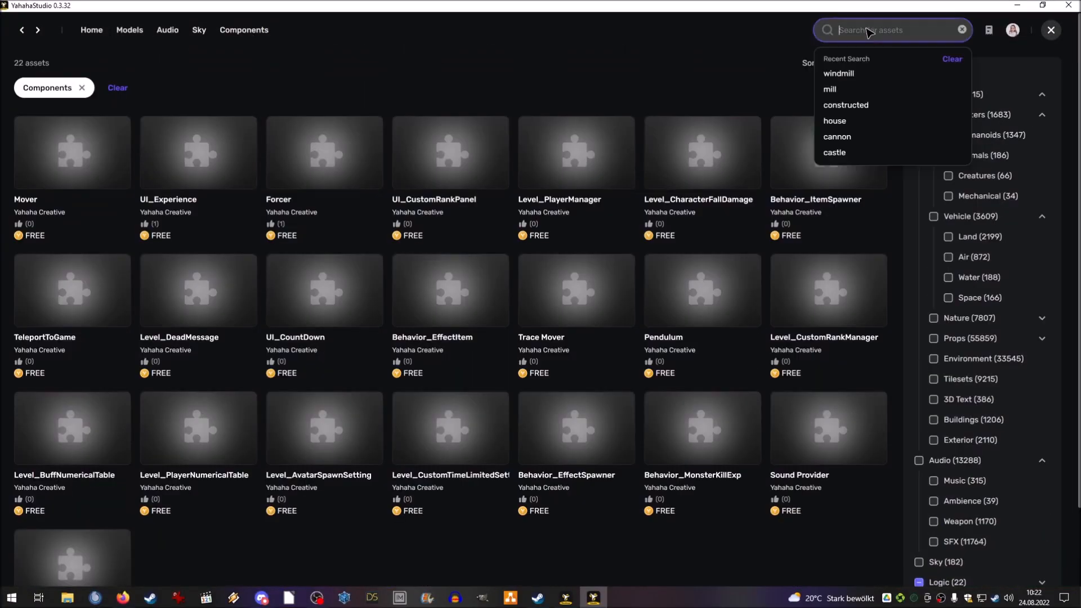
type("bridge")
key("Return")
left_click(103, 33)
- Search the library for "pref", narrow it to the creator EpicForge3d, and search that creator's assets for "bridge"
left_click(886, 34)
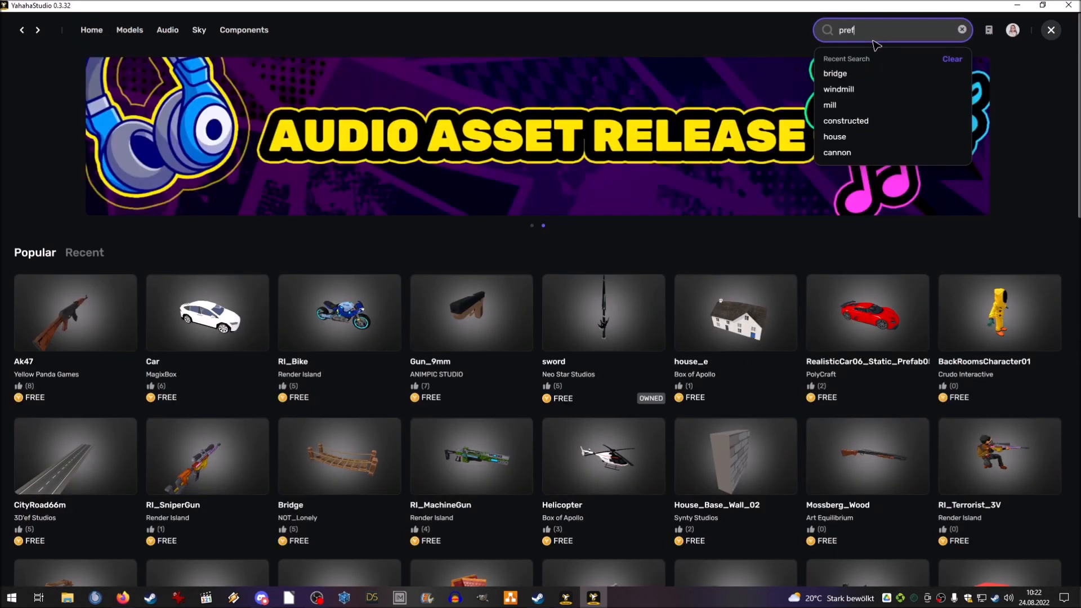
key("Return")
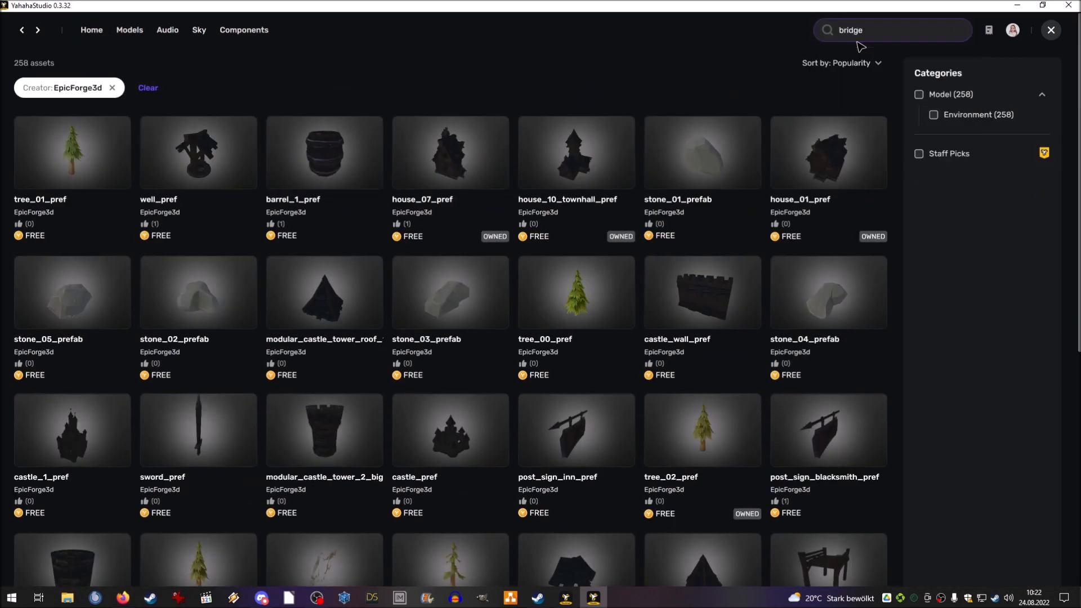
key("Return")
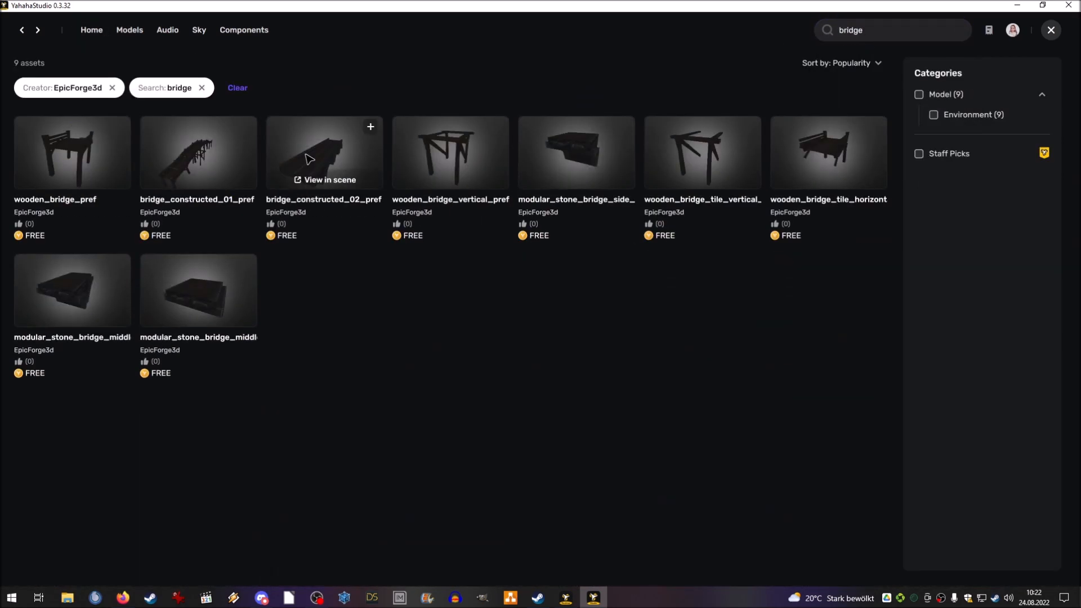
- Try bridge_constructed_02_pref across the river and undo its placement
left_click(338, 149)
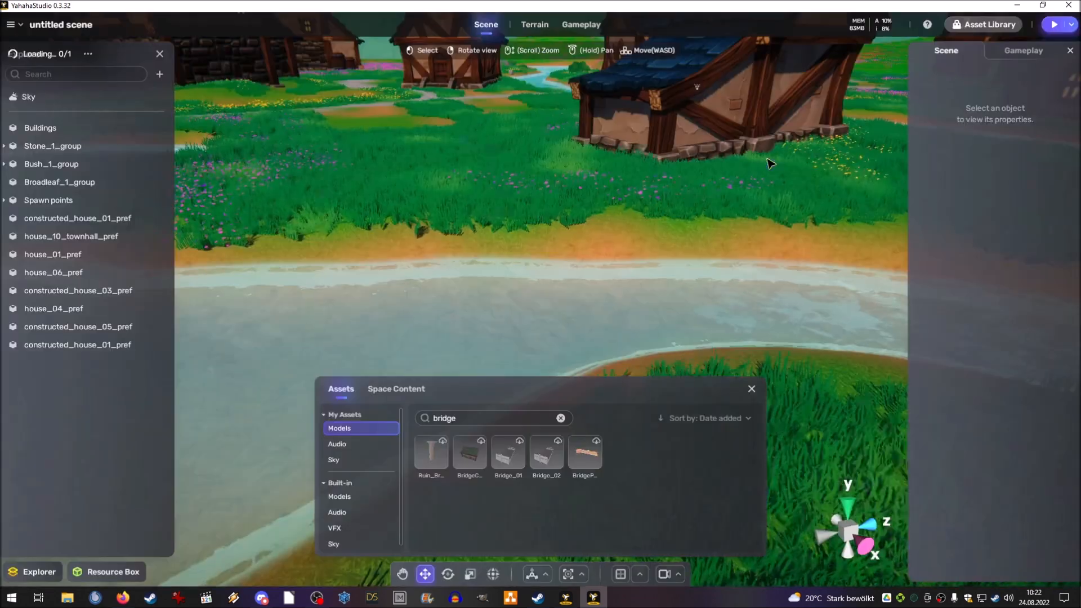
left_click_drag(444, 451, 631, 331)
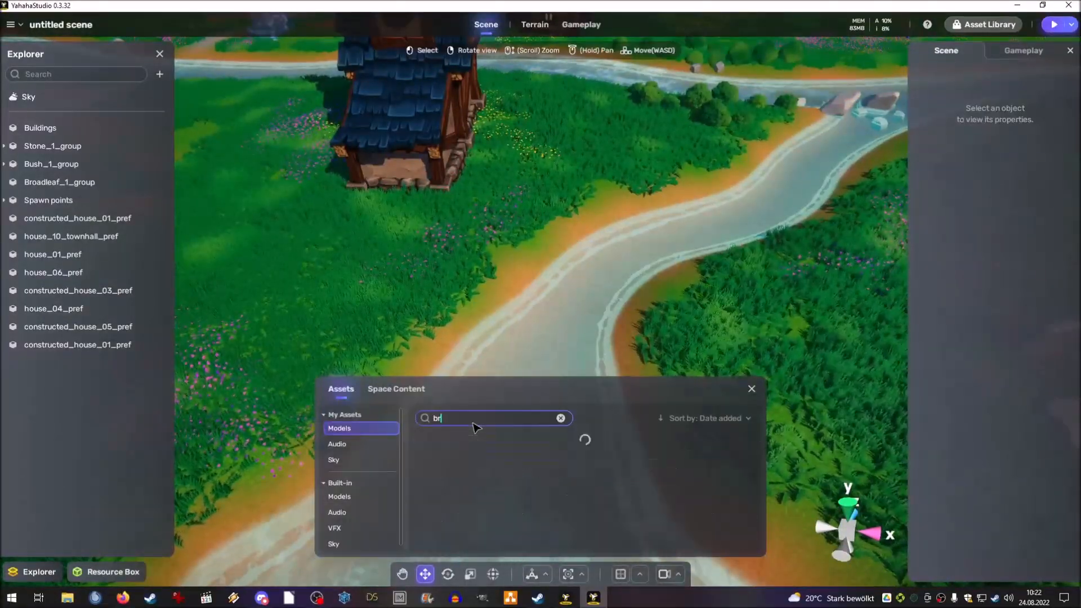
left_click(431, 454)
key("ctrl+z")
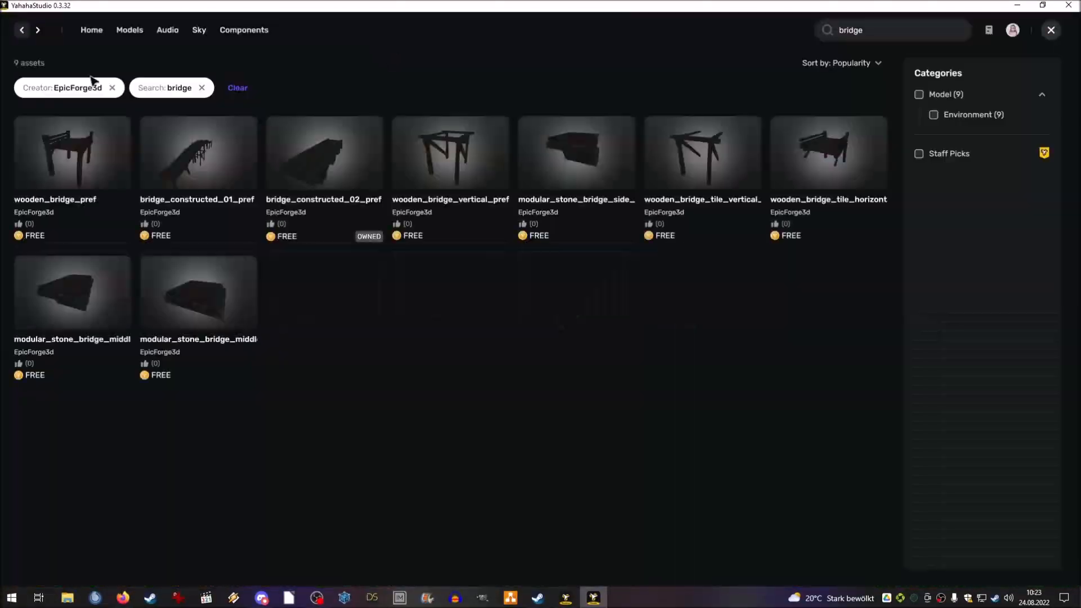
- Add bridge_constructed_01_pref from the library and place it over the river
left_click(183, 142)
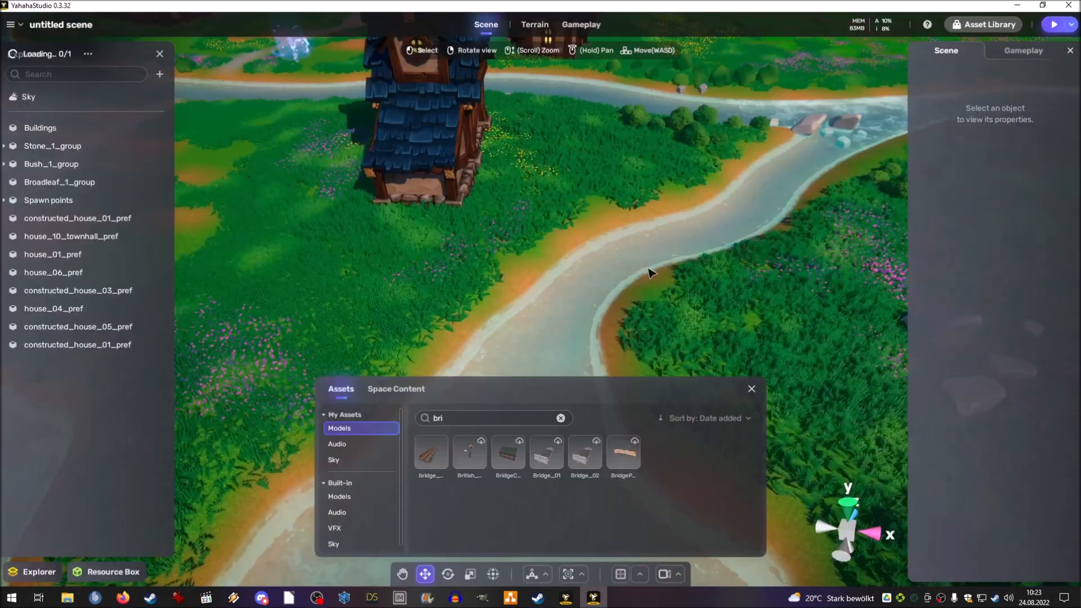
left_click(431, 454)
left_click_drag(539, 369, 543, 164)
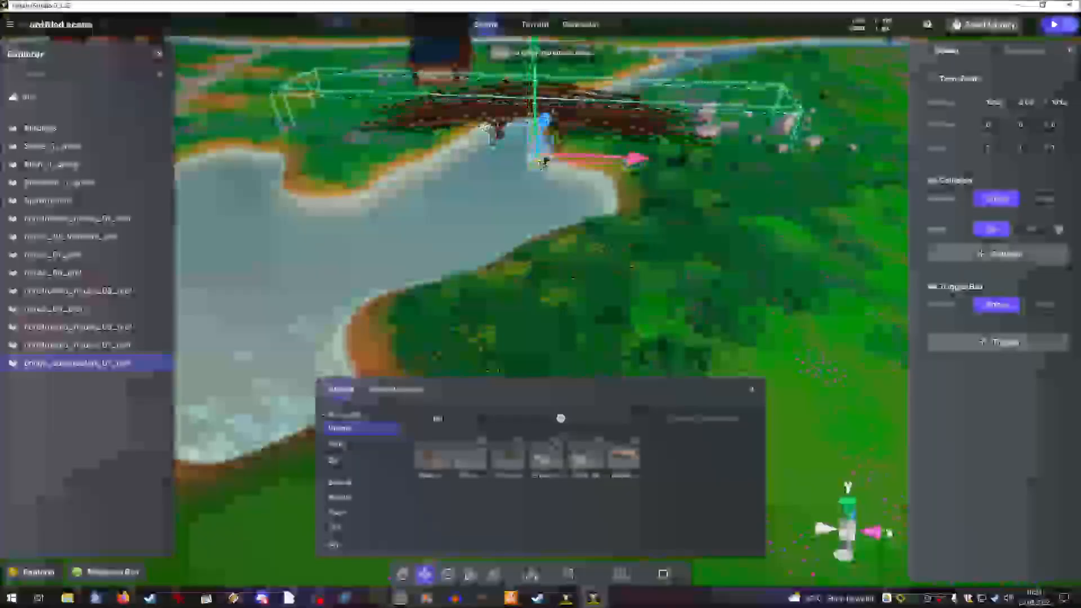
right_click_drag(543, 164, 569, 185)
- Place a second bridge_constructed_01_pref where the path crosses the river, at about X 139.2, Y 6.2, Z 132.7, rotated about -85 degrees around Y
left_click_drag(570, 185, 580, 297)
right_click_drag(580, 297, 589, 267)
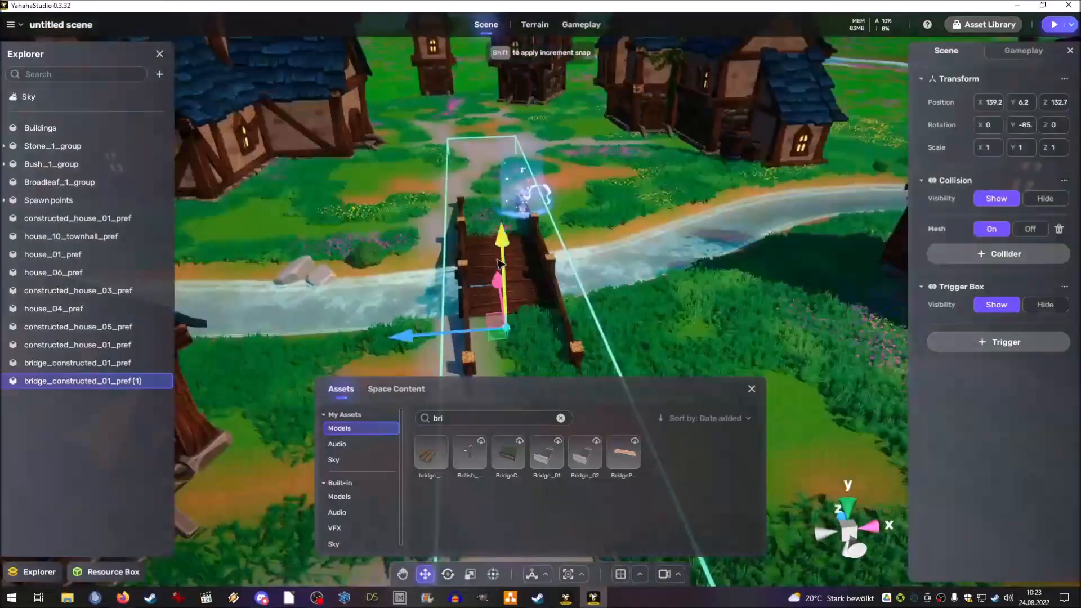
right_click_drag(449, 343, 542, 295)
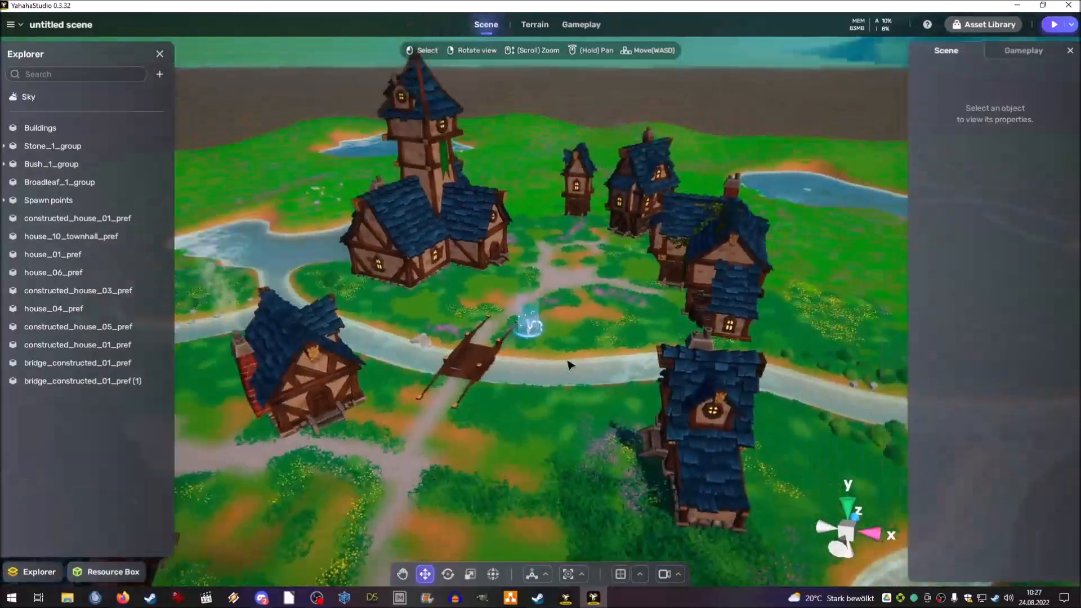
- Set the terrain paint brush size to 3 px for the ground near the wide river's bridge
right_click_drag(567, 365, 582, 381)
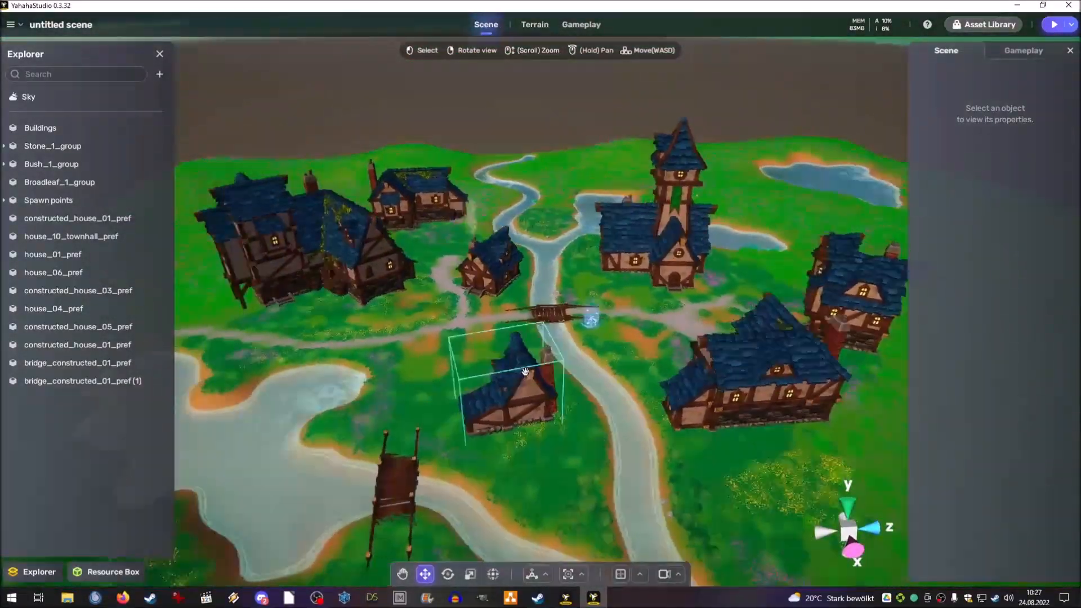
right_click_drag(525, 372, 794, 314)
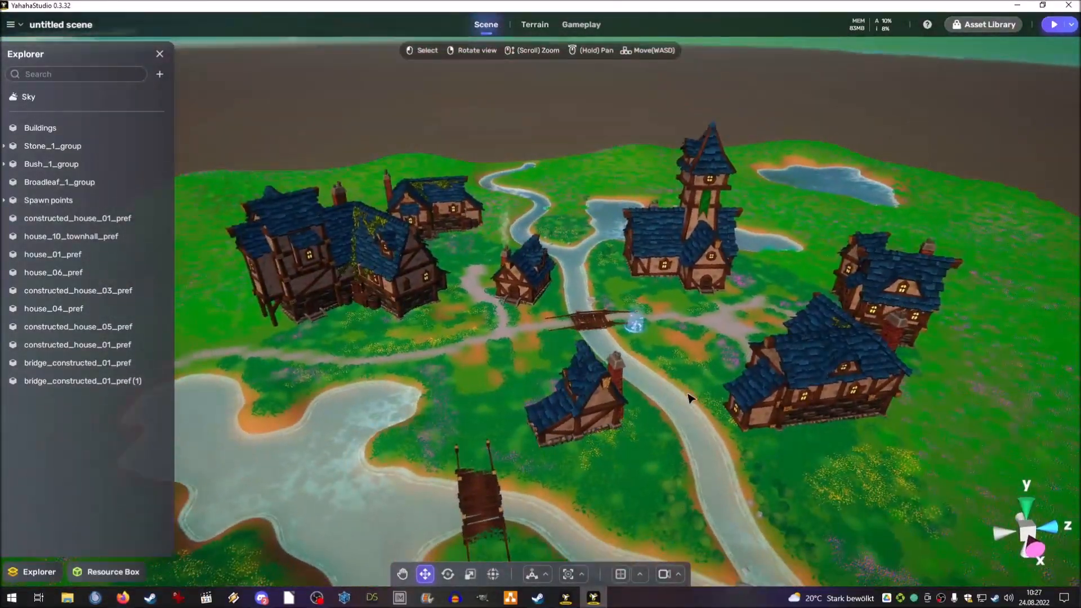
mouse_move(691, 399)
right_mouse_down()
mouse_move(914, 292)
mouse_move(439, 376)
right_mouse_up()
key("w")
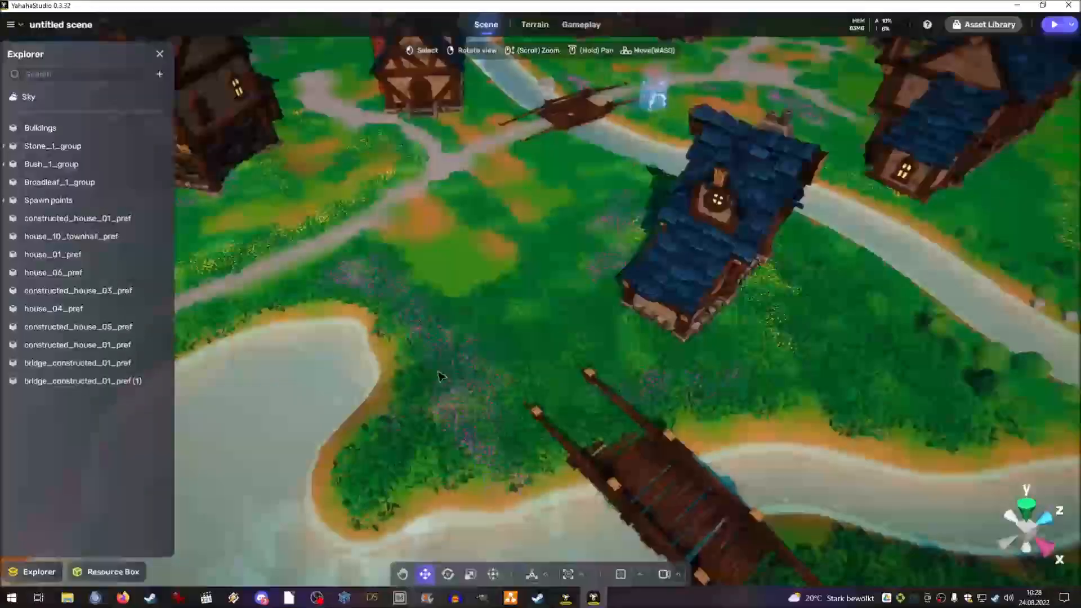
left_click(534, 24)
right_click_drag(625, 395, 563, 386)
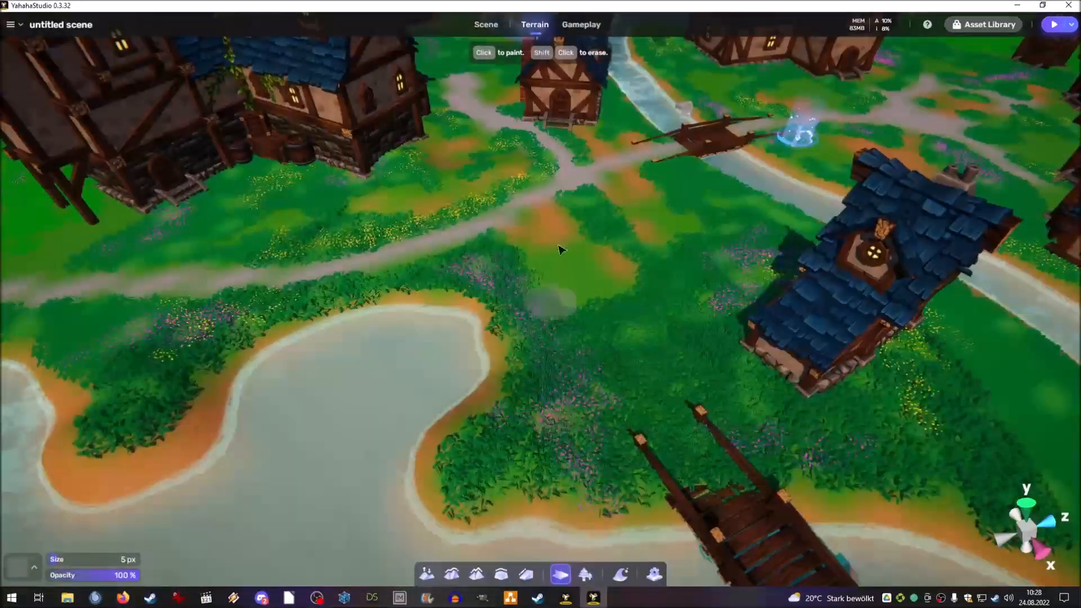
type("3")
key("Return")
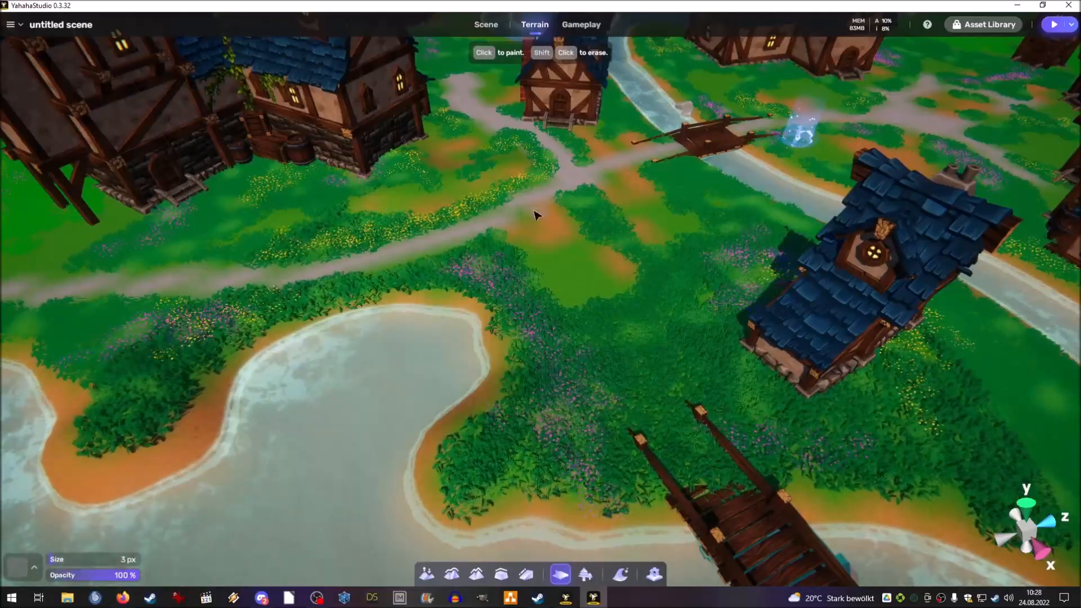
mouse_move(691, 455)
right_mouse_down()
mouse_move(704, 422)
mouse_move(656, 401)
mouse_move(683, 410)
mouse_move(535, 379)
mouse_move(531, 395)
mouse_move(741, 466)
mouse_move(630, 414)
mouse_move(490, 410)
mouse_move(642, 442)
mouse_move(584, 475)
mouse_move(635, 476)
mouse_move(540, 478)
mouse_move(549, 575)
right_mouse_up()
- Search the owned models for "house", add constructed_house_06_pref on the meadow behind the houses, and scale it uniformly to 1.73
left_click(112, 572)
type("house")
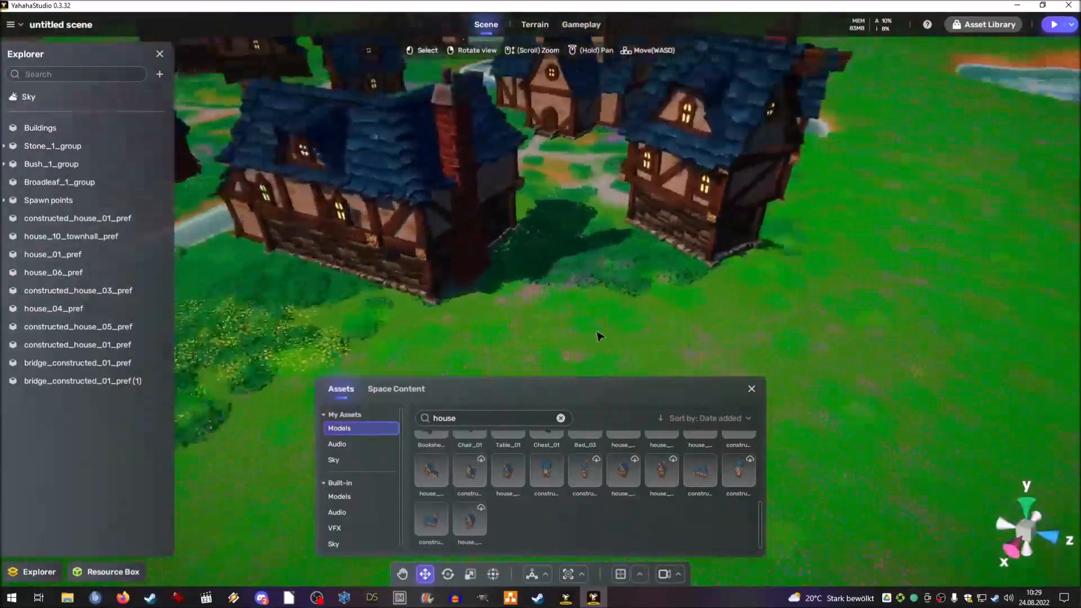
right_click_drag(601, 337, 577, 340)
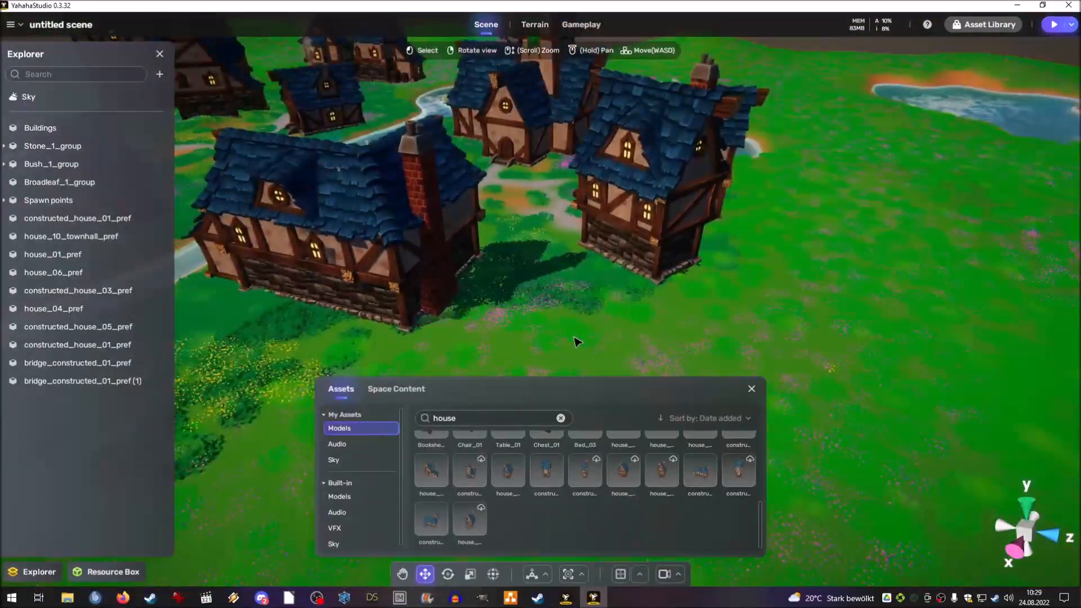
scroll(565, 304, "up", 3)
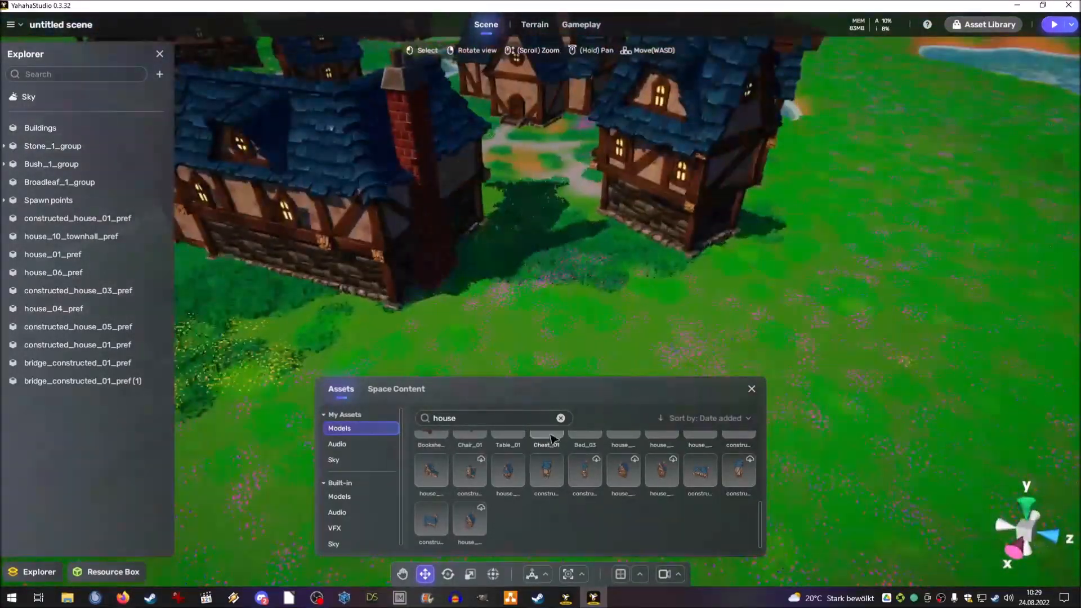
left_click(593, 480)
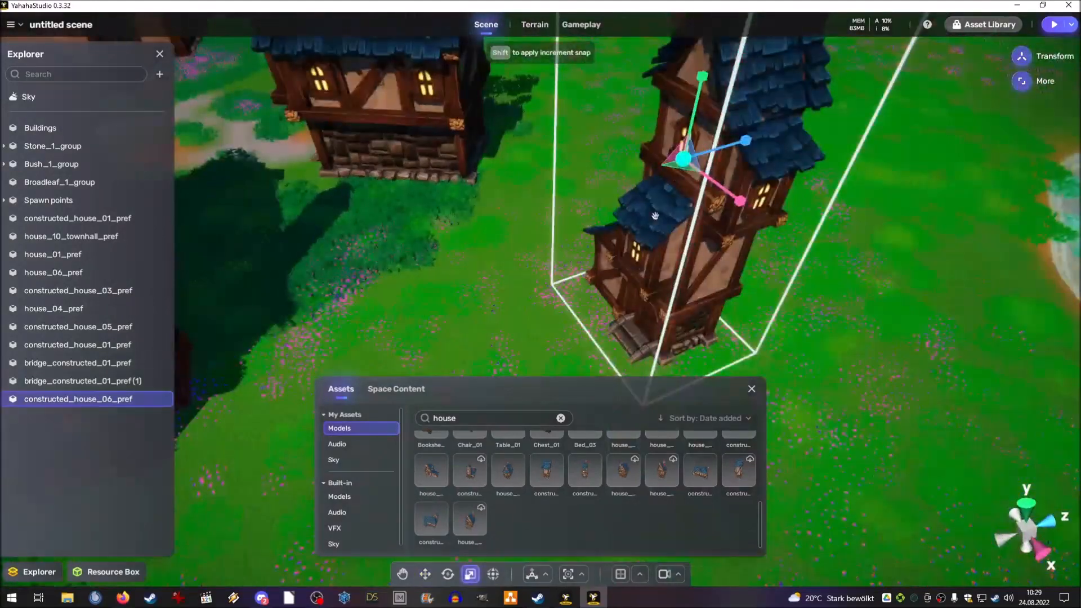
left_click(1022, 56)
left_click(1023, 81)
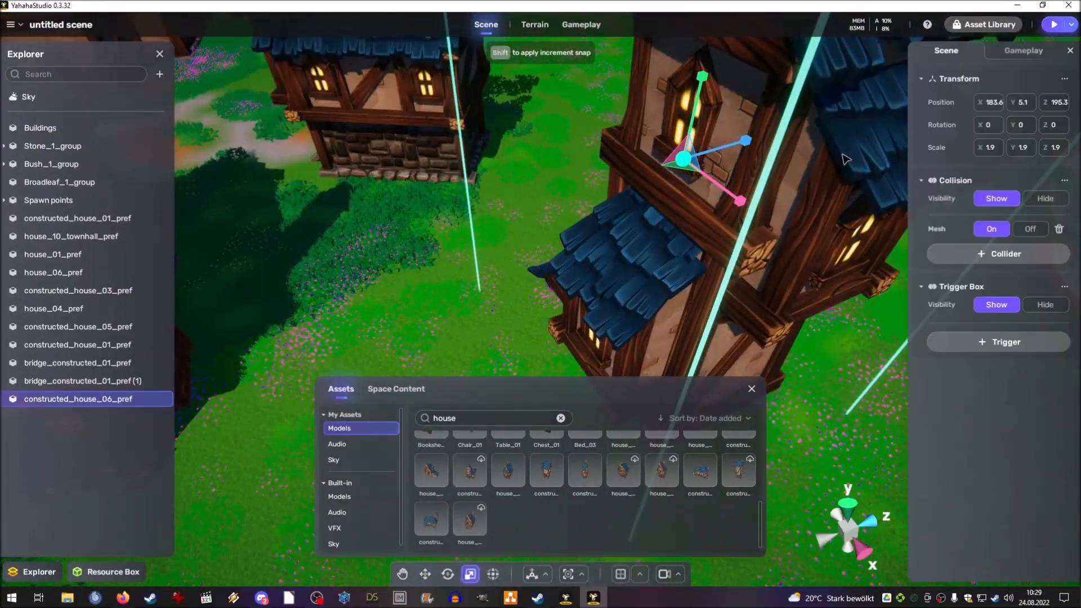
left_click_drag(685, 164, 670, 172)
- Move constructed_house_06_pref to about X 183.4, Y 10.24, Z 195.2 and rotate it around Y
key("w")
left_click_drag(575, 96, 527, 62)
key("e")
right_click_drag(526, 62, 590, 152)
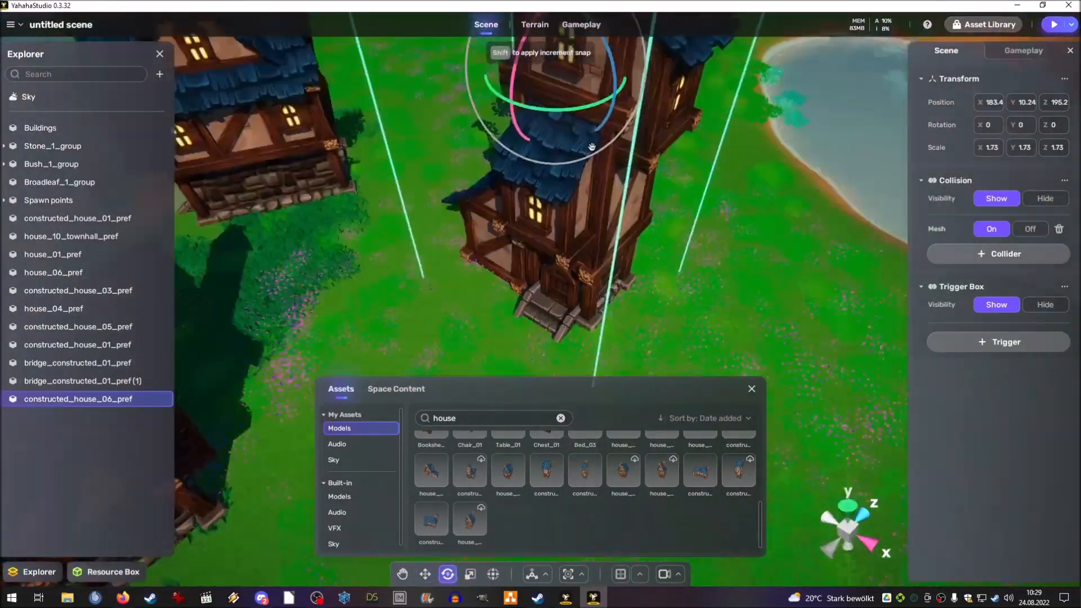
left_click_drag(525, 158, 507, 161)
key("w")
right_click_drag(506, 161, 700, 186)
left_click(654, 192)
- Add a third constructed_house_01_pref beside the river, scale it uniformly to 1.66, and lower it to the ground
left_click_drag(700, 471, 500, 267)
right_click_drag(501, 268, 386, 276)
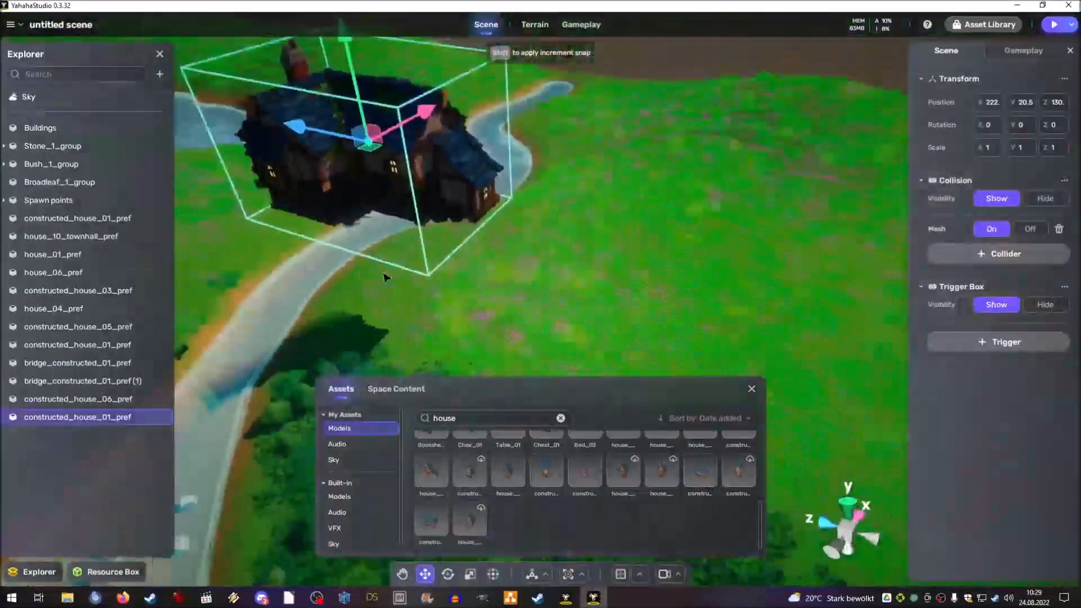
key("r")
left_click_drag(368, 140, 404, 147)
right_click_drag(574, 143, 518, 135)
left_click_drag(518, 135, 522, 194)
left_click_drag(517, 247, 535, 254)
- Rotate the third constructed_house_01_pref to about -45.6 degrees around Y and move it to about X 217.4, Y 10.76, Z 112.8
right_click_drag(535, 254, 586, 202)
key("e")
left_click_drag(584, 201, 614, 217)
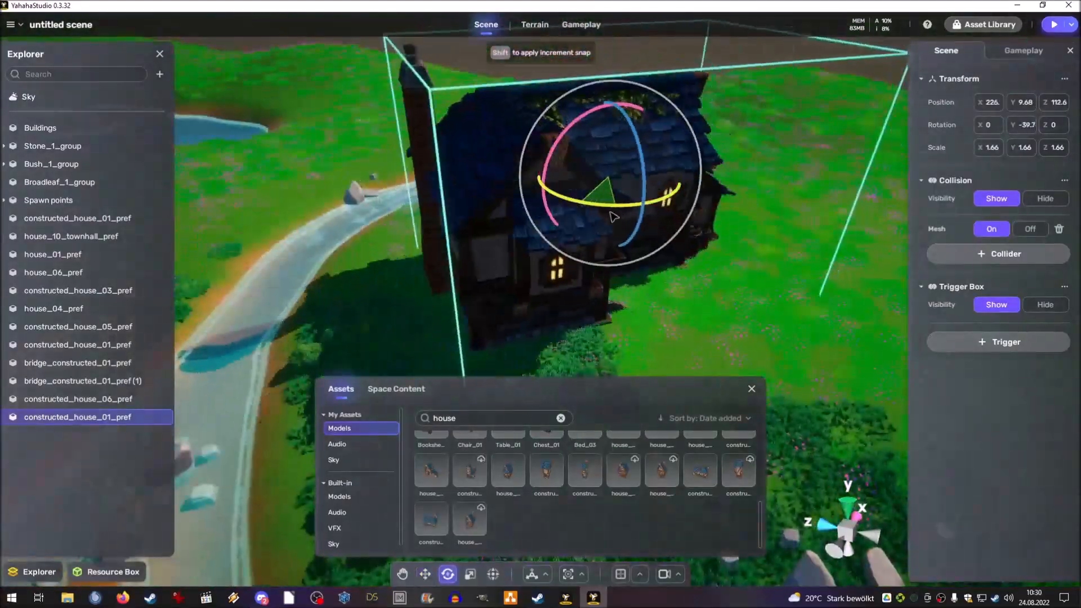
right_click_drag(566, 243, 583, 158)
left_click_drag(576, 151, 590, 130)
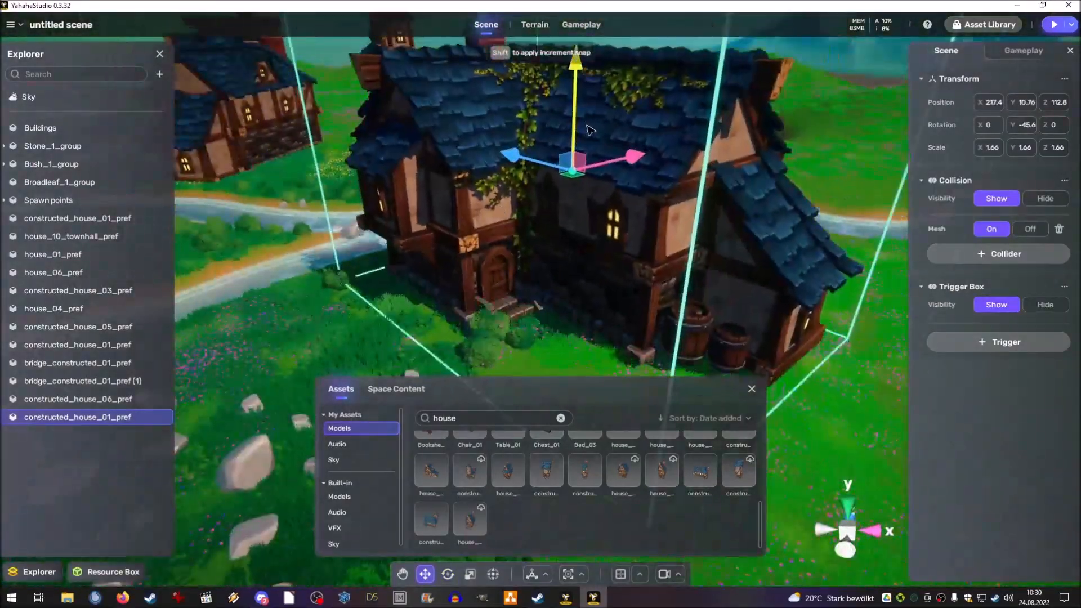
right_click_drag(570, 169, 478, 183)
- Delete the loose stones lying near the third constructed_house_01_pref
left_click(439, 175)
left_click_drag(420, 166, 675, 344)
left_click_drag(661, 188, 540, 350)
key("Delete")
left_click_drag(509, 169, 428, 242)
key("Delete")
left_click_drag(523, 248, 479, 304)
key("Delete")
- Add another house_01_pref next to the third constructed_house_01_pref and scale it uniformly to 1.79
right_click_drag(496, 282, 530, 281)
scroll(629, 480, "up", 2)
left_click_drag(661, 487, 589, 283)
right_click_drag(589, 284, 749, 265)
key("r")
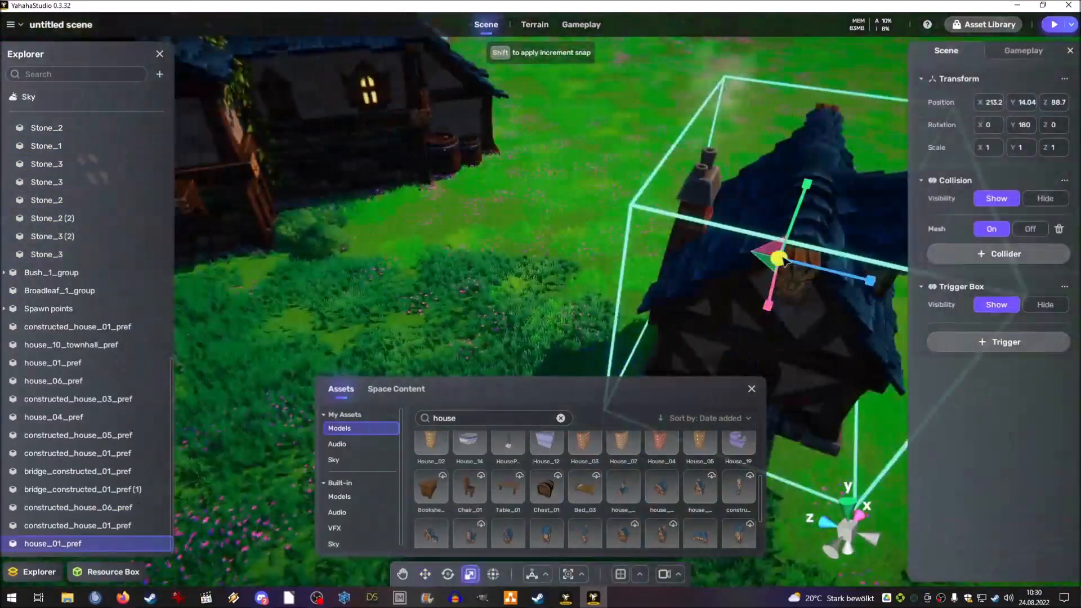
left_click_drag(778, 257, 565, 231)
- Rotate the new house_01_pref to about 209 degrees around Y and move it to about X 223, Y 11.32, Z 91.98
scroll(565, 230, "down", 3)
right_click_drag(565, 231, 569, 217)
key("e")
left_click_drag(570, 217, 535, 225)
key("w")
right_click_drag(535, 226, 537, 259)
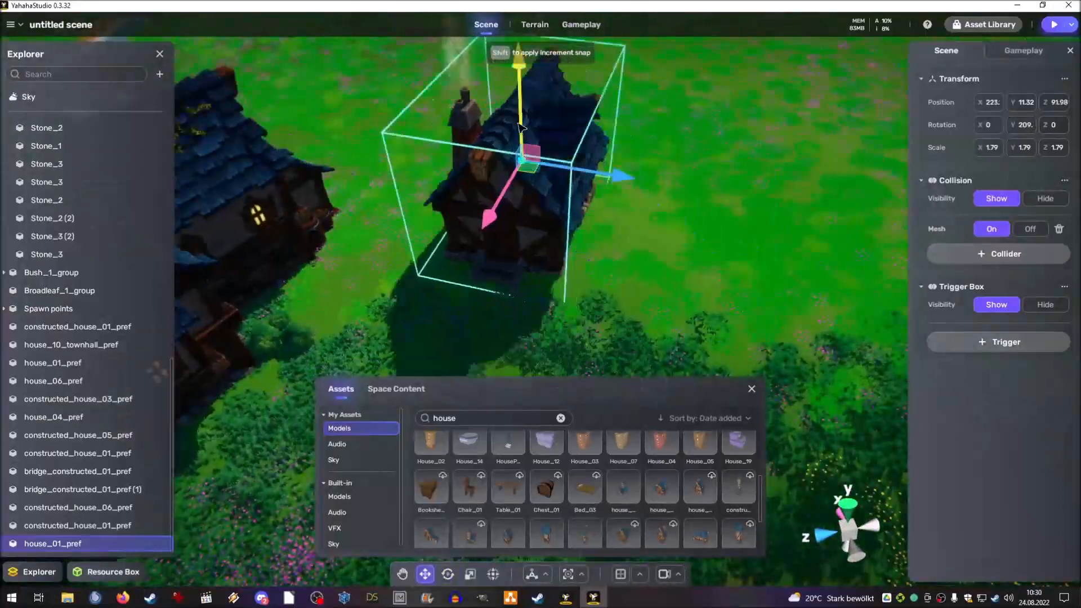
- Fine-tune the rotation of the new house_01_pref around its vertical axis
key("e")
right_click_drag(716, 242, 613, 160)
left_click_drag(614, 160, 693, 244)
right_click_drag(693, 244, 580, 194)
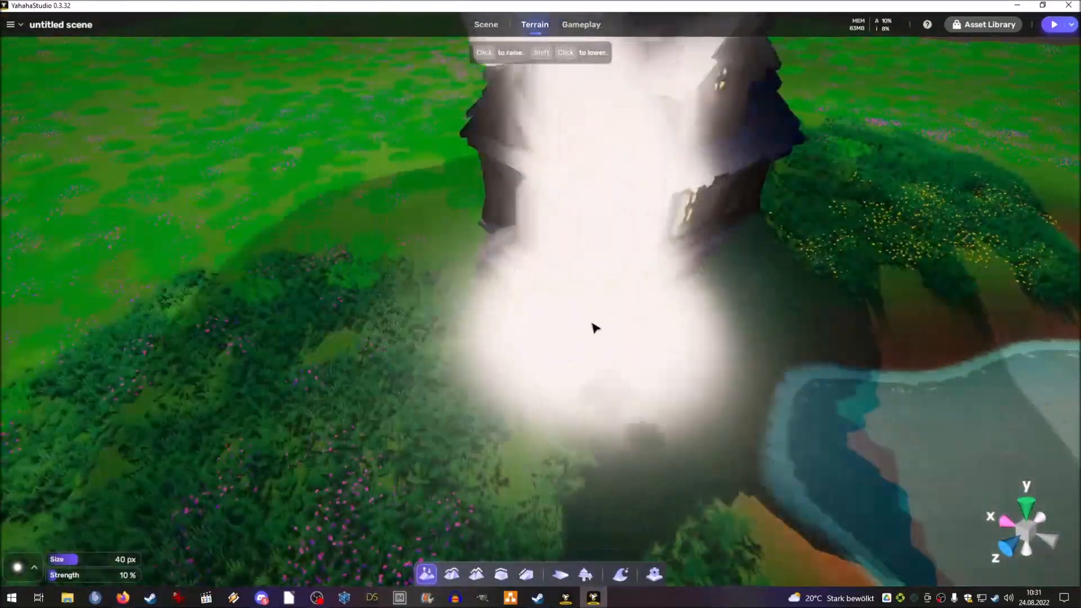
- Paint small flowers on the bare ground around the new house_01_pref with a 10 px foliage brush at 40% density
right_click_drag(596, 328, 499, 313)
key("w")
mouse_move(290, 391)
right_mouse_down()
mouse_move(238, 366)
mouse_move(532, 333)
mouse_move(422, 282)
mouse_move(723, 341)
mouse_move(755, 338)
mouse_move(765, 302)
mouse_move(725, 353)
mouse_move(676, 366)
right_mouse_up()
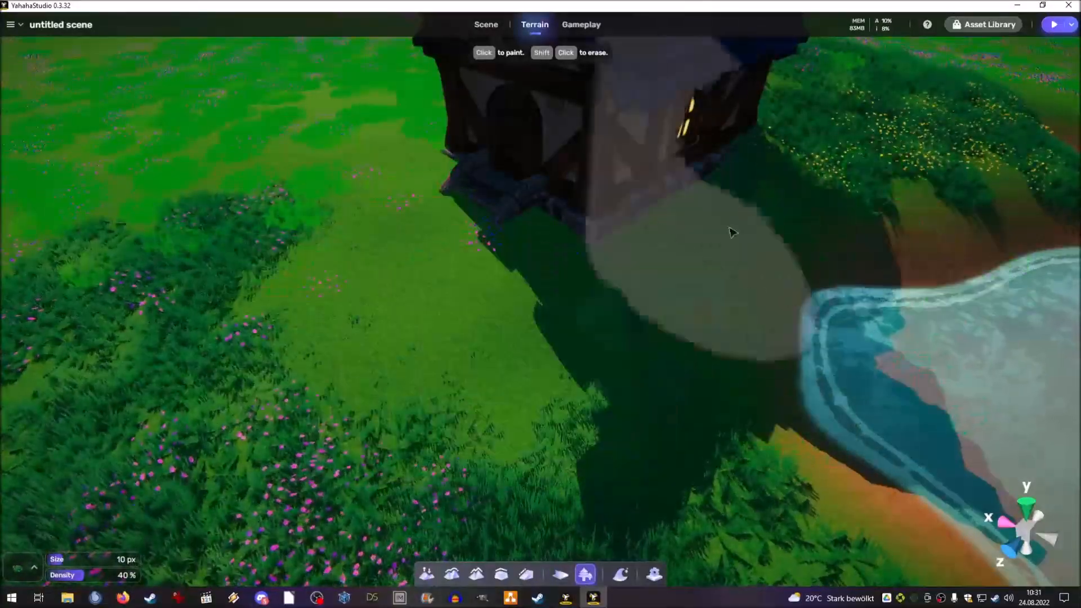
right_click_drag(731, 231, 475, 307)
left_click(38, 555)
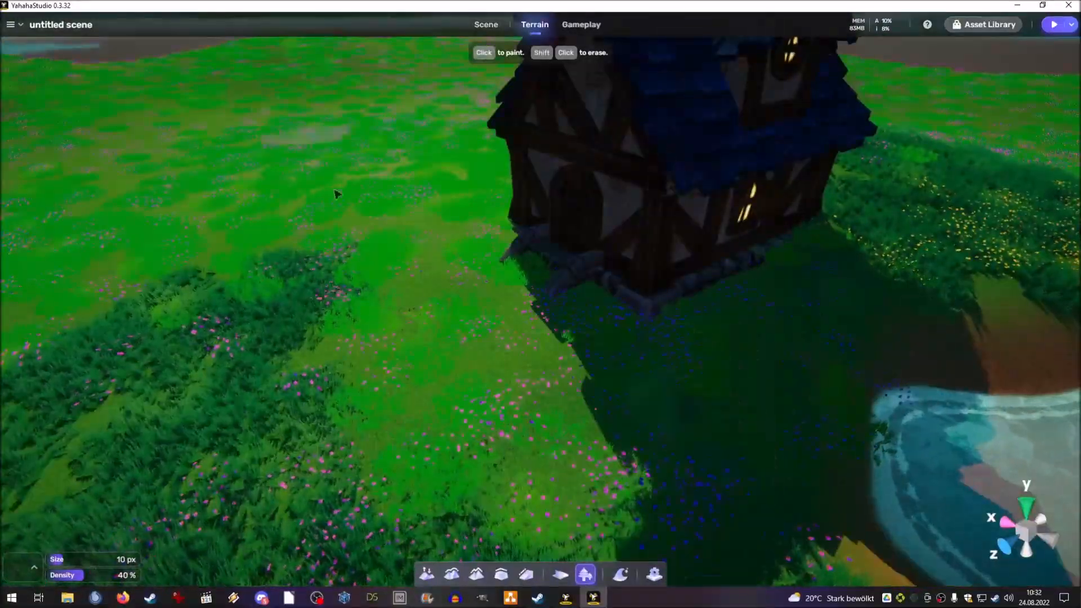
- Set the tree foliage brush to 80 px at 30% density and paint trees on the grassland beside the river behind the houses
right_click_drag(295, 111, 434, 292)
middle_click_drag(434, 292, 758, 225)
right_click_drag(758, 225, 574, 389)
left_click(132, 558)
type("0")
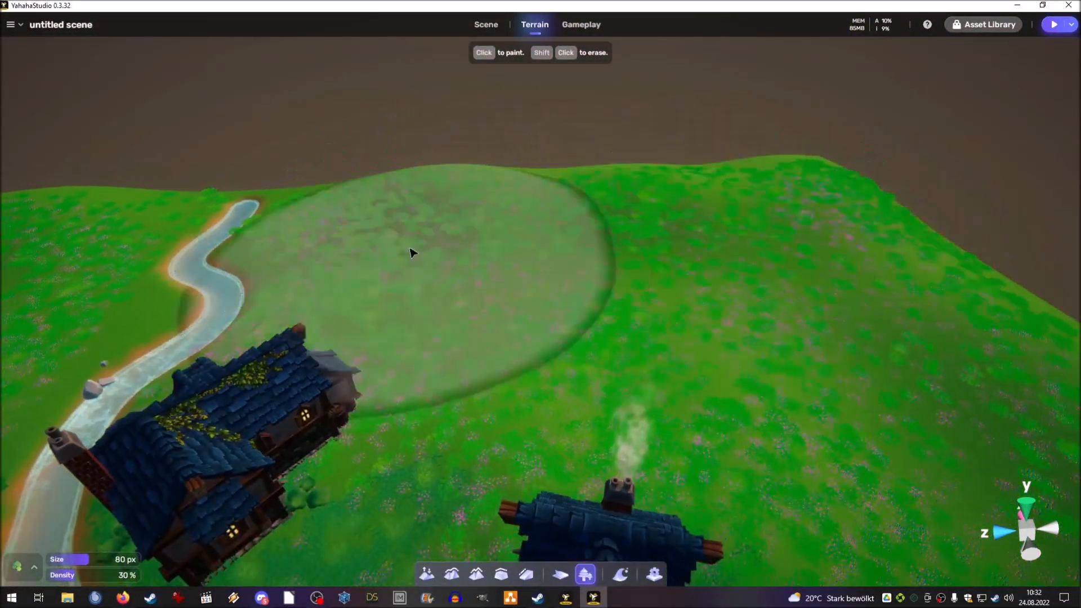
left_click(412, 253)
mouse_move(412, 253)
right_mouse_down()
mouse_move(674, 255)
mouse_move(498, 218)
mouse_move(369, 243)
right_mouse_up()
left_click(497, 218)
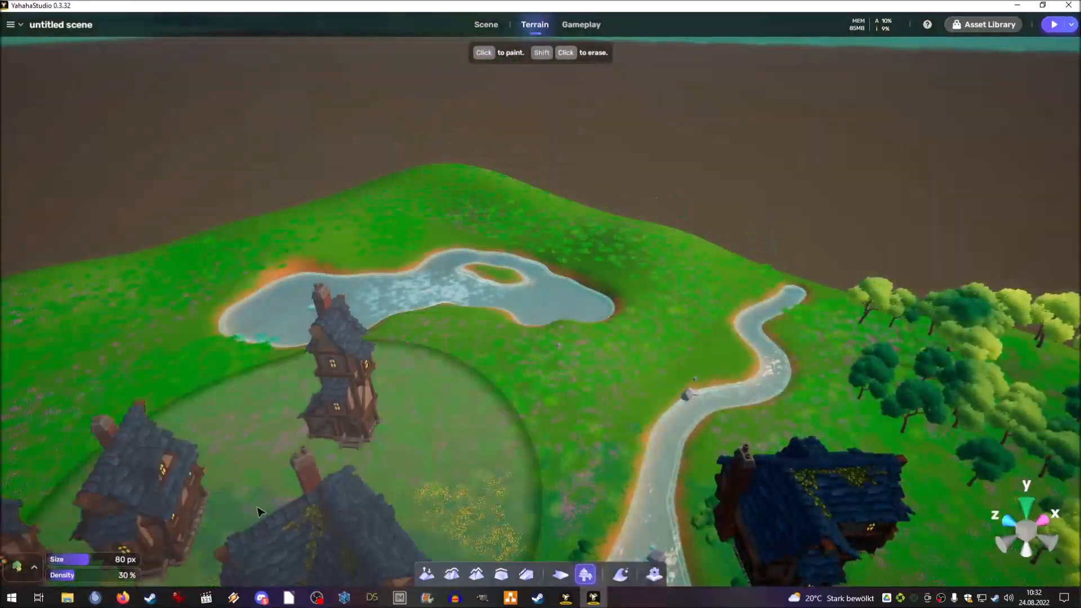
- Paint trees along the outer edge of the terrain behind the houses, reducing the brush size to 60 px and 40 px
right_click_drag(681, 261, 332, 289)
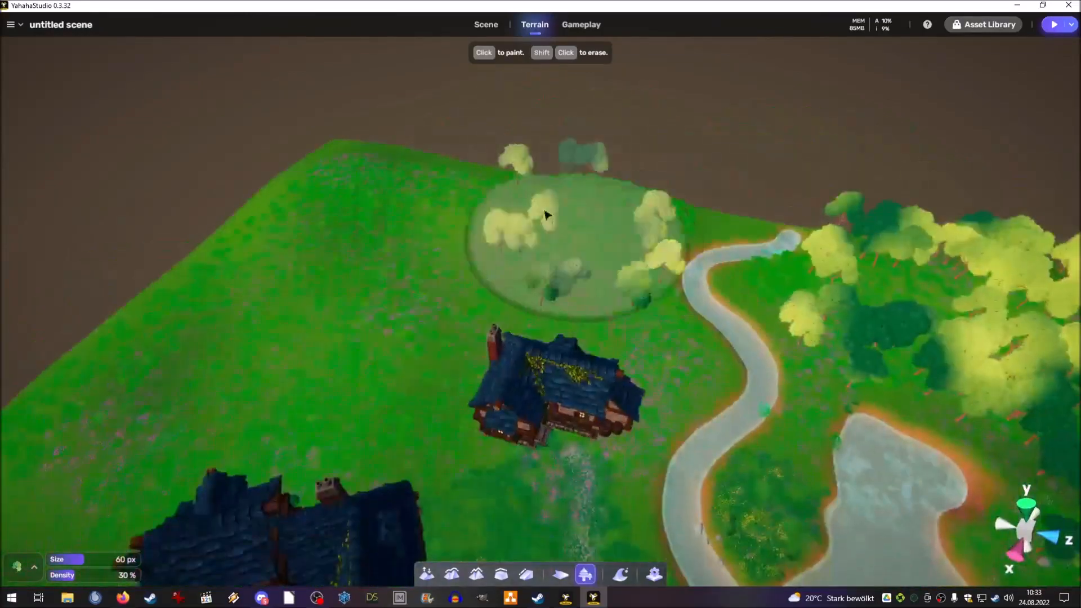
right_click_drag(545, 215, 421, 195)
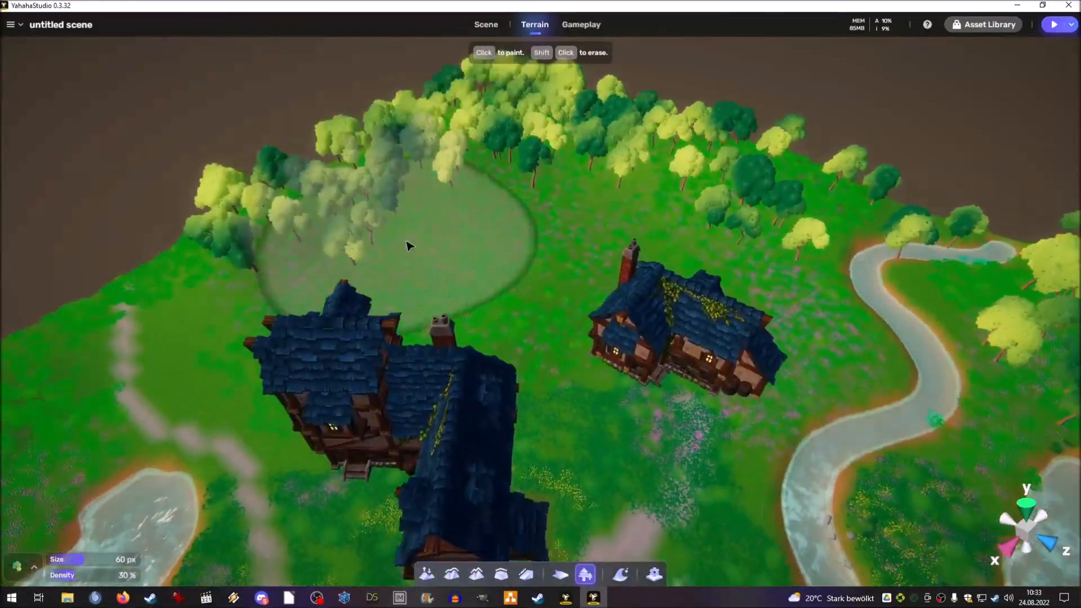
right_click_drag(408, 246, 634, 349)
right_click_drag(471, 461, 565, 266)
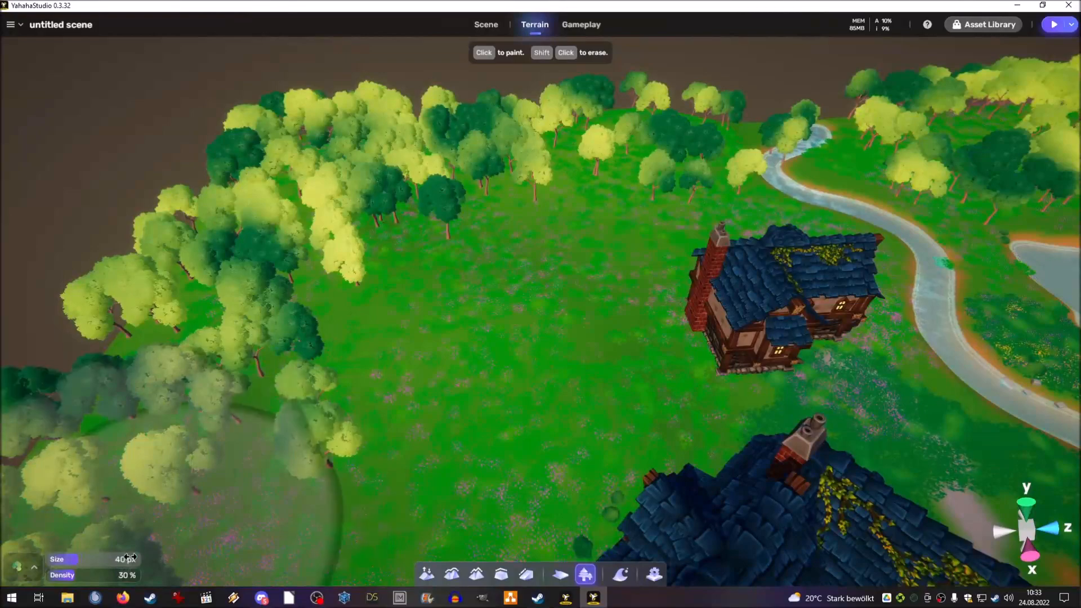
right_click_drag(596, 259, 369, 451)
left_click(486, 25)
left_click(440, 263)
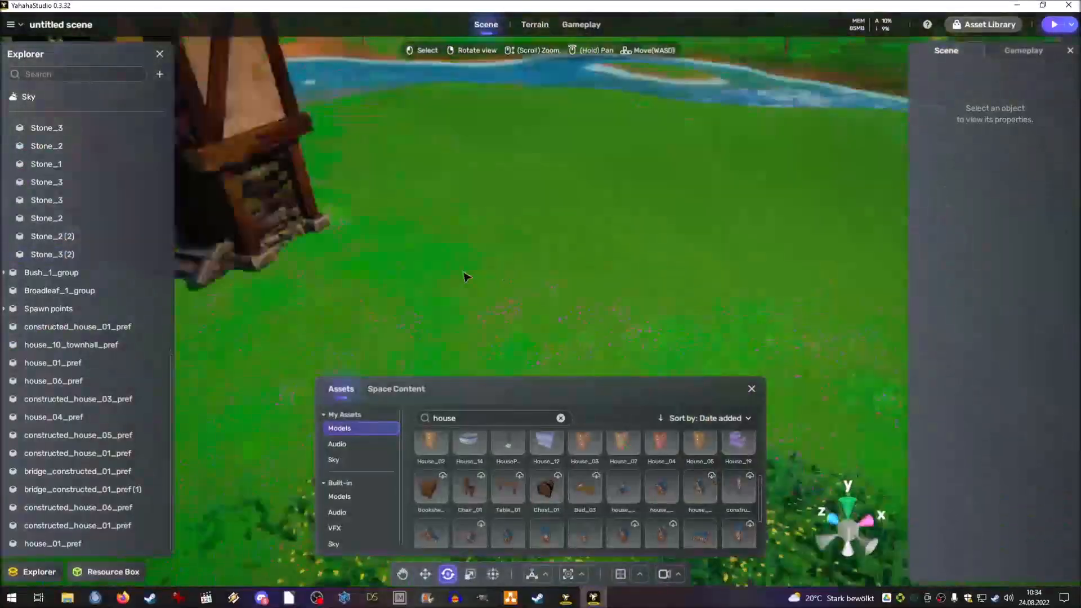
scroll(463, 276, "down", 3)
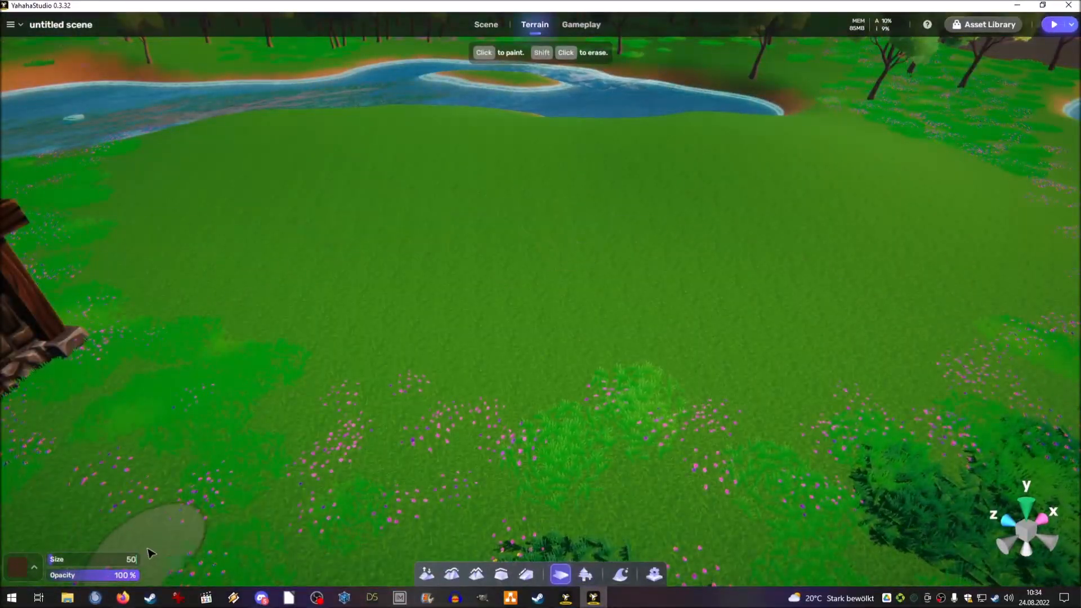
key("ctrl+z")
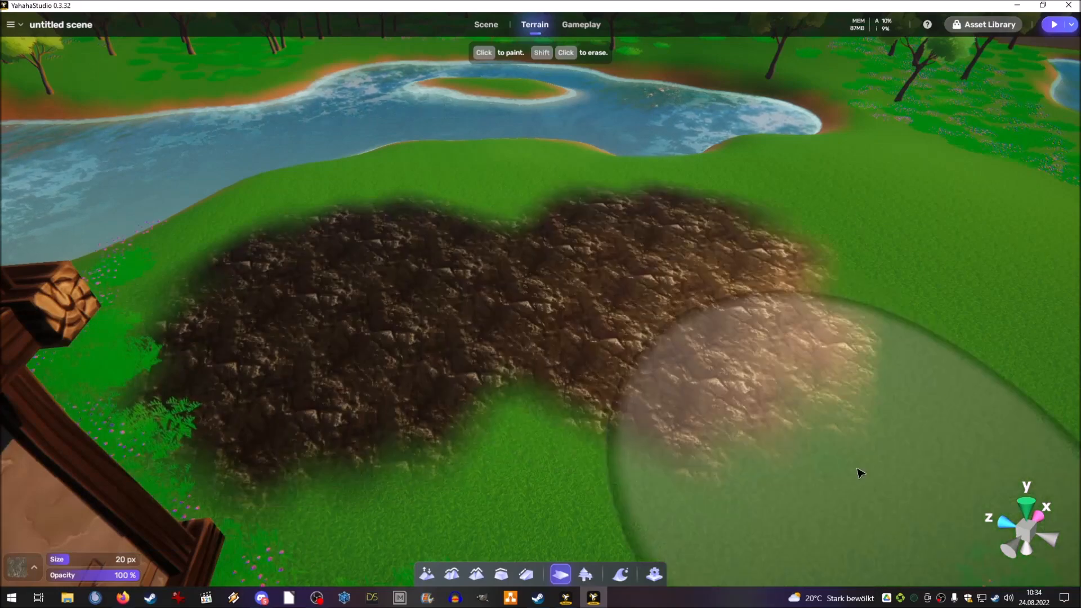
right_click_drag(860, 473, 609, 432)
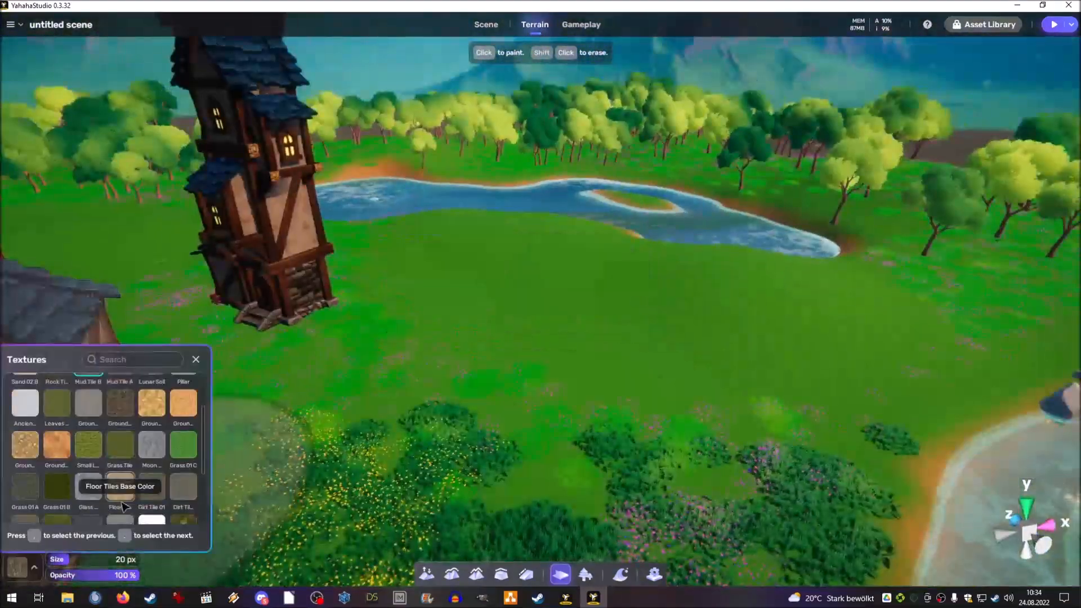
- Paint a large field with a dirt texture on the open grass between the tower house and the lake
left_click(188, 494)
left_click(483, 394)
mouse_move(483, 393)
right_mouse_down()
mouse_move(475, 415)
mouse_move(537, 341)
right_mouse_up()
right_click_drag(506, 379, 738, 365)
key("d")
mouse_move(634, 411)
left_mouse_down()
mouse_move(559, 244)
mouse_move(763, 374)
left_mouse_up()
key("a")
right_click_drag(763, 373, 629, 259)
left_click_drag(558, 281, 429, 220)
mouse_move(430, 220)
right_mouse_down()
mouse_move(726, 270)
mouse_move(879, 272)
right_mouse_up()
- Search the Asset Library for "forge3d" and look through the results
left_click(984, 24)
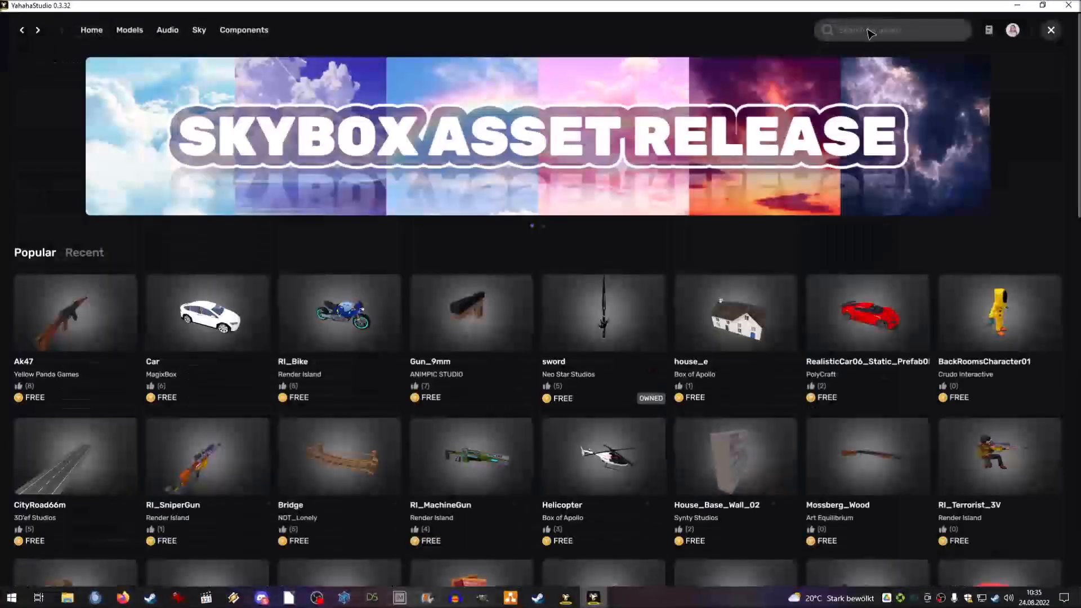
left_click(870, 31)
type("forge3d")
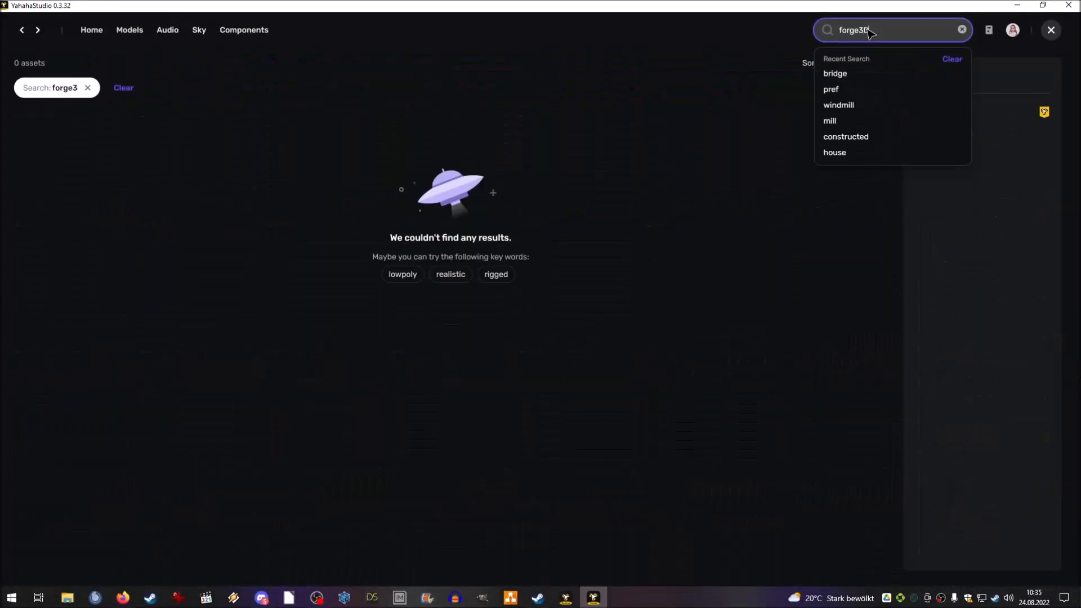
key("Return")
scroll(308, 199, "down", 5)
scroll(306, 195, "up", 5)
- Replace the library search term with "pref"
left_click(864, 29)
type("oref")
key("Return")
left_click(865, 31)
key("BackSpace")
key("BackSpace")
key("BackSpace")
key("BackSpace")
type("pref")
key("Return")
- Clear the active search filter, search all assets for "pref" and list only the assets of the creator EpicForge3d
left_click(101, 88)
left_click(890, 30)
type("pref")
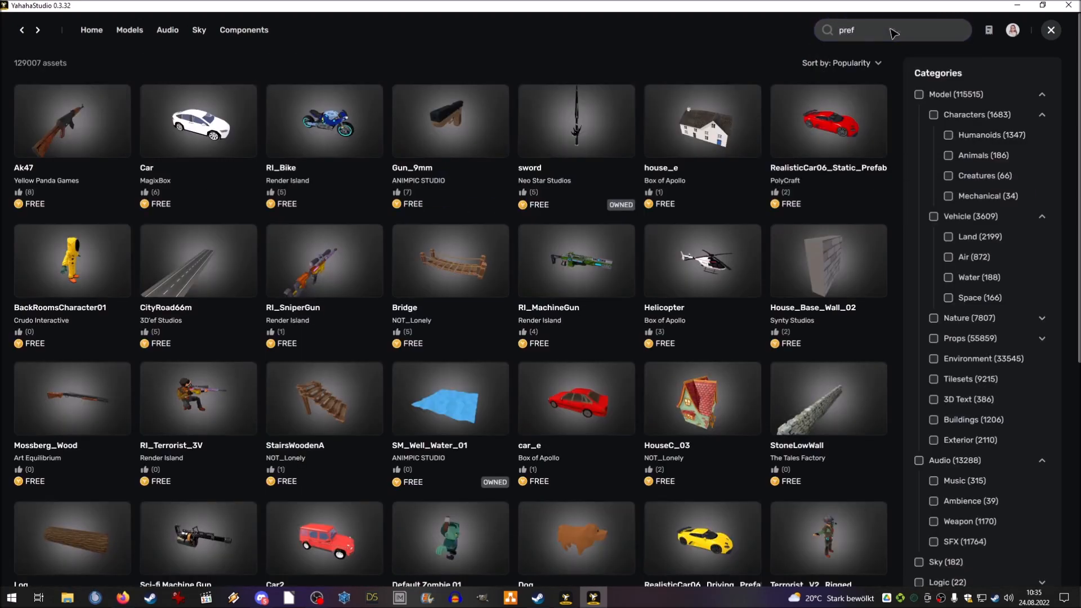
key("Return")
left_click(408, 213)
- Search the EpicForge3d assets for "fence" and choose fence_4_pref
left_click(856, 31)
type("fence")
key("Return")
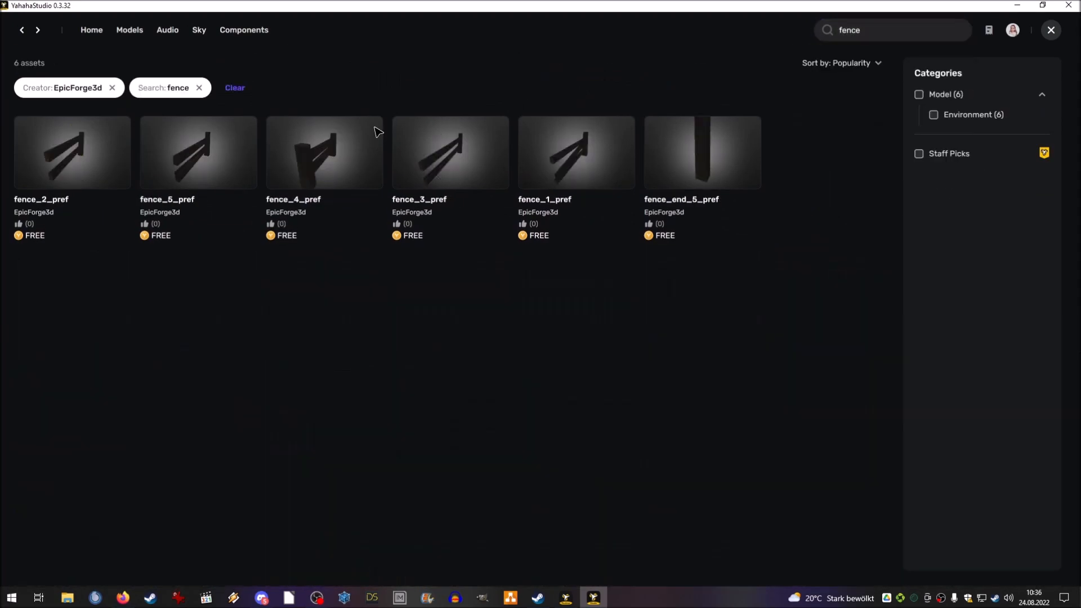
left_click(325, 179)
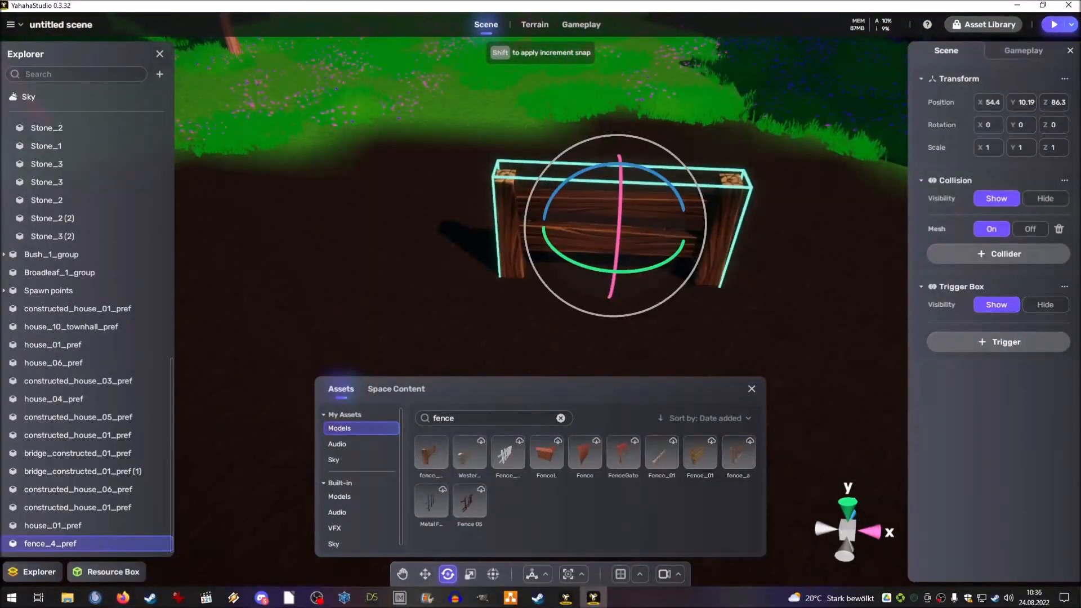
- Stretch the fence_4_pref piece on the dirt field to a scale of X 1.73, Y 1.34, Z 1.34
key("r")
left_click_drag(612, 228, 636, 228)
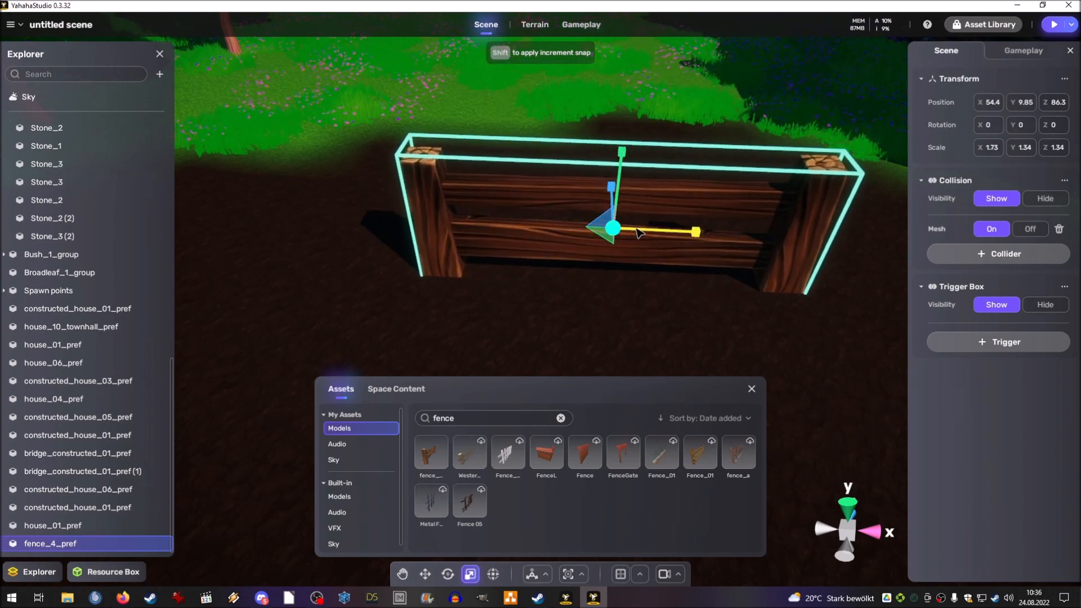
key("w")
right_click_drag(637, 230, 506, 246)
scroll(505, 246, "down", 3)
- Duplicate the fence piece, move the copy to about X 49.15, Z 90.9 and rotate it to about -23.9 degrees around Y
key("ctrl+d")
key("e")
left_click_drag(521, 162, 381, 224)
right_click_drag(380, 224, 439, 214)
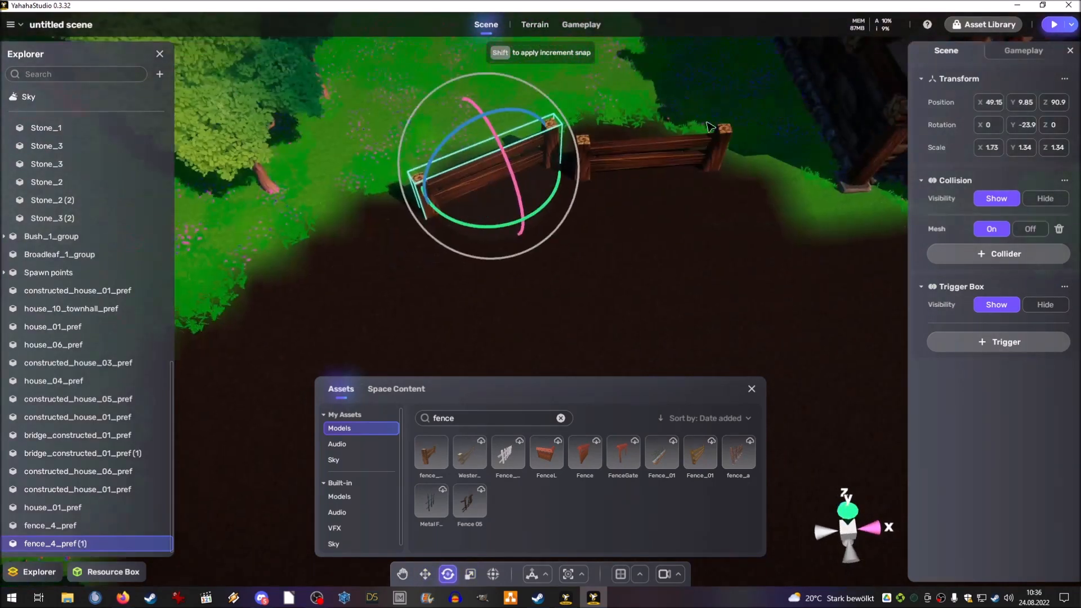
- Adjust the positions and heights of the first two fence pieces so that their end posts meet
left_click(637, 155)
left_click_drag(631, 214, 601, 208)
key("w")
left_click(575, 149)
right_click_drag(575, 149, 473, 133)
mouse_move(754, 200)
left_mouse_down()
mouse_move(565, 195)
mouse_move(754, 186)
left_mouse_up()
left_click_drag(794, 136, 789, 145)
right_click_drag(789, 145, 890, 113)
left_click(730, 210)
left_click_drag(733, 201, 733, 193)
- Duplicate the second fence piece and move and rotate the copy to continue the fence along the field's edge
left_click(535, 217)
key("ctrl+d")
right_click_drag(535, 217, 623, 195)
left_click_drag(628, 165, 419, 206)
key("e")
left_click_drag(458, 248, 489, 238)
key("w")
left_click_drag(449, 203, 444, 206)
- Add a fourth fence piece by duplicating the third and moving the copy to its free end
right_click_drag(473, 248, 380, 253)
key("ctrl+d")
left_click_drag(735, 240, 564, 219)
key("w")
- Duplicate the fourth fence piece, move the copy to about X 41.2, Y 10.13, Z 67.07 and rotate it along the field's edge
right_click_drag(564, 220, 495, 230)
key("ctrl+d")
left_click_drag(788, 265, 565, 220)
key("e")
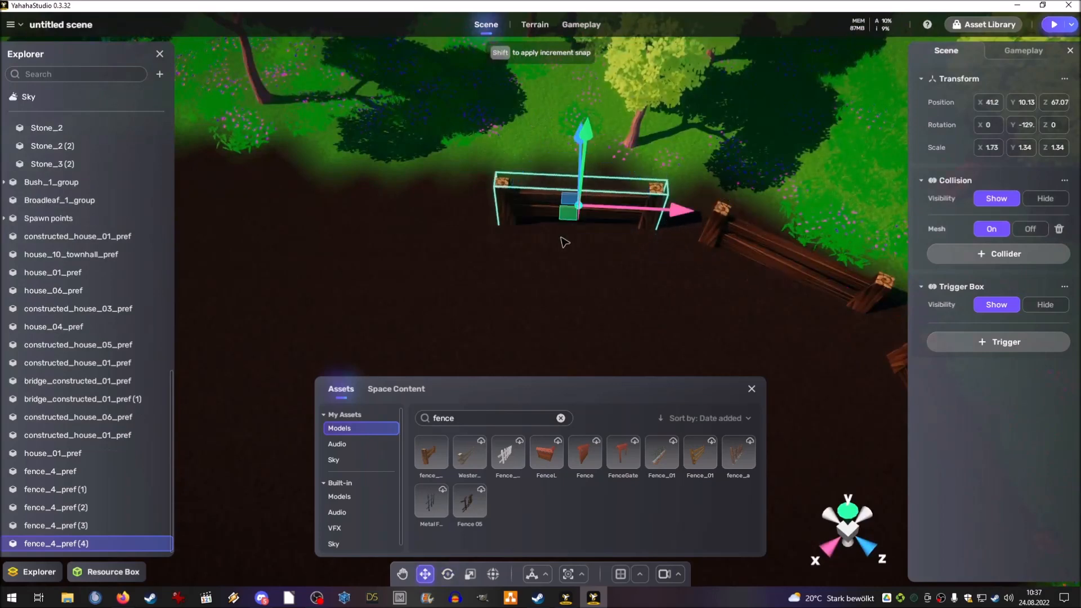
left_click_drag(632, 249, 600, 251)
key("w")
- Add a sixth fence piece by duplicating the fifth, placing it at the fence's end and turning it with the curve
key("ctrl+d")
left_click_drag(637, 198, 429, 179)
key("e")
left_click_drag(415, 227, 451, 225)
key("w")
- Duplicate the sixth fence piece, move the copy onward along the dirt edge and rotate it to follow the curve
mouse_move(478, 224)
right_mouse_down()
mouse_move(429, 223)
mouse_move(468, 237)
right_mouse_up()
key("ctrl+d")
left_click_drag(726, 254, 578, 237)
key("e")
left_click_drag(579, 280, 611, 277)
- Add an eighth fence piece from a copy of the seventh, rotate it along the dirt edge and raise it slightly
key("ctrl+d")
key("w")
left_click_drag(594, 235, 425, 231)
key("e")
left_click_drag(473, 270, 517, 261)
key("w")
left_click_drag(438, 146, 434, 133)
- Duplicate the eighth fence piece, rotate the copy along the field's edge and nudge it against its neighbour
right_click_drag(468, 221, 366, 225)
key("ctrl+d")
left_click_drag(620, 234, 488, 211)
right_click_drag(487, 212, 417, 217)
key("e")
left_click_drag(729, 285, 760, 277)
key("w")
mouse_move(730, 226)
left_mouse_down()
mouse_move(737, 214)
mouse_move(734, 226)
left_mouse_up()
- Extend the fence with a tenth and an eleventh piece, duplicating each from the previous one and moving it onward
key("ctrl+d")
left_click_drag(717, 262, 566, 279)
key("e")
key("ctrl+d")
left_click_drag(591, 230, 505, 276)
key("e")
key("w")
- Move the tenth fence piece to about X 74.32, Y 11.33, Z 35.6 and tilt it to about 7.24 degrees around Z
right_click_drag(507, 282, 490, 277)
left_click(670, 224)
left_click_drag(670, 224, 665, 214)
right_click_drag(664, 214, 650, 210)
key("e")
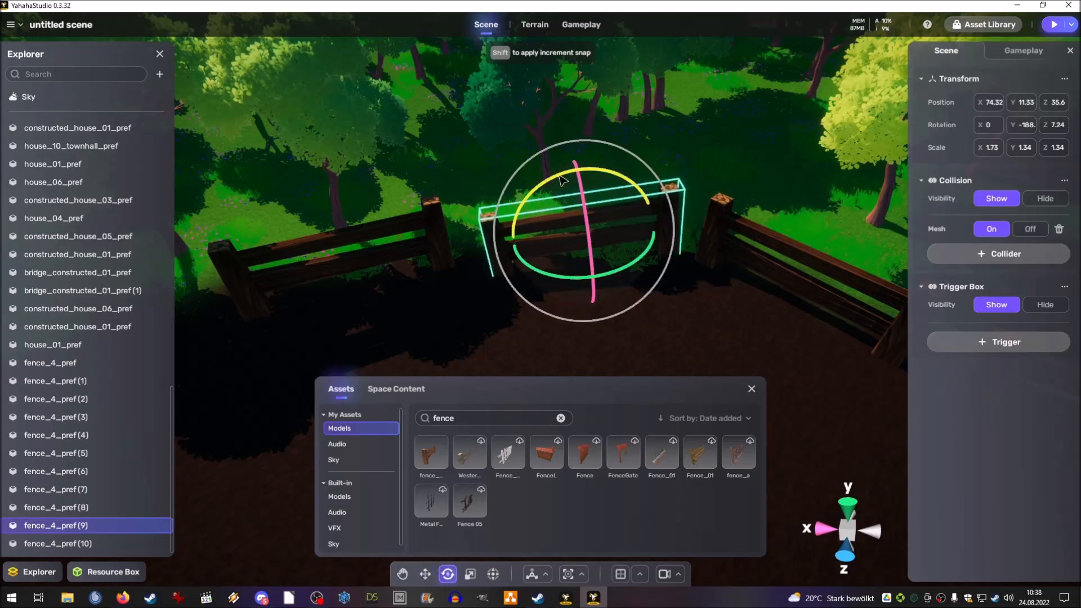
- Duplicate the eleventh fence piece and position the copy as the next section of the fence
right_click_drag(459, 307, 374, 334)
left_click(580, 200)
right_click_drag(580, 200, 543, 270)
key("w")
key("ctrl+d")
left_click_drag(690, 200, 515, 165)
right_click_drag(540, 186, 521, 169)
left_click_drag(521, 169, 515, 208)
left_click_drag(524, 231, 539, 219)
- Raise the twelfth fence piece to match the ground and fine-tune its rotation
right_click_drag(509, 298, 468, 309)
left_click_drag(600, 158, 600, 144)
right_click_drag(676, 252, 655, 236)
key("e")
left_click_drag(648, 204, 646, 203)
- Duplicate the twelfth fence piece, move the copy to about X 97.64, Y 11.42, Z 48.5 and rotate it to about -253 degrees around Y
right_click_drag(646, 204, 699, 237)
left_click(698, 237)
key("w")
key("ctrl+d")
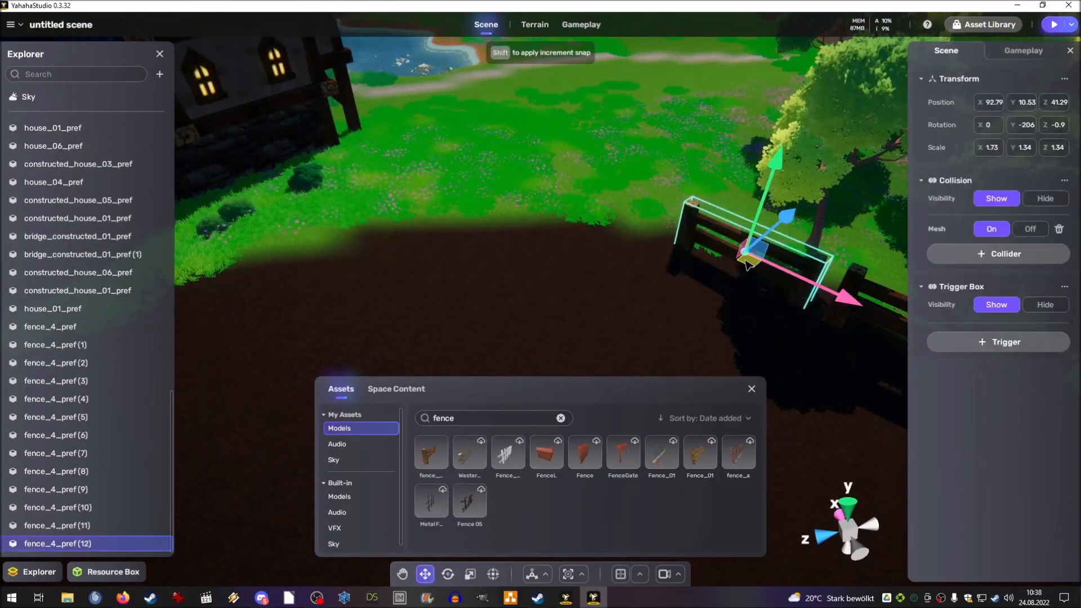
left_click_drag(747, 262, 583, 248)
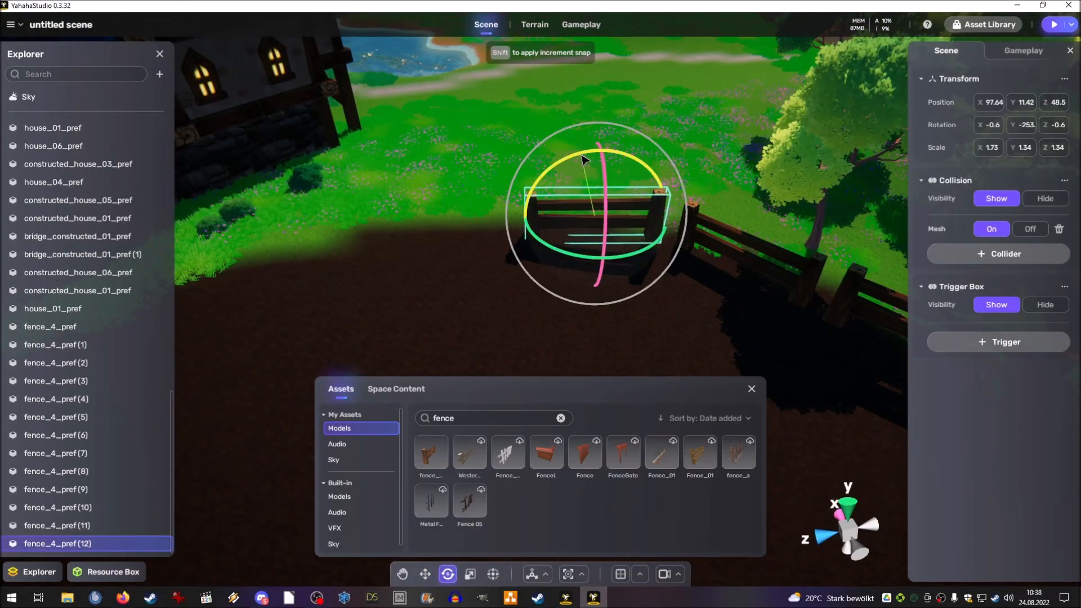
- Duplicate the thirteenth fence piece, move the copy to about X 99.17, Y 12.33, Z 58.6 and rotate it along the field edge
right_click_drag(607, 144, 529, 135)
key("ctrl+d")
left_click_drag(828, 313, 642, 265)
key("e")
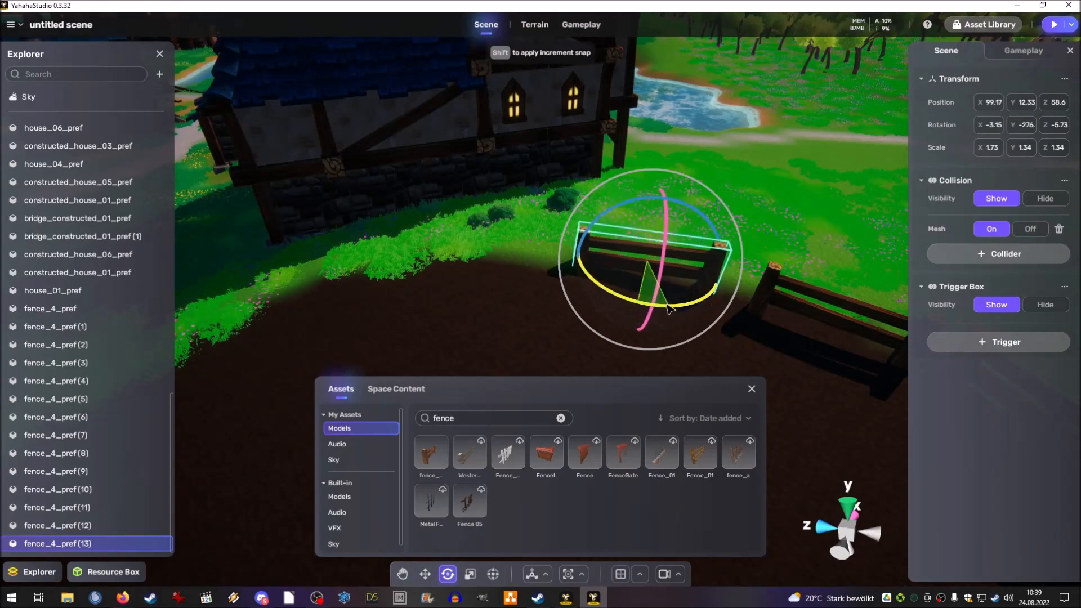
key("e")
left_click_drag(671, 212, 679, 215)
key("w")
right_click_drag(688, 200, 625, 222)
- Duplicate the fourteenth fence piece, place the copy as the next section and rotate it to follow the field edge and slope
key("ctrl+d")
left_click_drag(771, 249, 569, 219)
key("e")
left_click_drag(571, 259, 616, 255)
right_click_drag(616, 255, 614, 167)
key("w")
key("e")
left_click_drag(614, 166, 619, 175)
right_click_drag(620, 174, 552, 180)
left_click_drag(521, 223, 535, 247)
key("e")
left_click_drag(550, 149, 550, 183)
- Duplicate the fifteenth fence piece, move the copy to about X 134.8, Y 11.56, Z 215.7 and rotate it along the dirt edge
right_click_drag(550, 184, 623, 272)
scroll(533, 249, "down", 5)
key("ctrl+d")
left_click_drag(695, 135, 210, 427)
scroll(573, 330, "up", 4)
right_click_drag(210, 427, 529, 240)
key("e")
left_click_drag(530, 241, 566, 232)
key("w")
left_click_drag(529, 151, 567, 244)
right_click_drag(466, 342, 629, 332)
key("e")
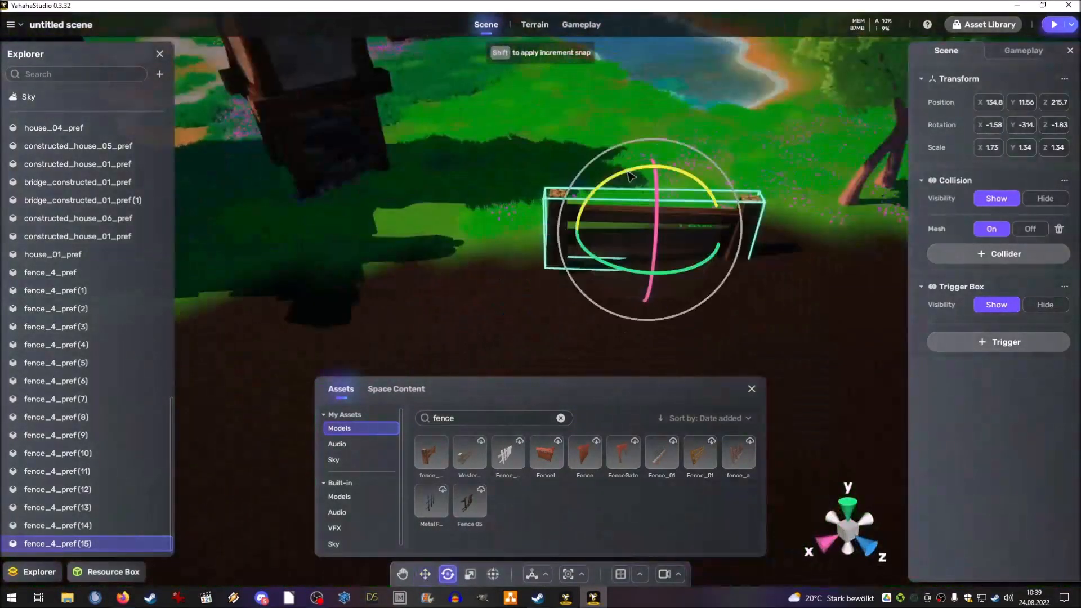
left_click_drag(657, 234, 666, 233)
- Duplicate the sixteenth fence piece, move the copy to about X 130.5, Y 12.42, Z 225 and tilt it to about 5.16 degrees around Z
right_click_drag(665, 233, 509, 249)
key("ctrl+d")
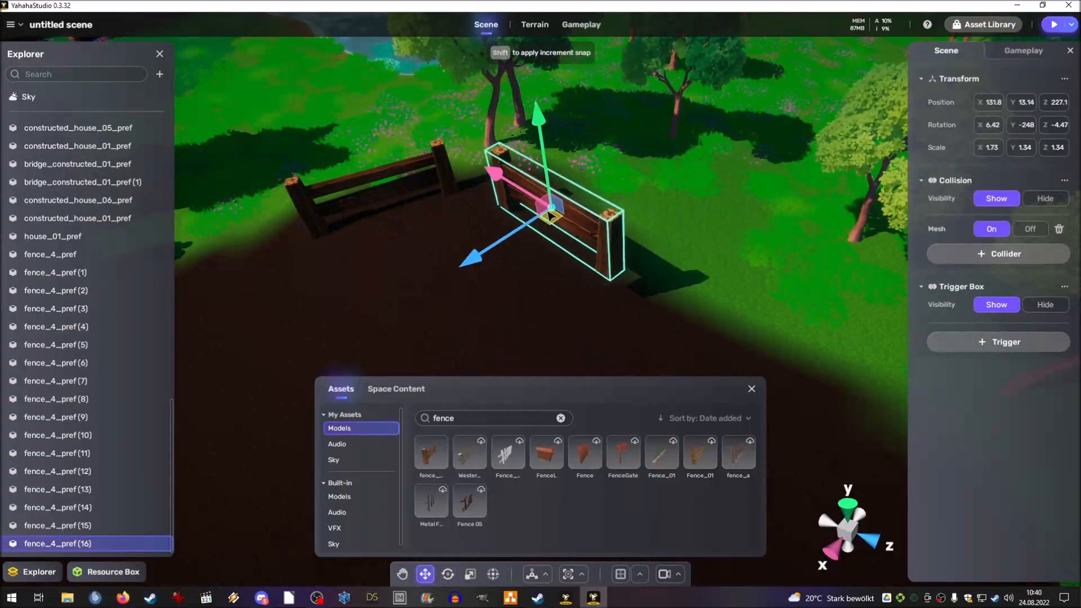
left_click_drag(530, 134, 530, 148)
right_click_drag(530, 149, 521, 208)
key("e")
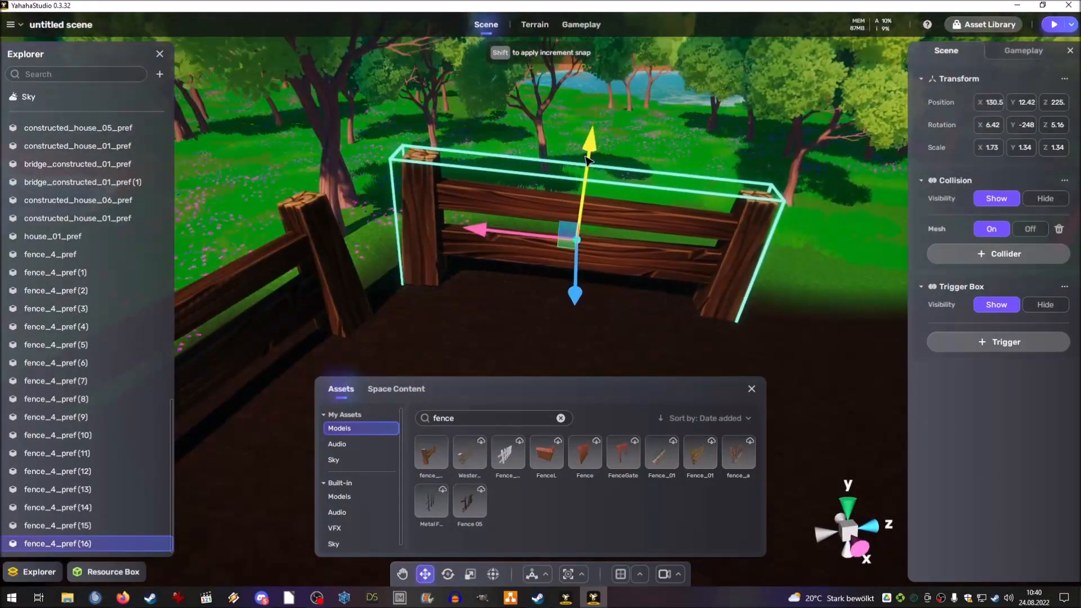
left_click_drag(588, 160, 588, 163)
right_click_drag(588, 164, 565, 235)
- Duplicate the seventeenth fence piece and move and rotate the copy as the next section along the dirt edge
key("ctrl+d")
scroll(673, 227, "up", 1)
left_click(673, 227)
left_click(570, 185)
key("e")
left_click_drag(570, 204, 586, 210)
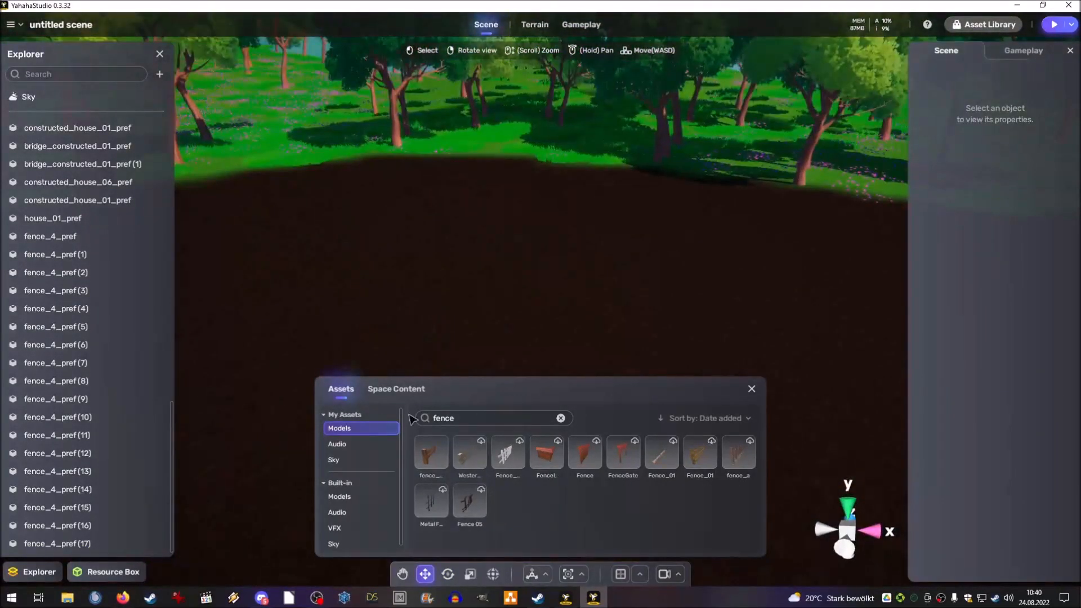
- Clear the fence search in the model assets
left_click(561, 418)
scroll(565, 465, "down", 3)
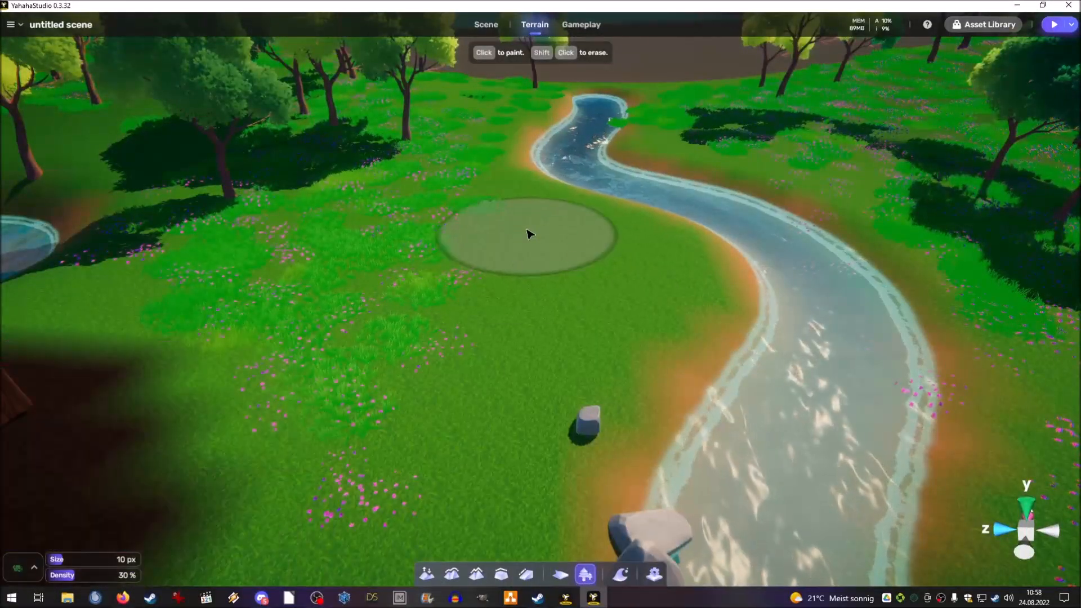
- Set the foliage brush density to 3 % and paint sparse foliage on the grass near the village houses
scroll(131, 558, "down", 3)
left_click_drag(73, 575, 49, 575)
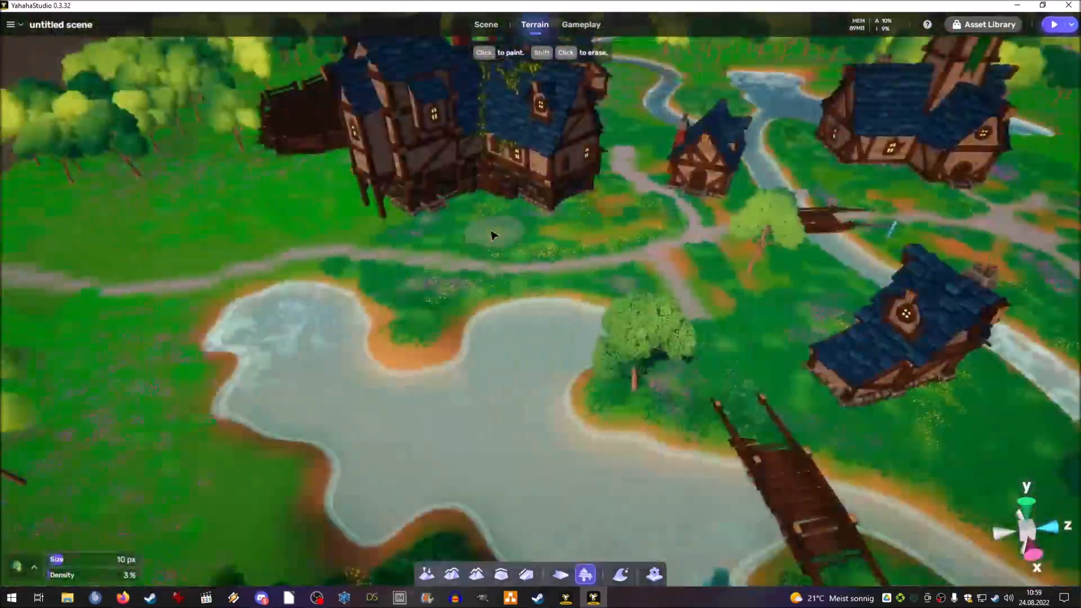
left_click(492, 235)
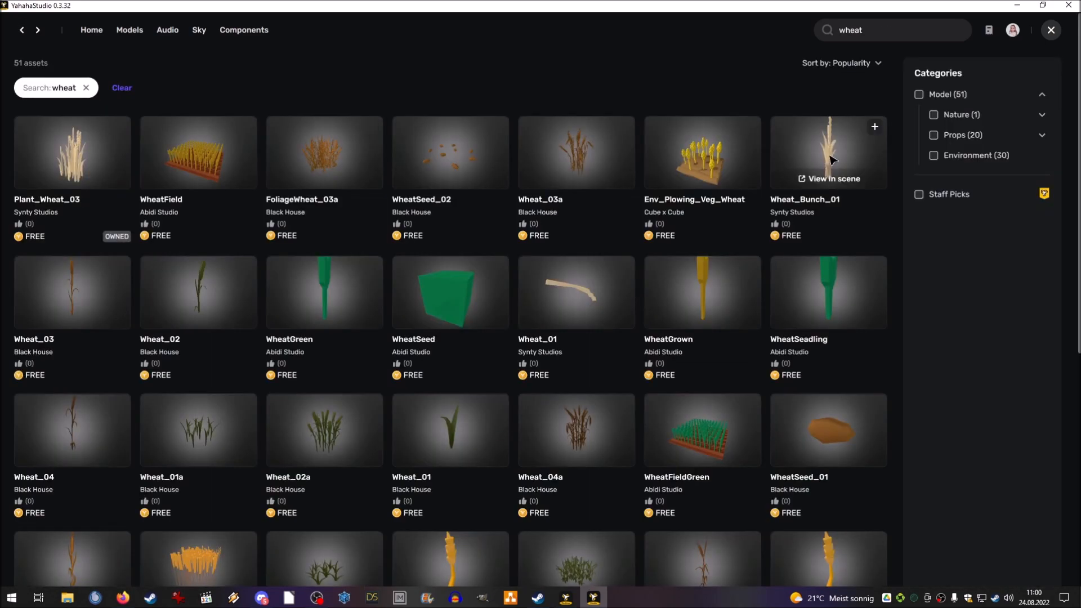
- Browse both pages of the wheat search results and examine the Env_Plowing_Veg_Wheat model
scroll(670, 181, "down", 7)
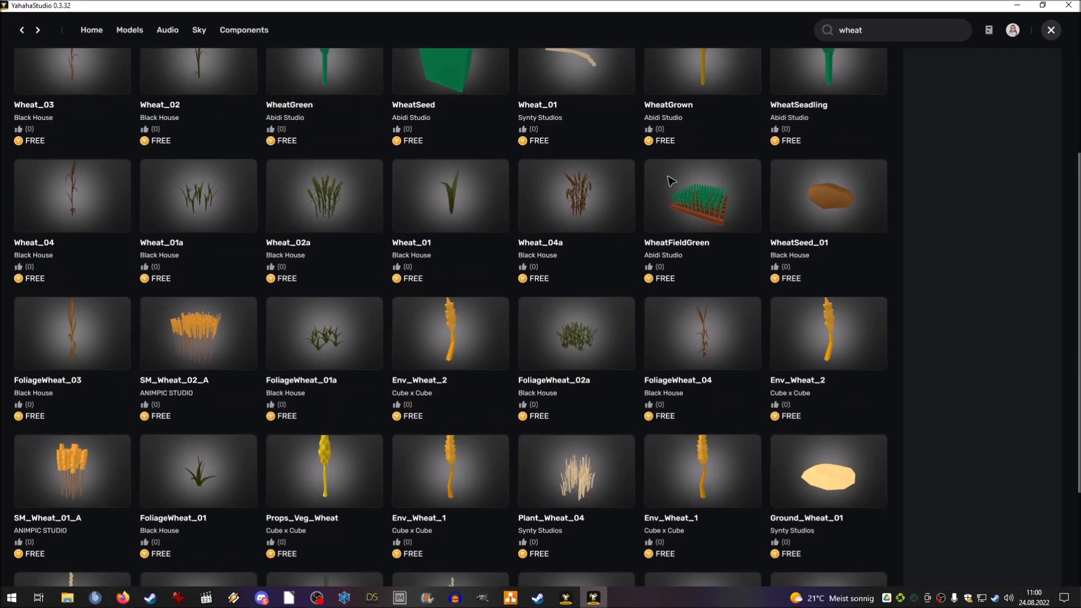
left_click(459, 563)
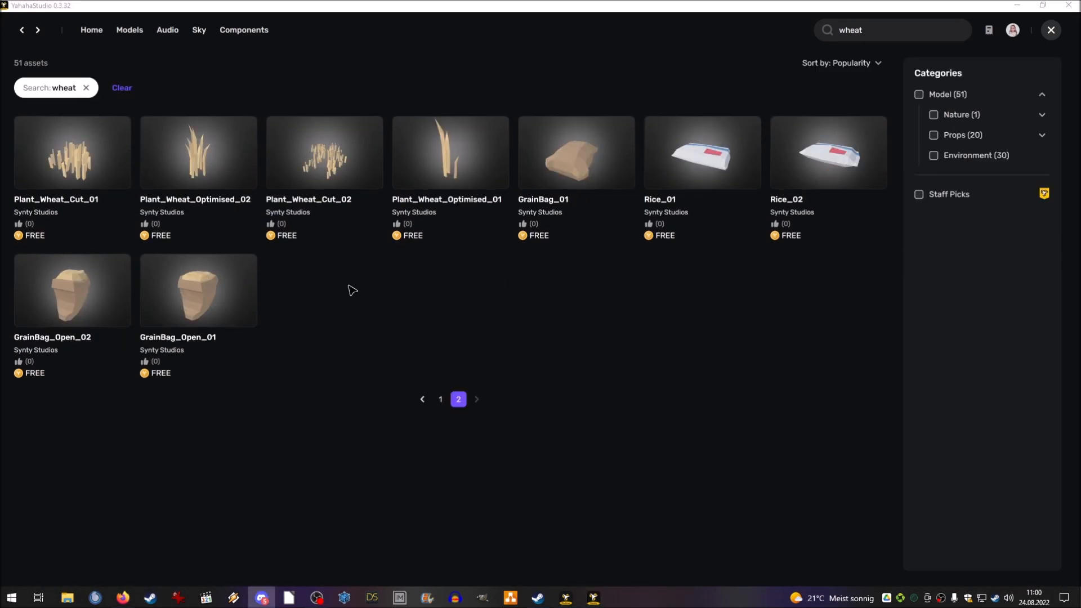
left_click(422, 400)
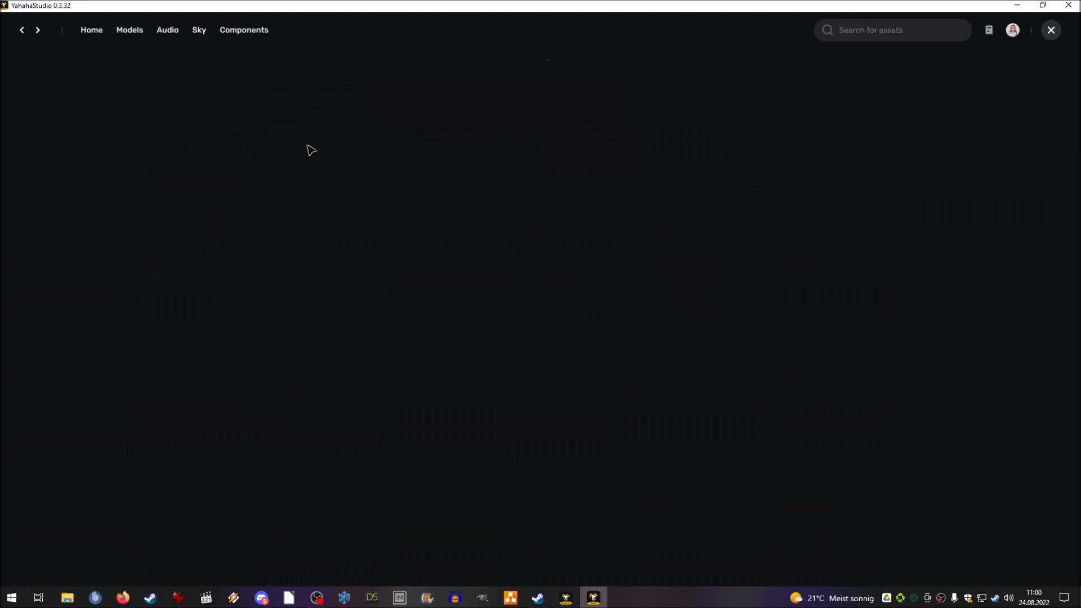
left_click(24, 34)
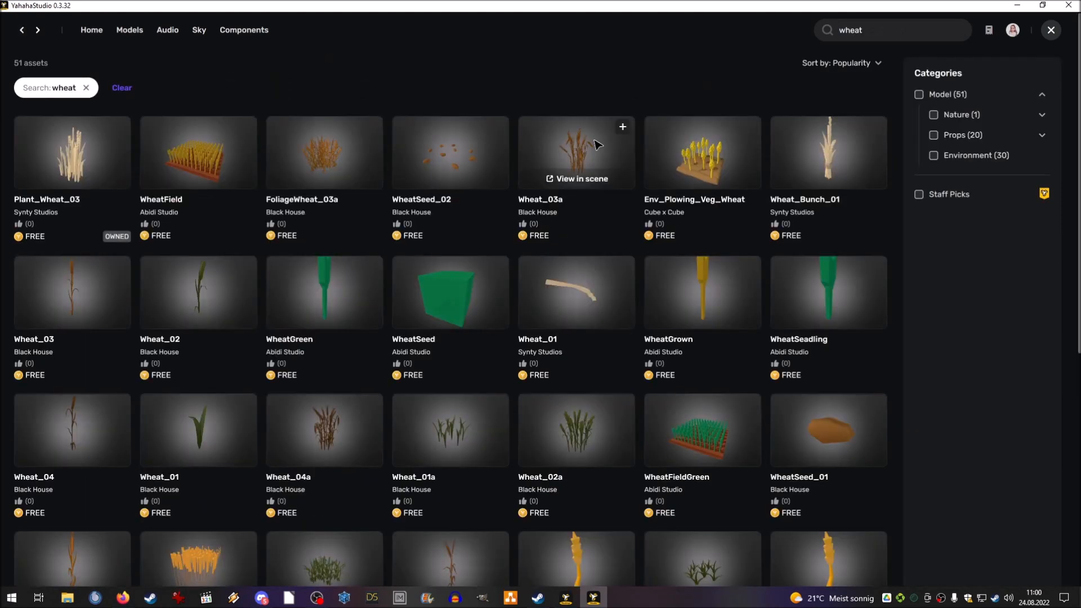
left_click(710, 153)
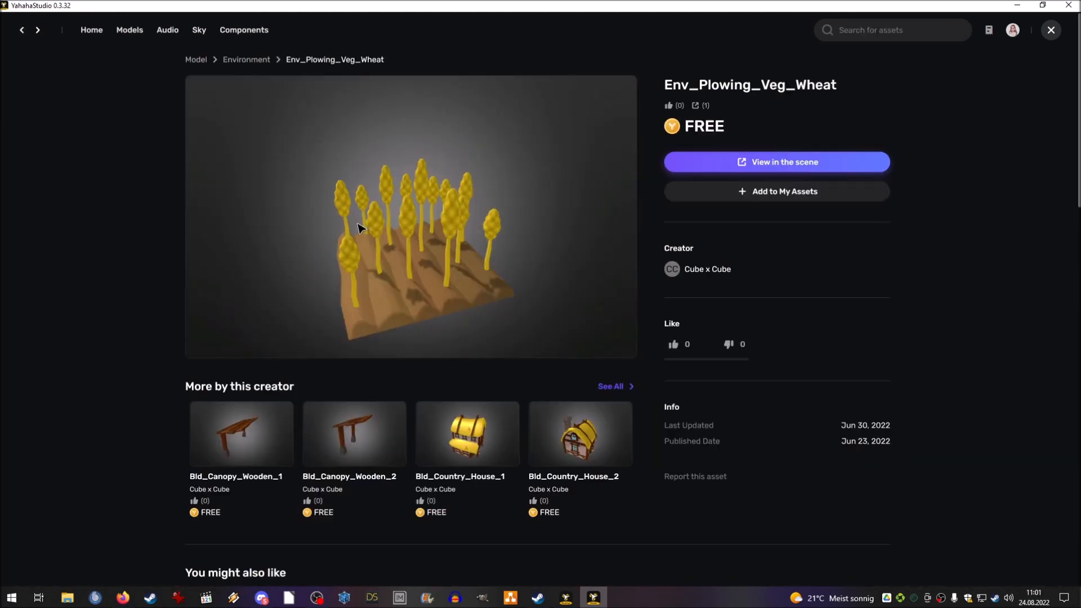
left_click(23, 30)
- Add the Plant_Wheat_03 model to the scene, then resize and position it on the fenced dirt field
left_click(83, 159)
left_click(777, 161)
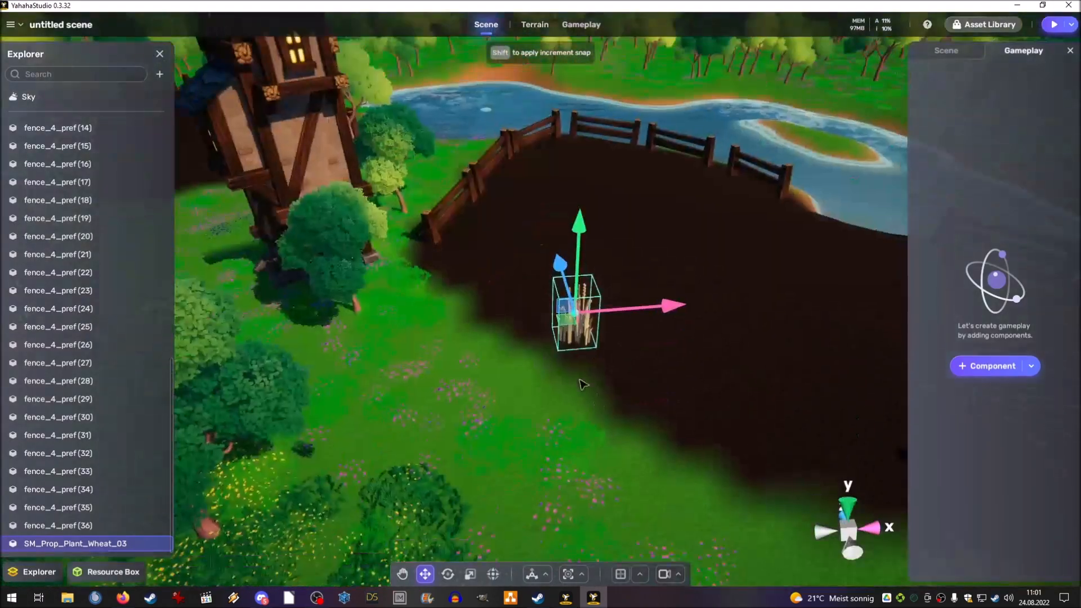
left_click_drag(579, 225, 565, 186)
key("r")
mouse_move(560, 273)
left_mouse_down()
mouse_move(639, 288)
mouse_move(540, 282)
left_mouse_up()
key("w")
left_click_drag(564, 237, 588, 250)
key("w")
right_click_drag(588, 250, 872, 165)
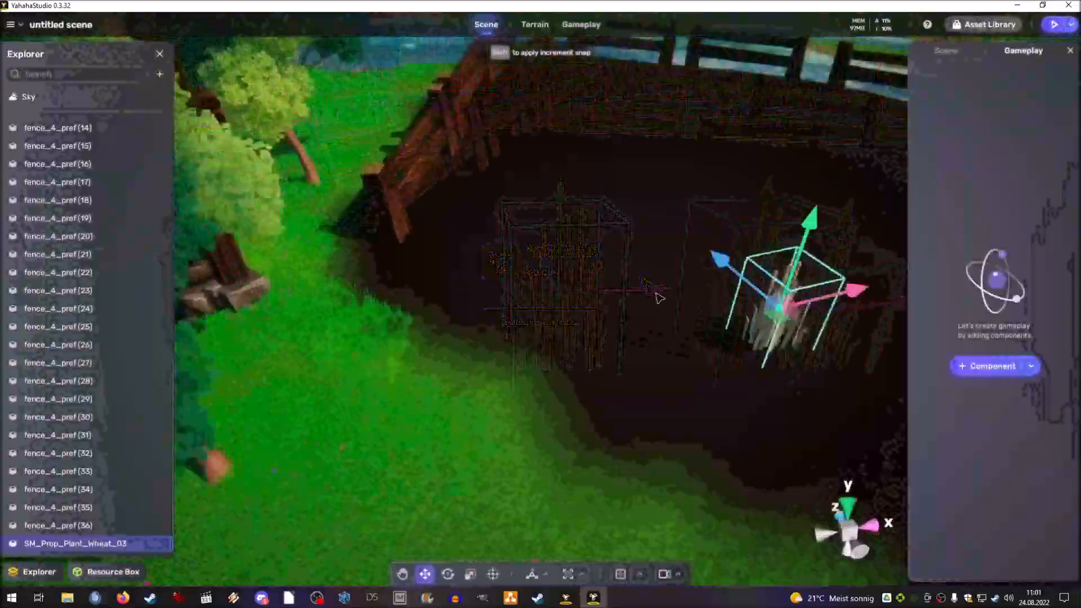
right_click_drag(656, 293, 663, 330)
key("s")
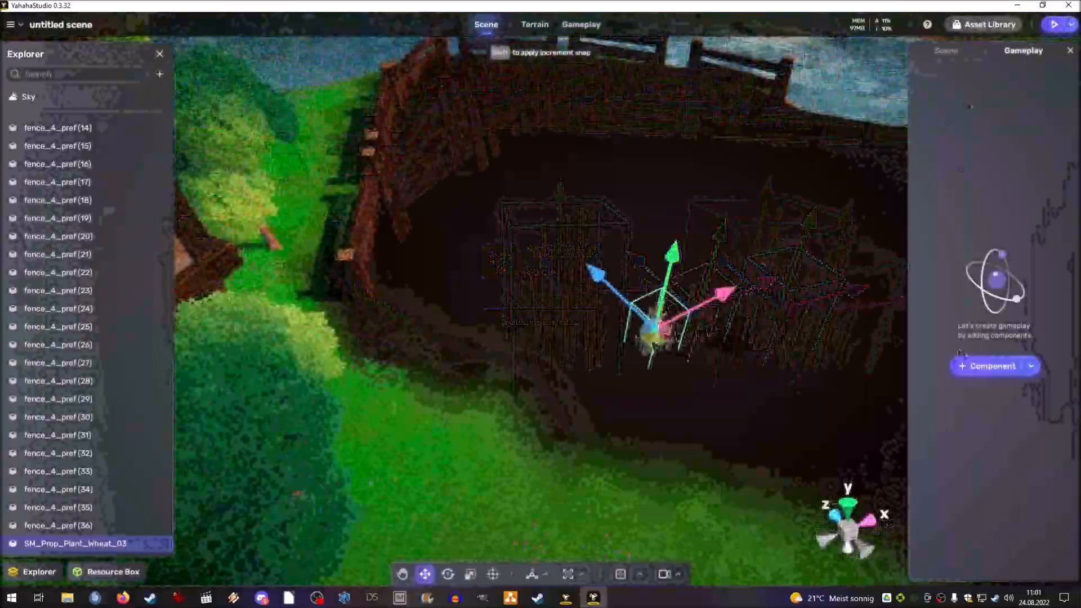
- Duplicate the wheat plant repeatedly and arrange the copies in two short rows on the dirt field
key("ctrl+d")
key("ctrl+d")
left_click_drag(554, 332, 519, 305)
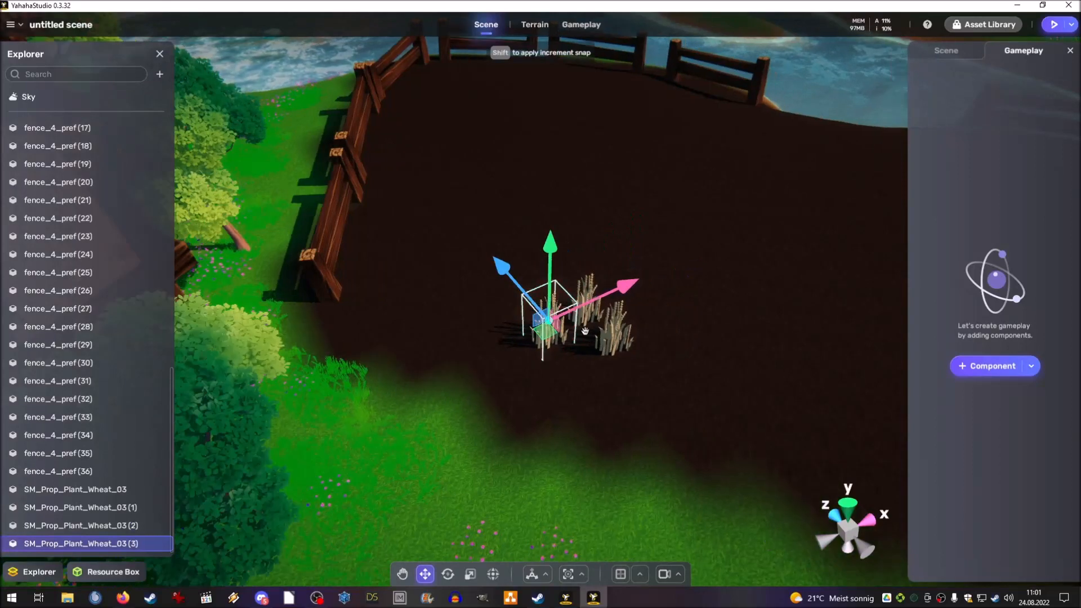
key("ctrl+d")
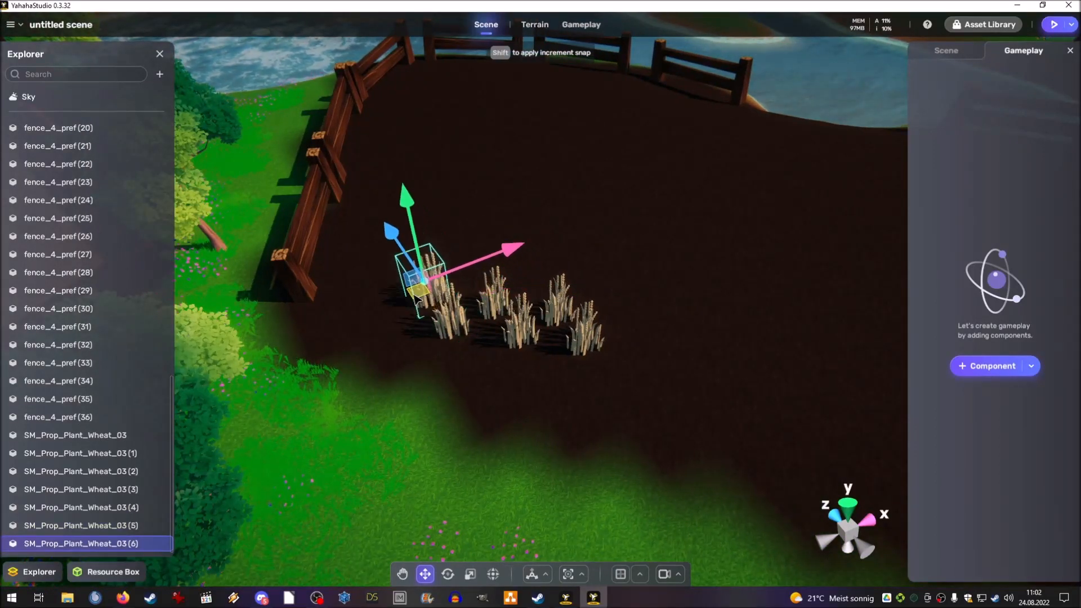
- Select the eight wheat plants and duplicate the group twice, placing the copies beside the first rows
left_click(118, 418, "shift")
key("ctrl+d")
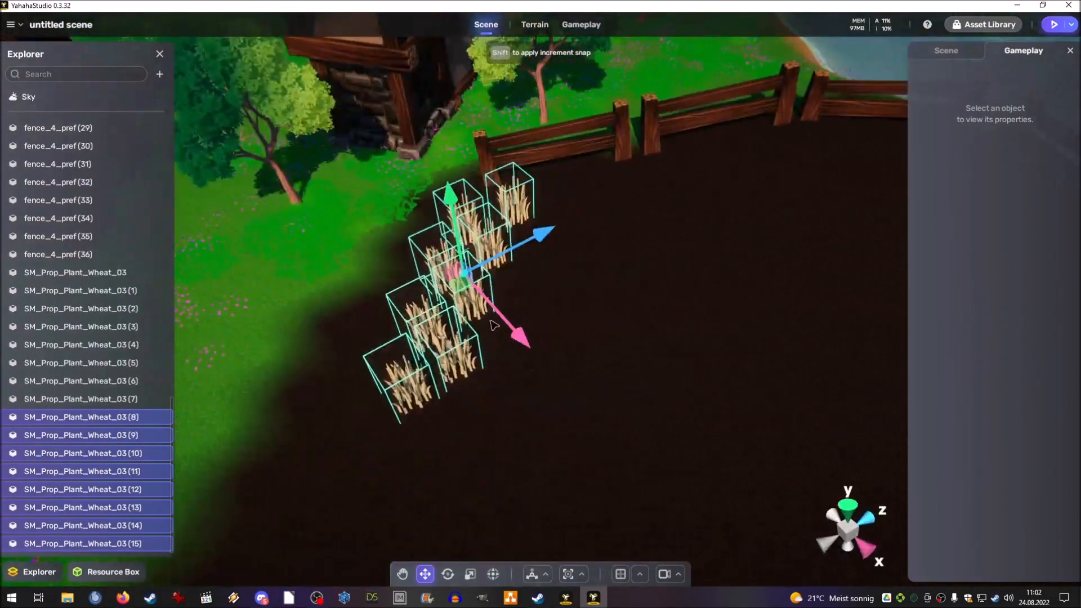
left_click_drag(610, 307, 581, 312)
scroll(787, 327, "down", 3)
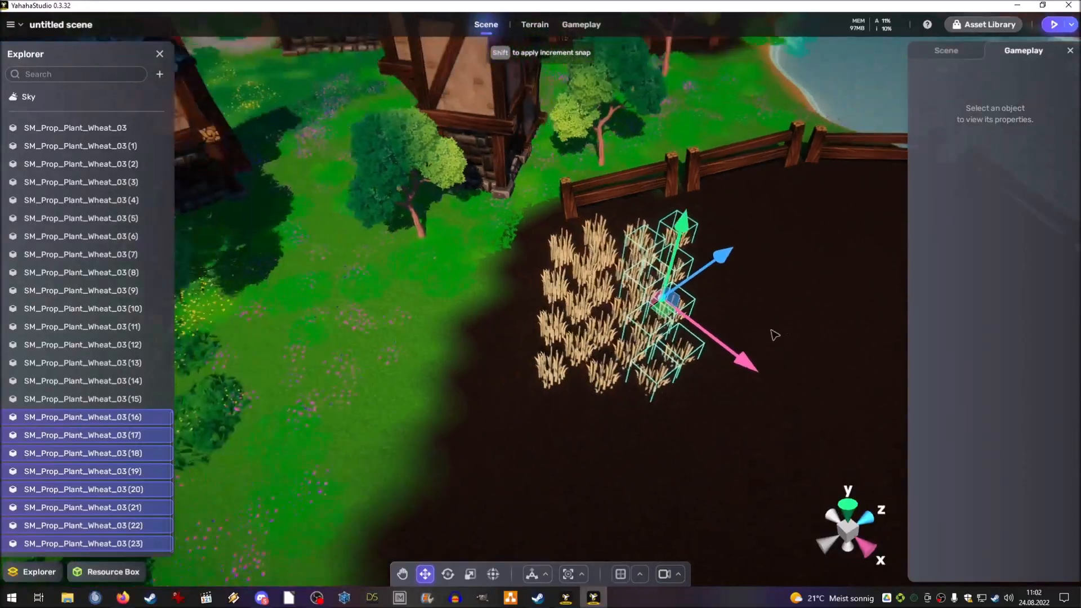
- Select all 24 wheat plants and duplicate the block along the dirt field
left_click(113, 129)
scroll(113, 282, "down", 3)
left_click(113, 543, "shift")
right_click_drag(360, 467, 464, 447)
key("ctrl+d")
key("ctrl+d")
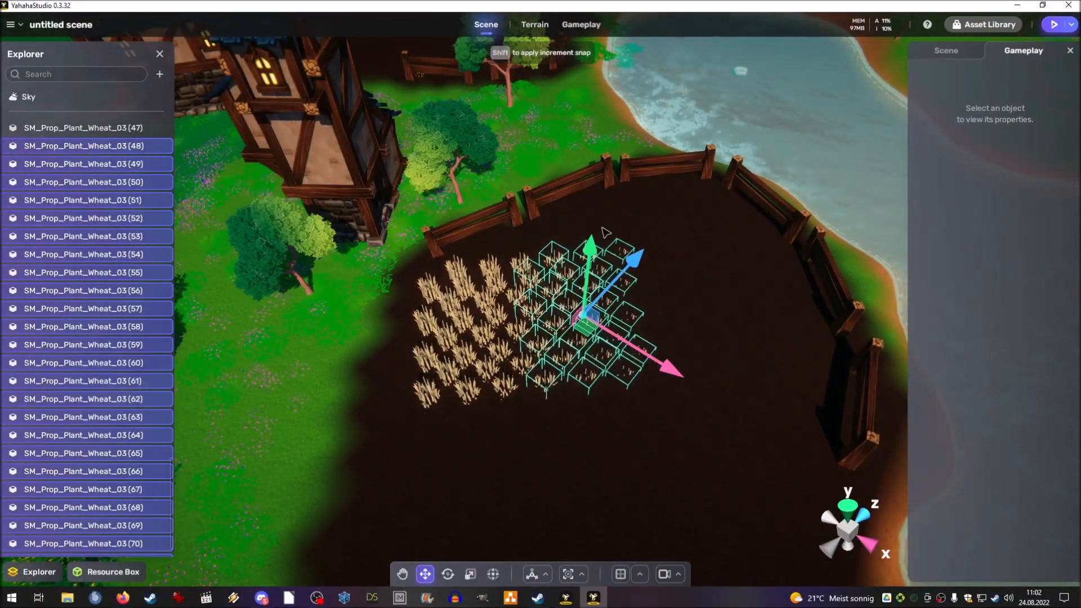
- Align the second wheat block with the first, then duplicate it and place the copy at the block's far end near the fence
right_click_drag(608, 184, 605, 282)
key("e")
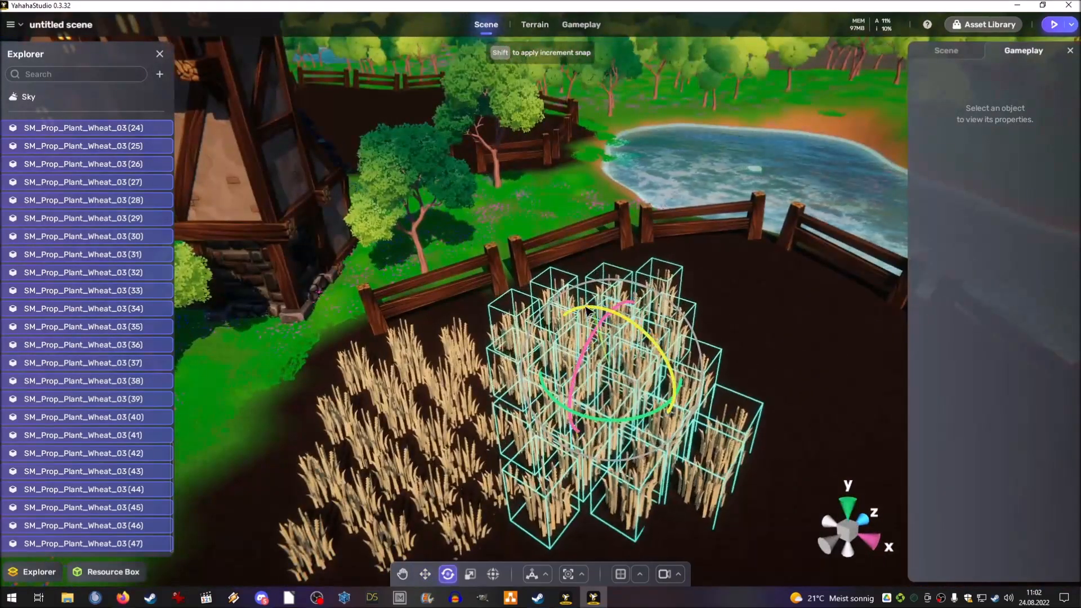
key("w")
key("e")
key("w")
scroll(759, 379, "down", 3)
right_click_drag(758, 379, 554, 298)
key("ctrl+d")
left_click_drag(554, 298, 712, 290)
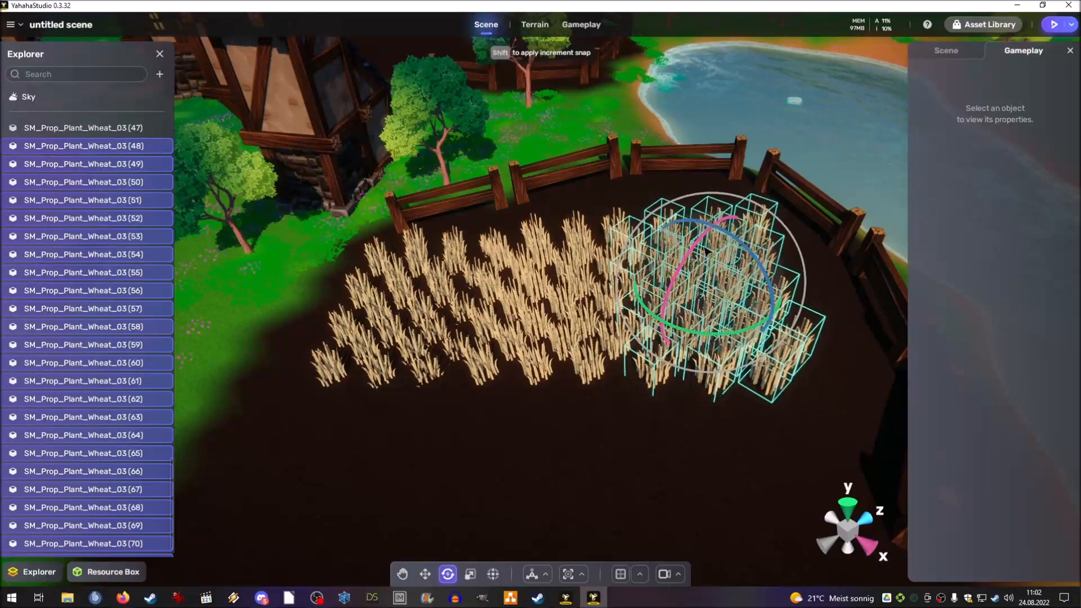
right_click_drag(700, 254, 577, 316)
- Select all three wheat blocks together and place duplicates of them across the rest of the dirt field
scroll(577, 316, "down", 3)
left_click_drag(434, 318, 839, 141)
right_click_drag(577, 421, 590, 377)
scroll(589, 378, "down", 3)
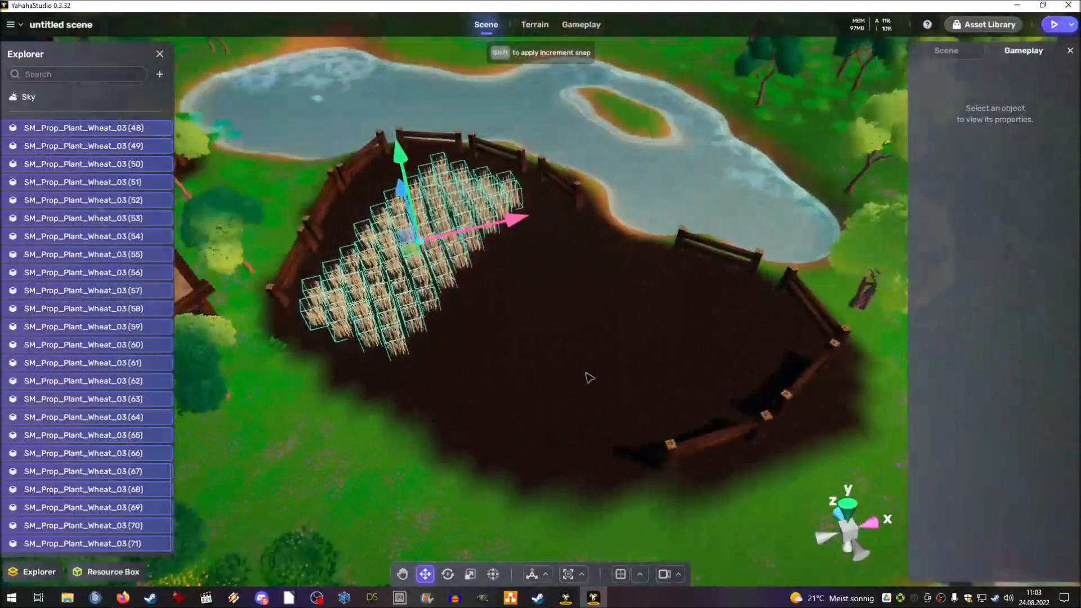
scroll(675, 348, "up", 3)
right_click_drag(675, 348, 627, 320)
left_click_drag(627, 320, 688, 323)
right_click_drag(688, 323, 636, 293)
- Select the middle strip of wheat, place a duplicate of it in the other fenced dirt field and adjust its orientation
left_click_drag(658, 193, 527, 397)
right_click_drag(691, 271, 573, 220)
scroll(573, 221, "down", 5)
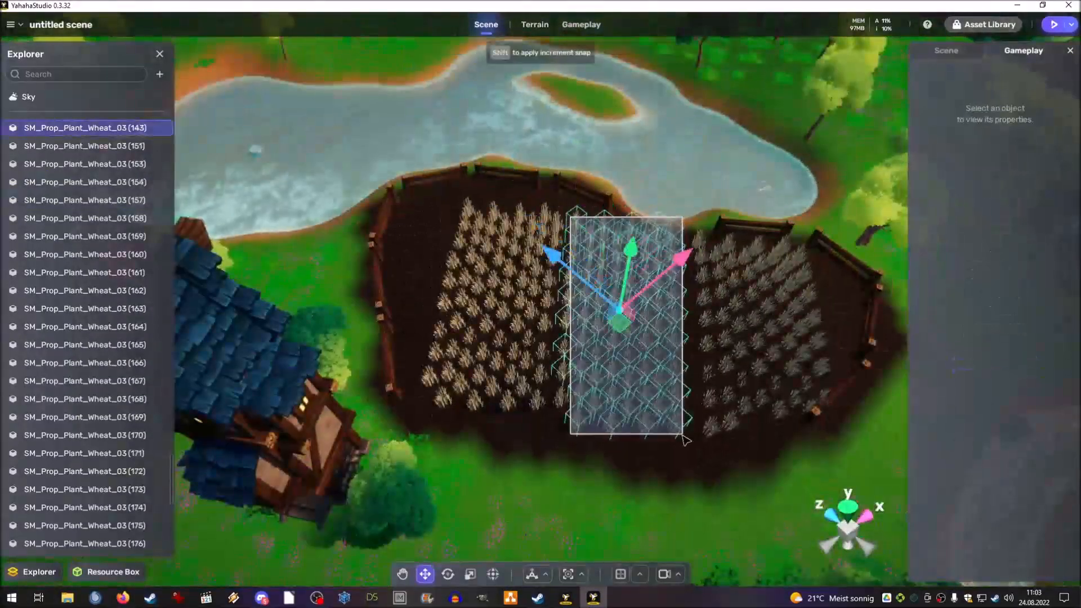
left_click_drag(683, 436, 683, 436)
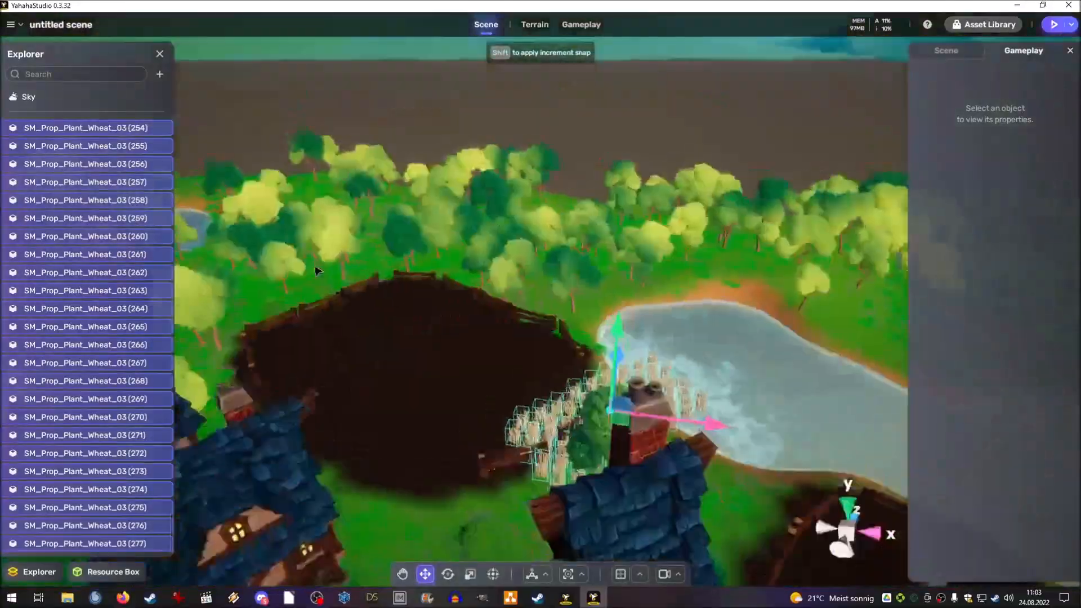
right_click_drag(317, 270, 363, 351)
left_click_drag(552, 249, 507, 209)
right_click_drag(507, 305, 586, 360)
scroll(481, 193, "up", 3)
key("e")
key("w")
key("e")
- Select the surplus wheat plants in the other dirt field and delete them
left_click(586, 361)
left_click_drag(430, 205, 377, 299)
key("Delete")
key("Delete")
right_click_drag(634, 411, 386, 374)
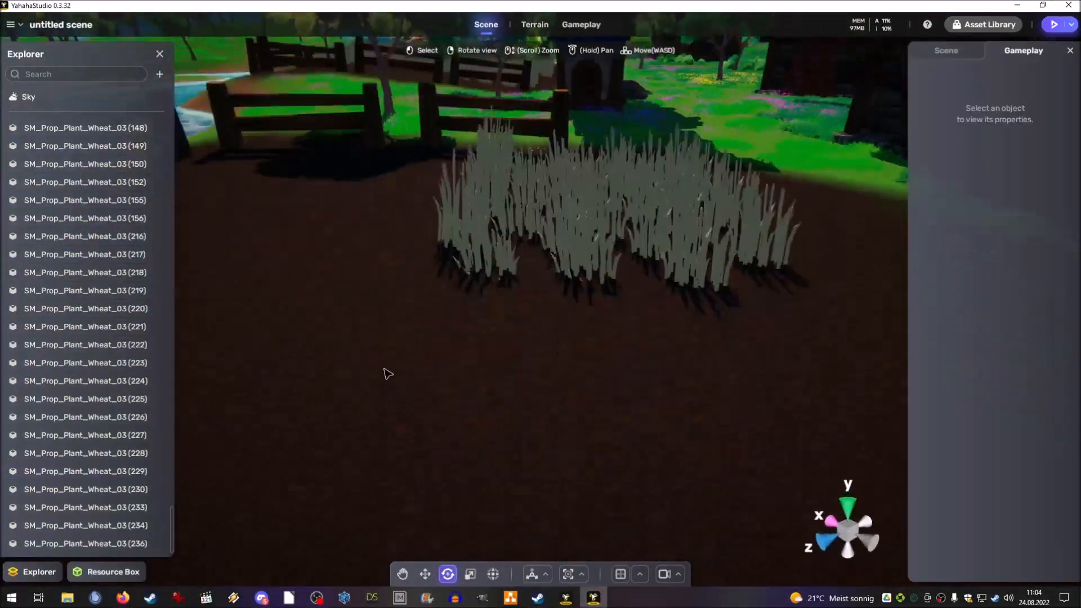
key("w")
left_click(451, 372)
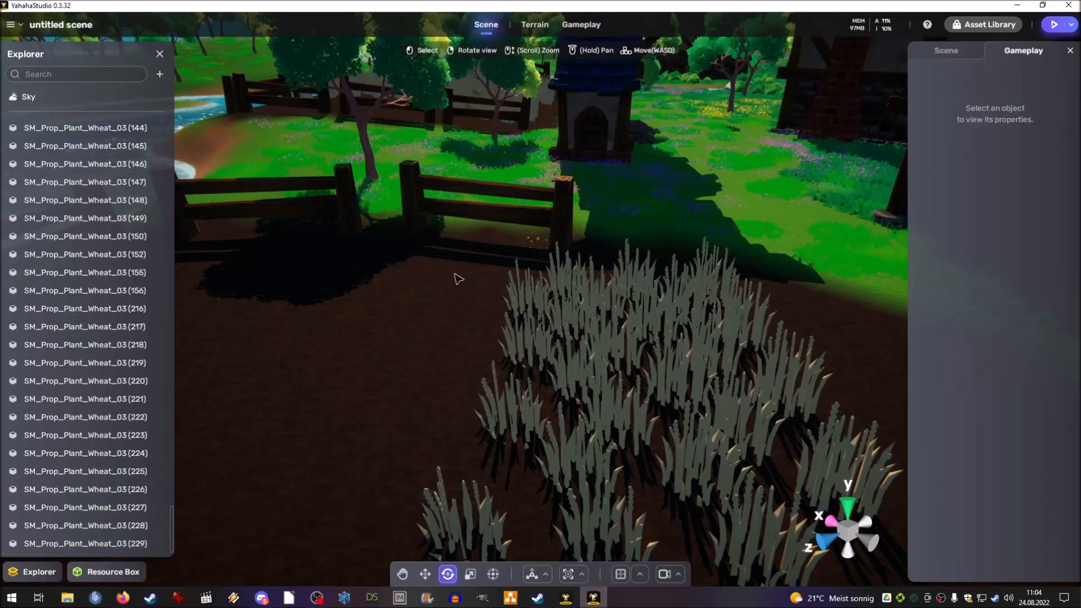
- Select the remaining wheat block in the second field, duplicate it and place the copy directly beside the original
scroll(459, 278, "down", 3)
left_click_drag(459, 279, 724, 449)
key("ctrl+d")
key("w")
right_click_drag(665, 316, 636, 382)
left_click_drag(482, 326, 496, 319)
right_click_drag(496, 319, 491, 321)
key("a")
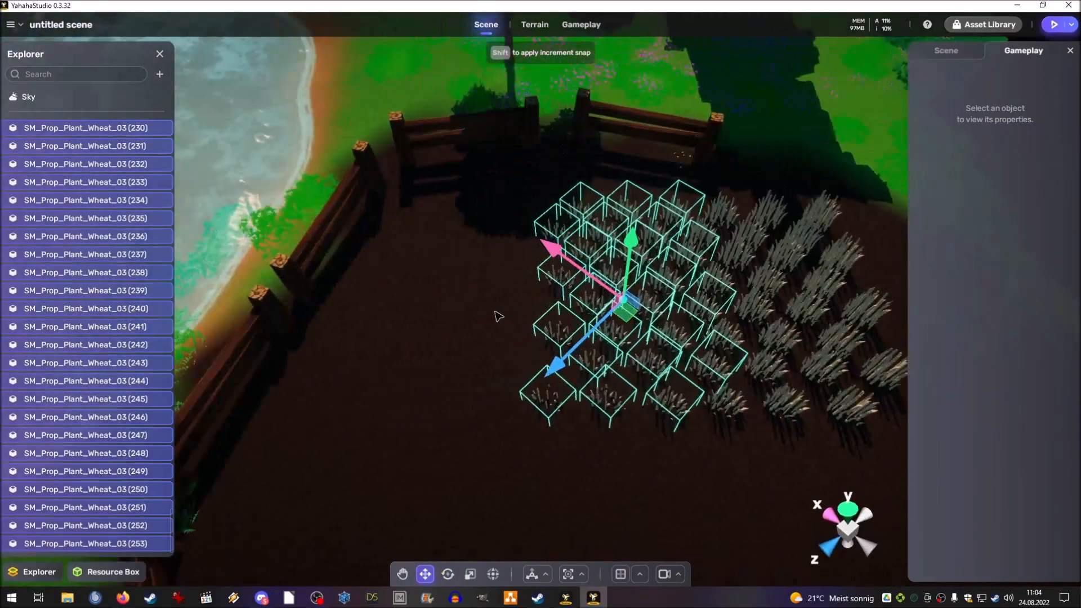
- Duplicate the enlarged wheat planting in the second field and place the copy beside it to widen the rows
scroll(422, 208, "down", 2)
right_click_drag(777, 441, 591, 316)
key("e")
right_click_drag(704, 332, 631, 278)
key("w")
key("ctrl+d")
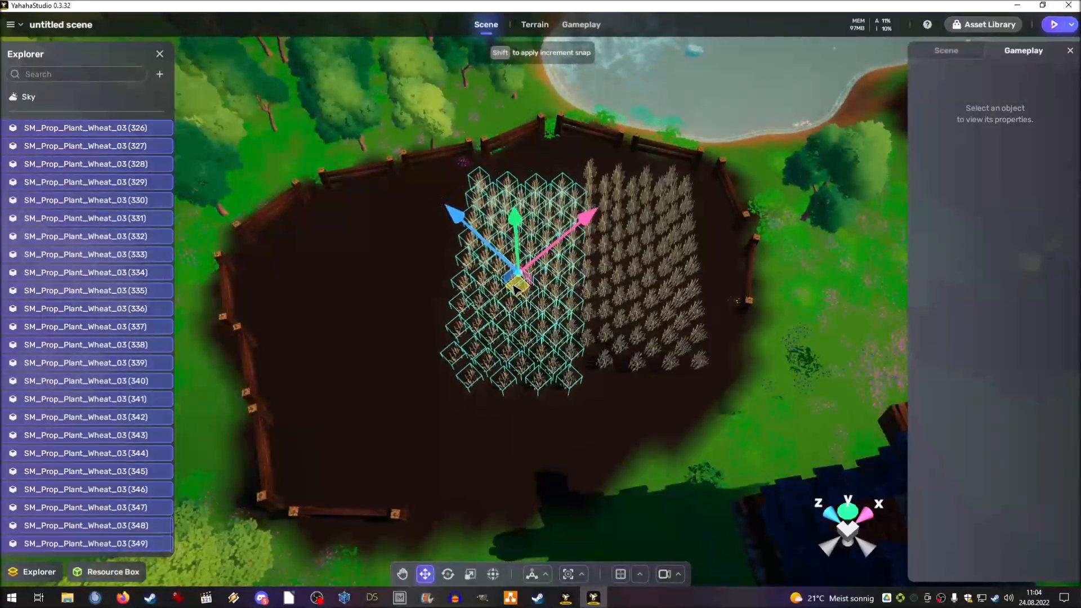
- Duplicate the wheat strip again and move and rotate the copies to fill the empty part of the second field
left_click_drag(401, 283, 461, 428)
key("ctrl+d")
key("e")
left_click_drag(454, 492, 463, 494)
key("w")
left_click_drag(456, 429, 446, 437)
right_click_drag(446, 437, 586, 325)
key("e")
left_click_drag(587, 326, 623, 261)
key("w")
key("e")
right_click_drag(636, 284, 357, 290)
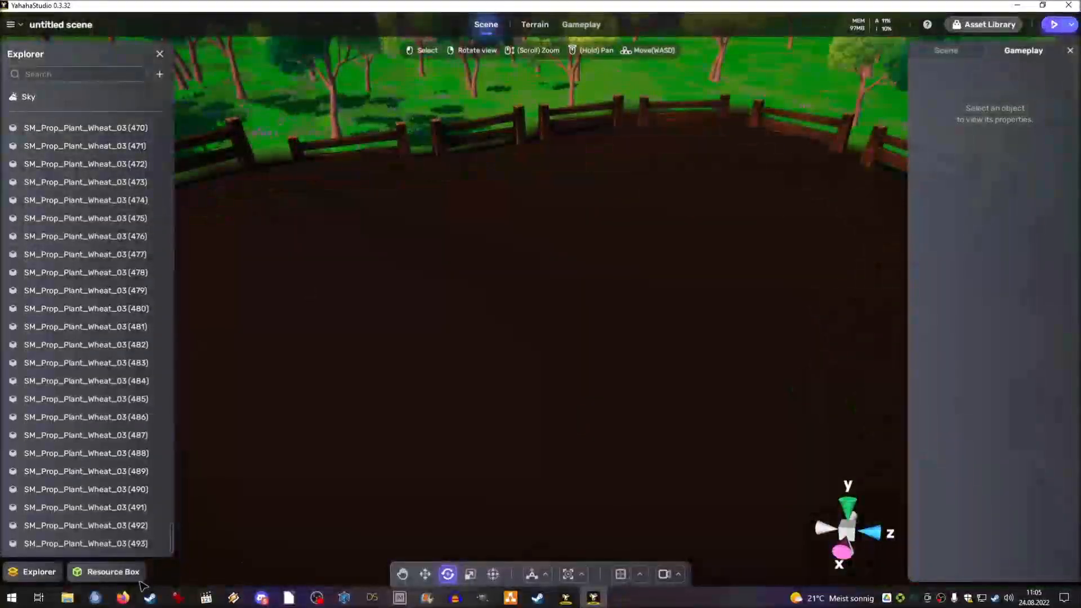
- Search the model assets for "tree" and place the apricot tree on the empty fenced dirt field
left_click(105, 572)
left_click(454, 419)
type("tree")
left_click_drag(431, 453, 502, 374)
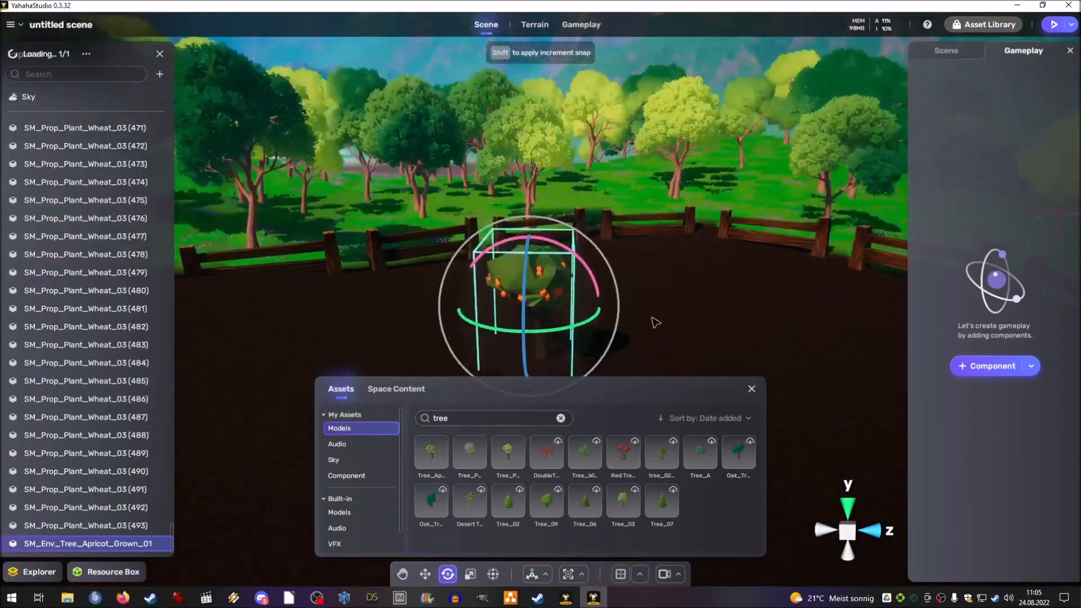
key("r")
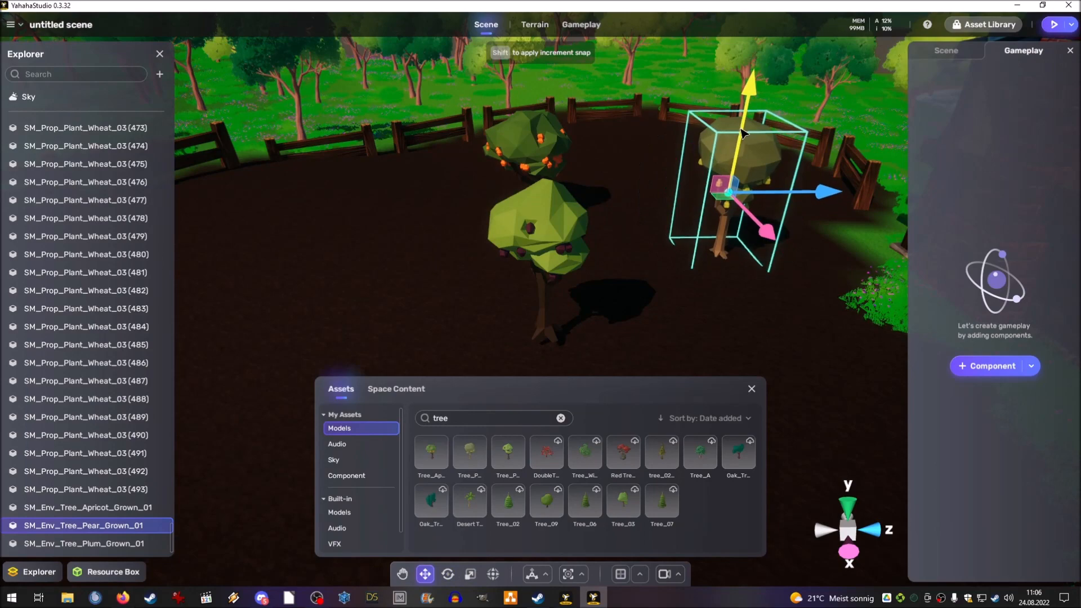
- Select the apricot, plum and pear trees together and place duplicates of them in another part of the field
right_click_drag(537, 206, 532, 211)
right_click_drag(502, 131, 524, 229)
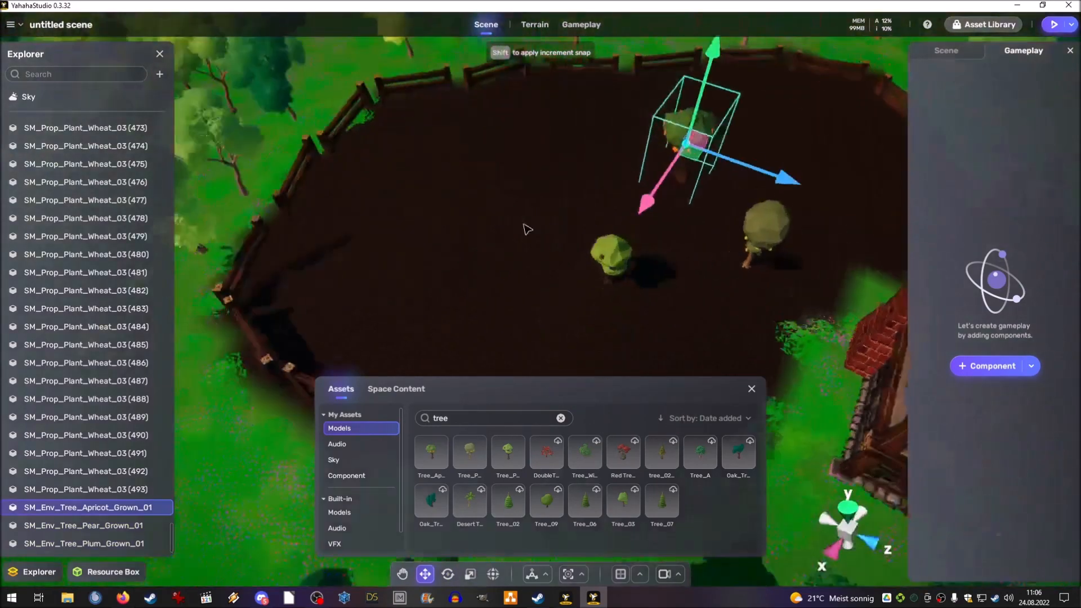
left_click(608, 256, "shift")
left_click(757, 234, "shift")
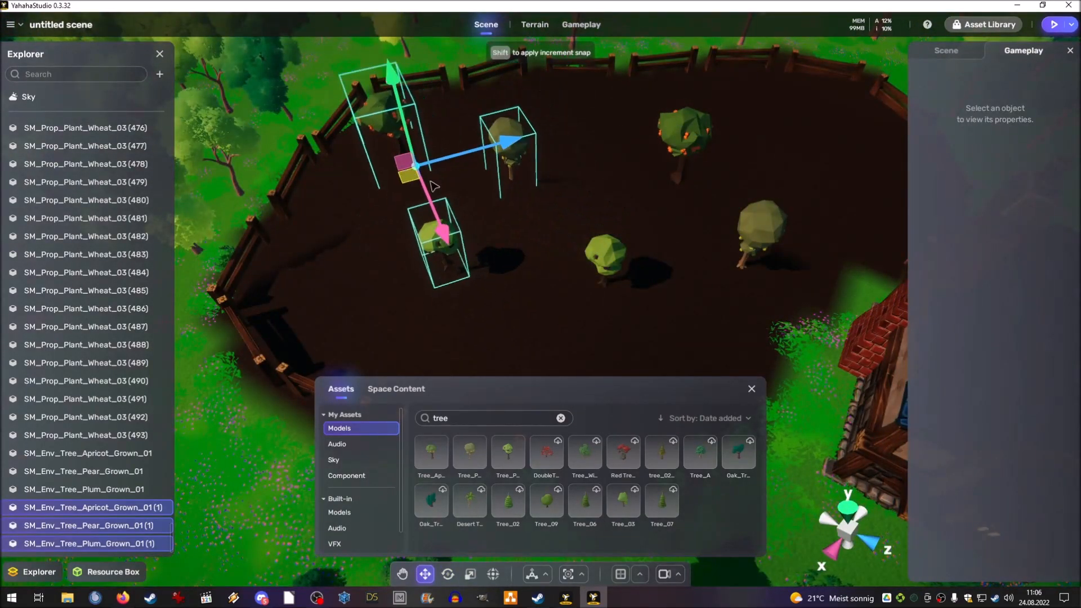
- Duplicate the selected apricot, pear and plum trees and place the copies near the fence at the far end of the field
right_click_drag(591, 155, 664, 229)
key("ctrl+d")
left_click_drag(696, 157, 662, 234)
key("e")
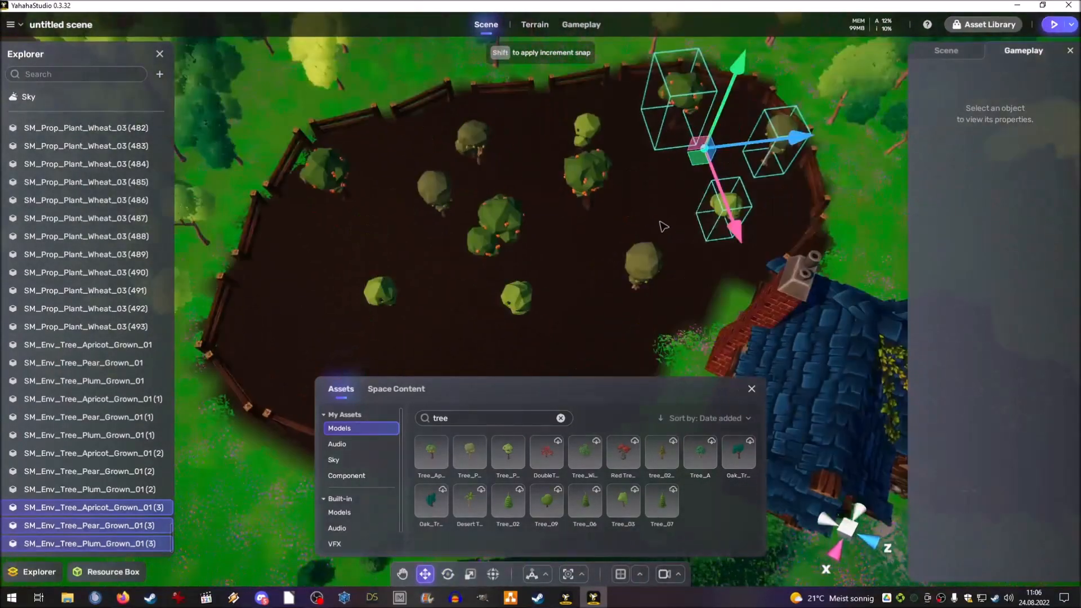
right_click_drag(628, 320, 667, 262)
- Duplicate the three fruit trees again and place the copies in the remaining empty part of the orchard field
right_click_drag(614, 185, 582, 222)
key("ctrl+d")
key("e")
left_click_drag(561, 246, 479, 286)
right_click_drag(479, 286, 493, 178)
- Select single plum and pear trees among the first copies and adjust their heights so the trunks meet the ground
left_click(544, 169)
left_click(430, 105)
left_click(533, 163)
left_click(492, 177)
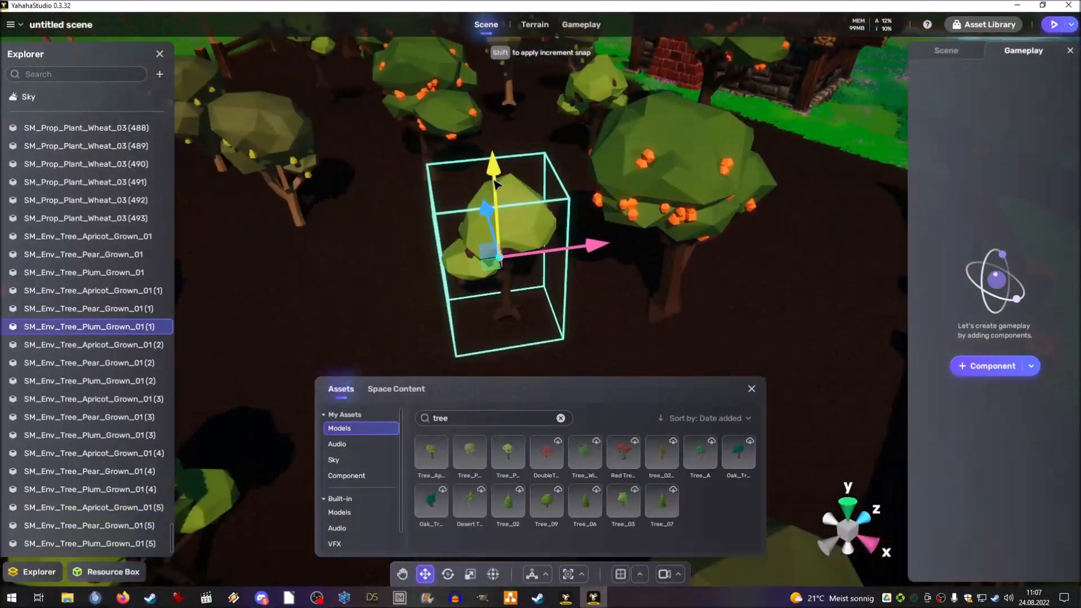
right_click_drag(488, 218, 434, 208)
left_click(435, 207)
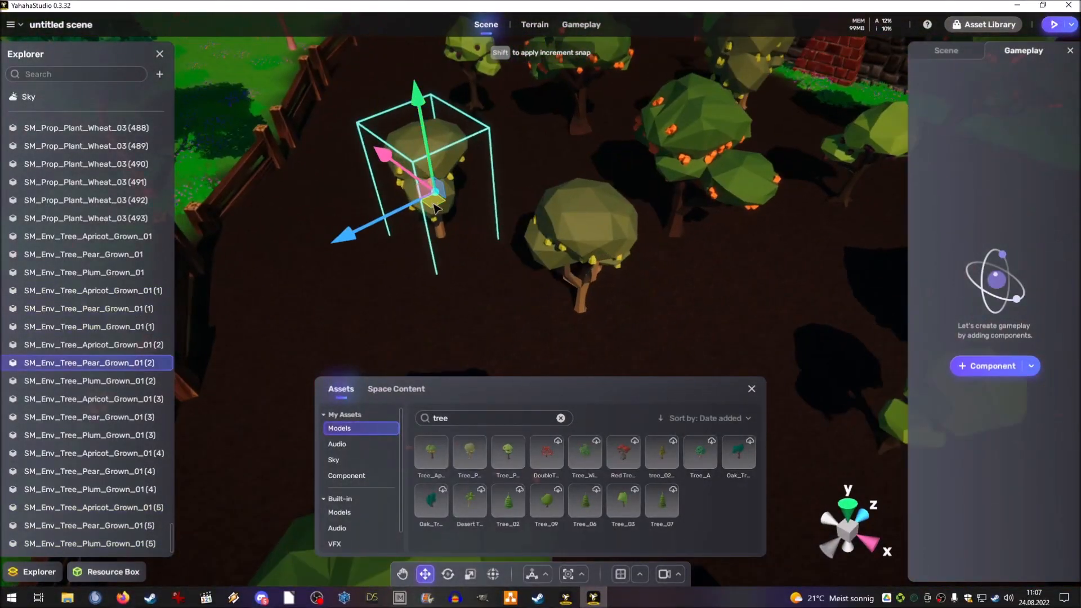
left_click(423, 161)
right_click_drag(364, 161, 609, 119)
left_click(530, 136)
left_click(636, 193)
left_click(609, 119)
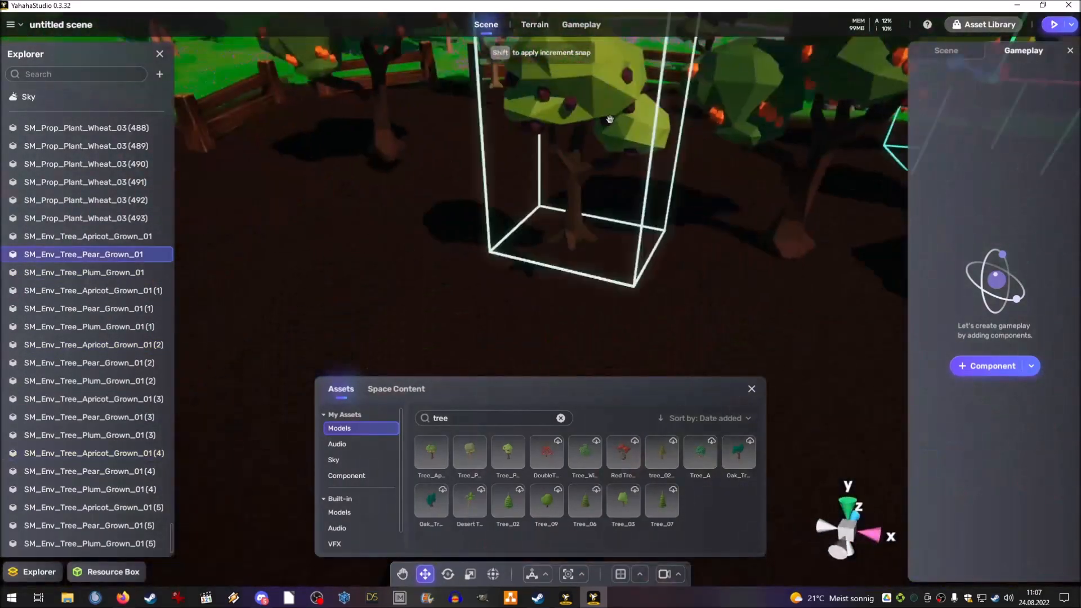
- Adjust the heights of the remaining orchard trees, including the plum and pear copies near the house
left_click(463, 214)
right_click_drag(503, 223, 513, 145)
left_click(514, 146)
right_click_drag(518, 197, 507, 226)
left_click(507, 226)
right_click_drag(512, 271, 547, 231)
left_click(547, 231)
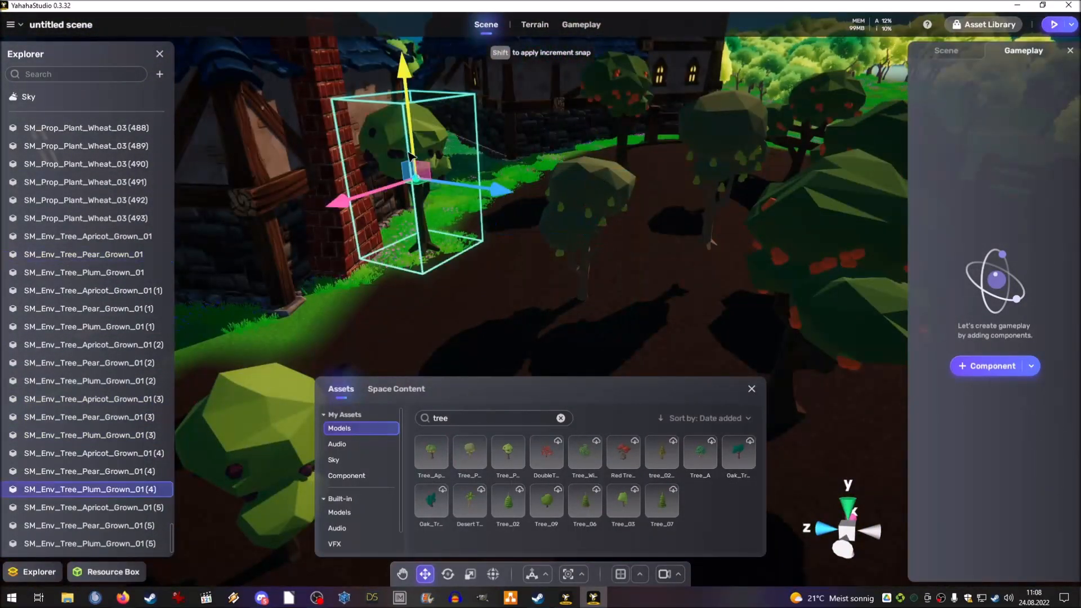
left_click(560, 214)
right_click_drag(420, 209, 695, 124)
left_click(695, 124)
- Search the model assets for "greene" and "grass"
right_click_drag(684, 175, 643, 293)
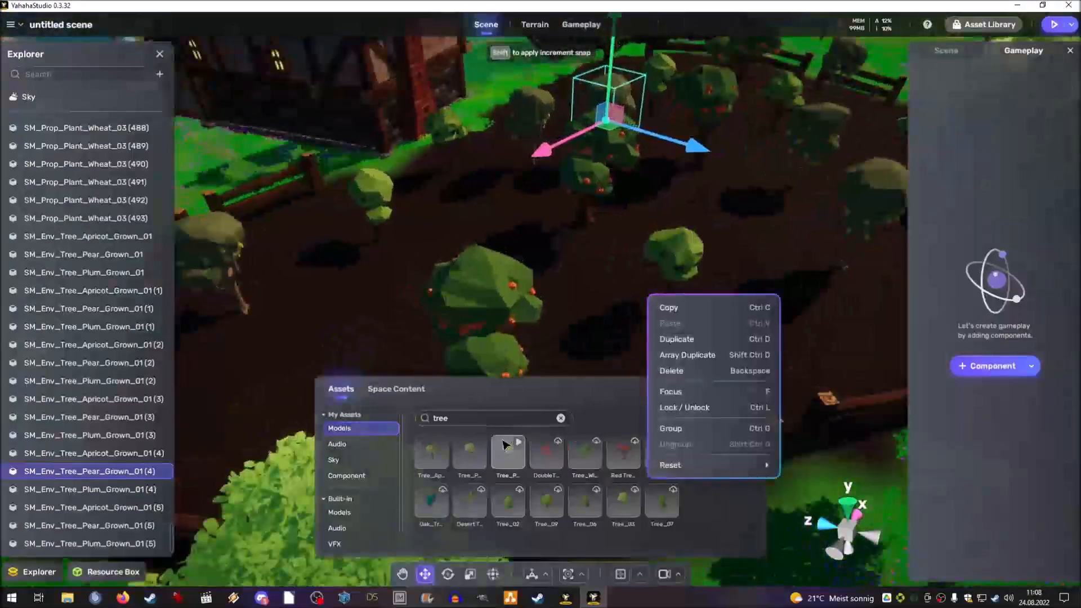
double_click(537, 423)
type("greene")
scroll(700, 271, "up", 3)
left_click(560, 418)
type("grass")
left_click(533, 340)
scroll(533, 340, "up", 5)
left_click(517, 456)
scroll(533, 271, "down", 2)
key("Delete")
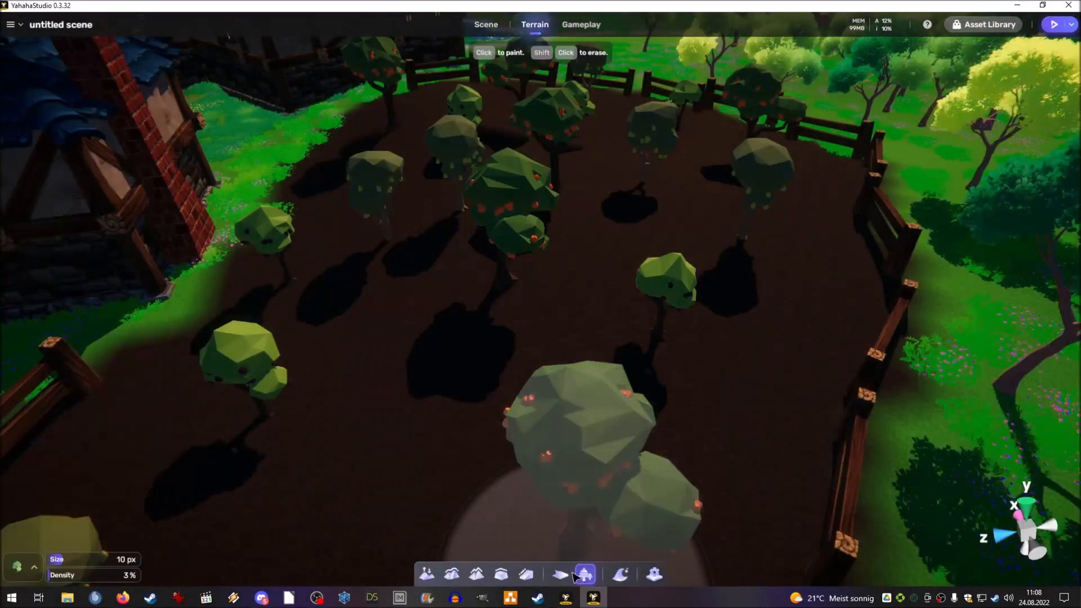
- Paint bushes, grass clumps and white rocks across the orchard field with a 2 px foliage brush at 3% density
left_click(17, 566)
left_click(118, 413)
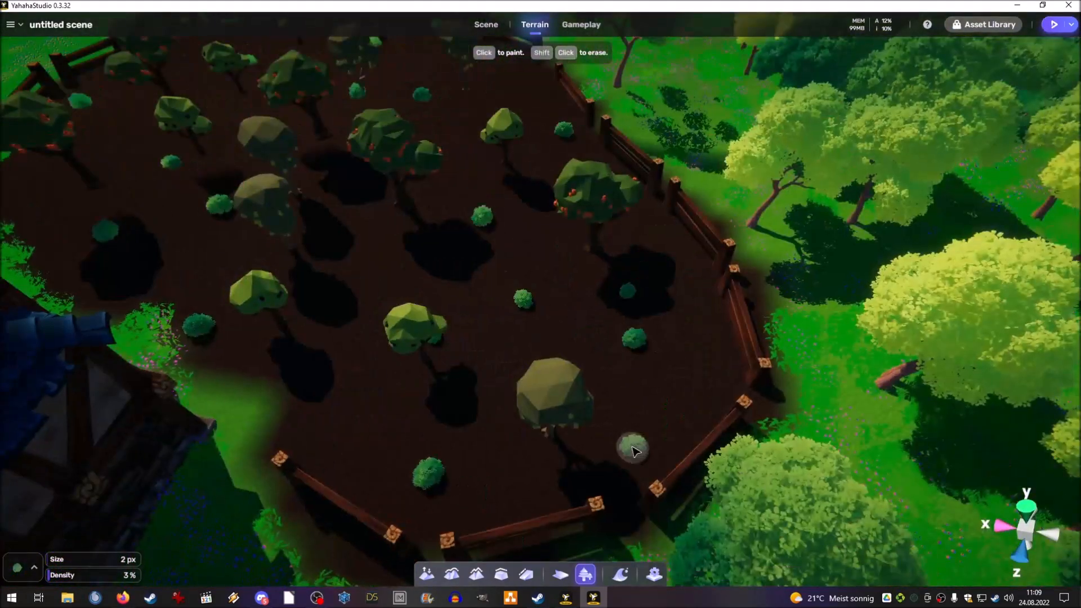
left_click(586, 575)
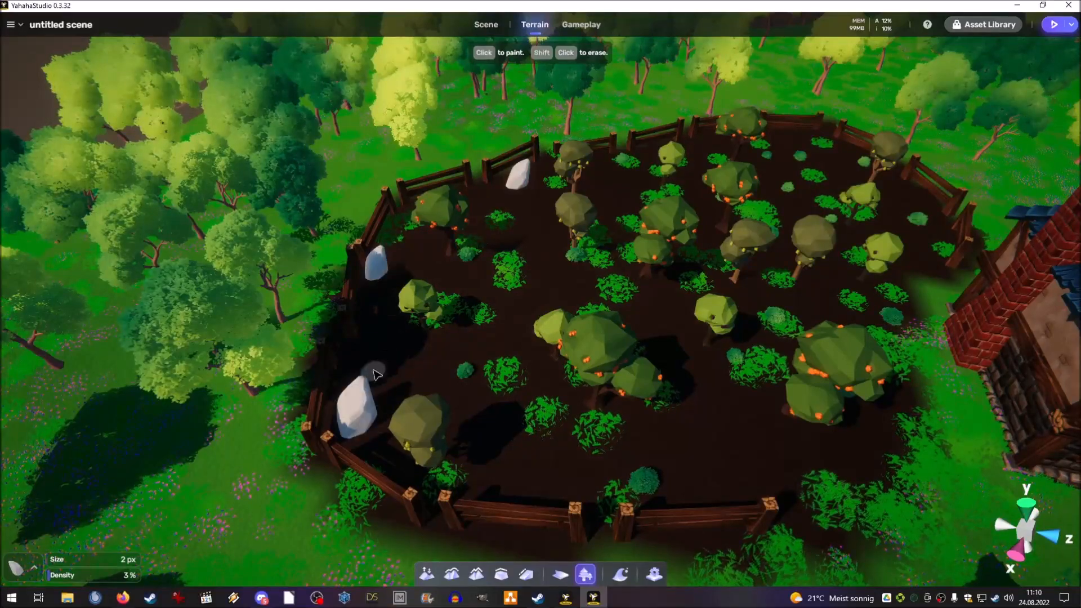
left_click_drag(376, 375, 609, 479)
- Examine the whole village from above and check the outer forest, lakes and path ends near the terrain edge
right_click_drag(608, 479, 664, 332)
scroll(733, 164, "down", 5)
right_click_drag(734, 164, 777, 166)
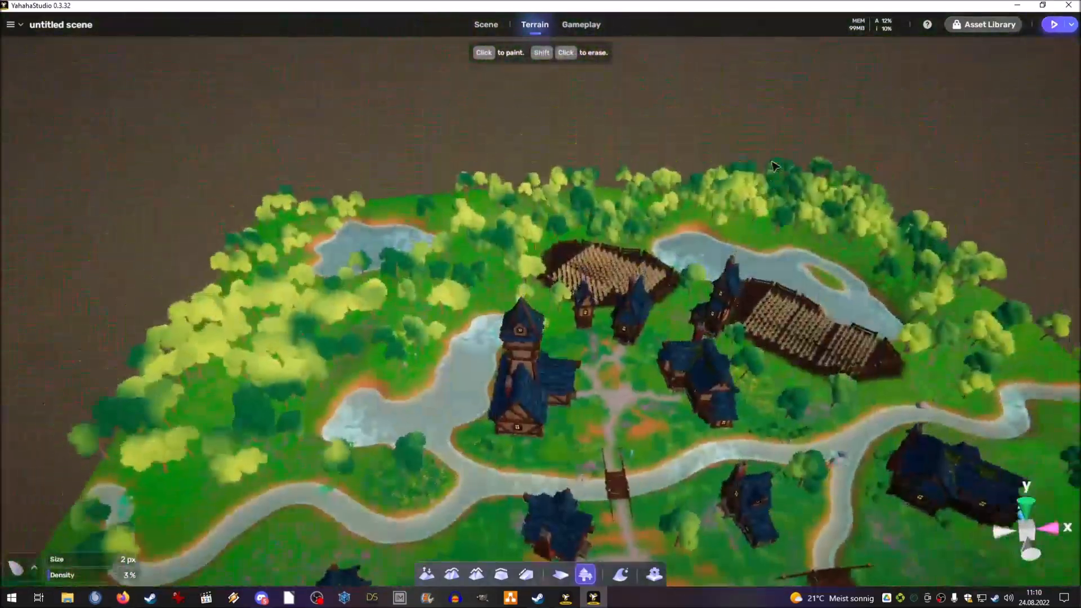
right_click_drag(393, 490, 837, 447)
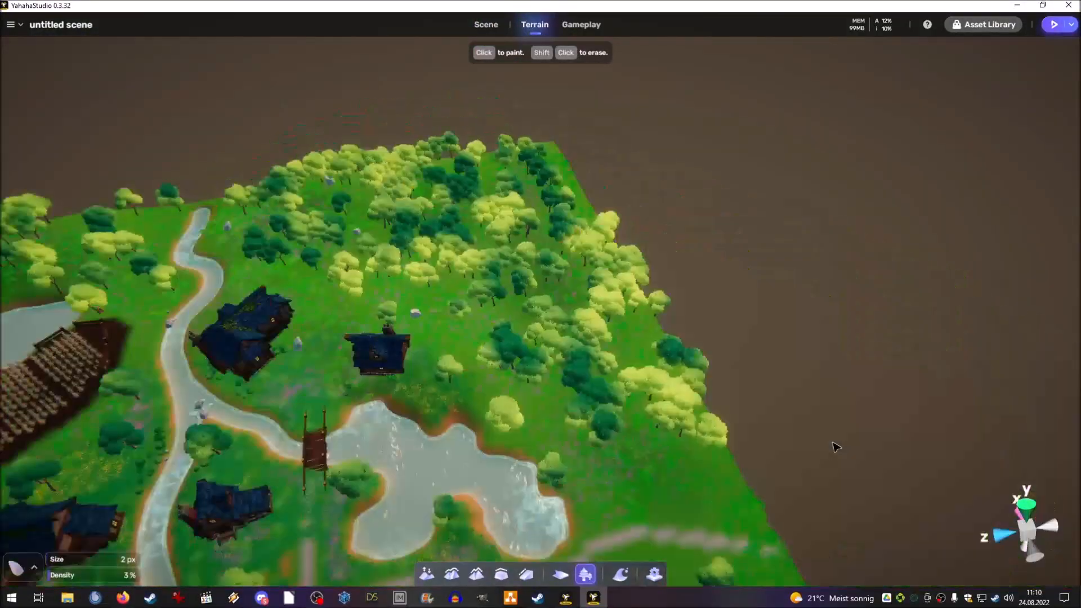
right_click_drag(397, 246, 624, 388)
scroll(717, 316, "up", 8)
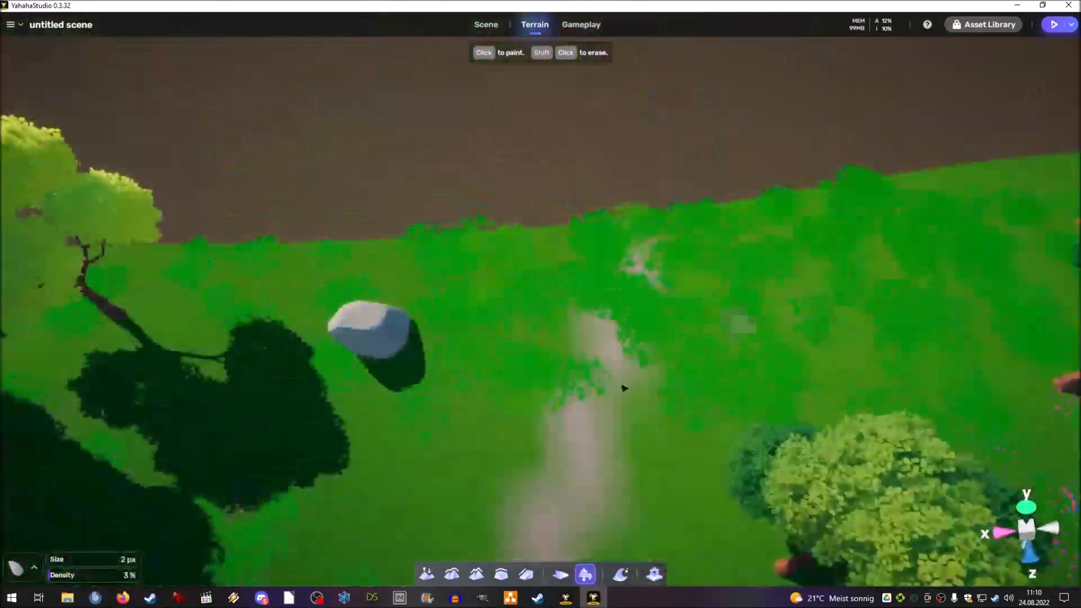
right_click_drag(631, 232, 434, 292)
key("w")
key("w")
key("s")
key("w")
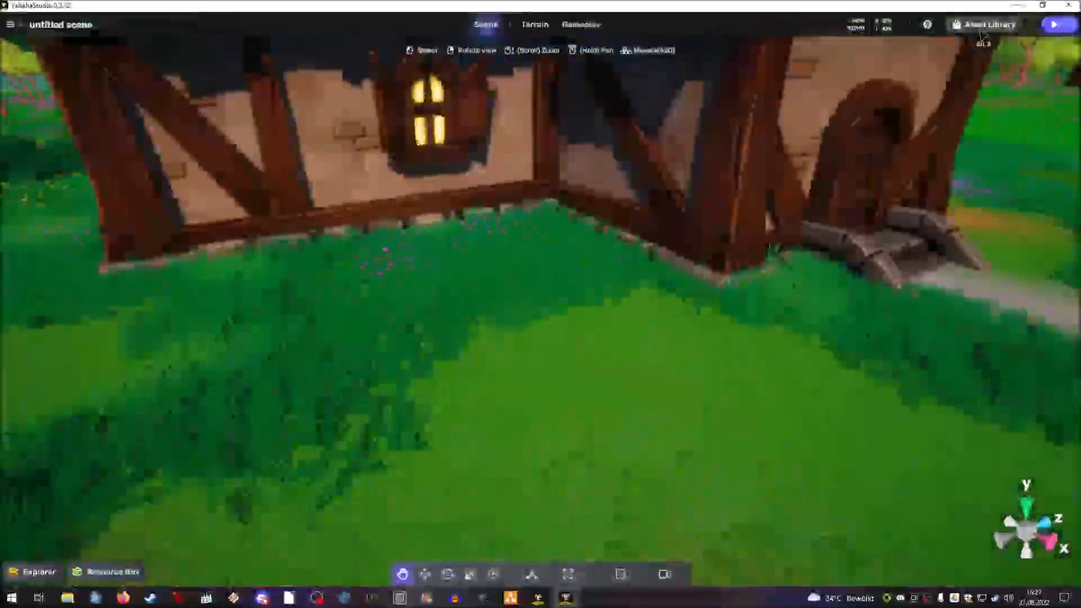
- Add the rigged fox from the asset library's Humanoids category to the owned assets and search that category for "animal"
left_click(985, 24)
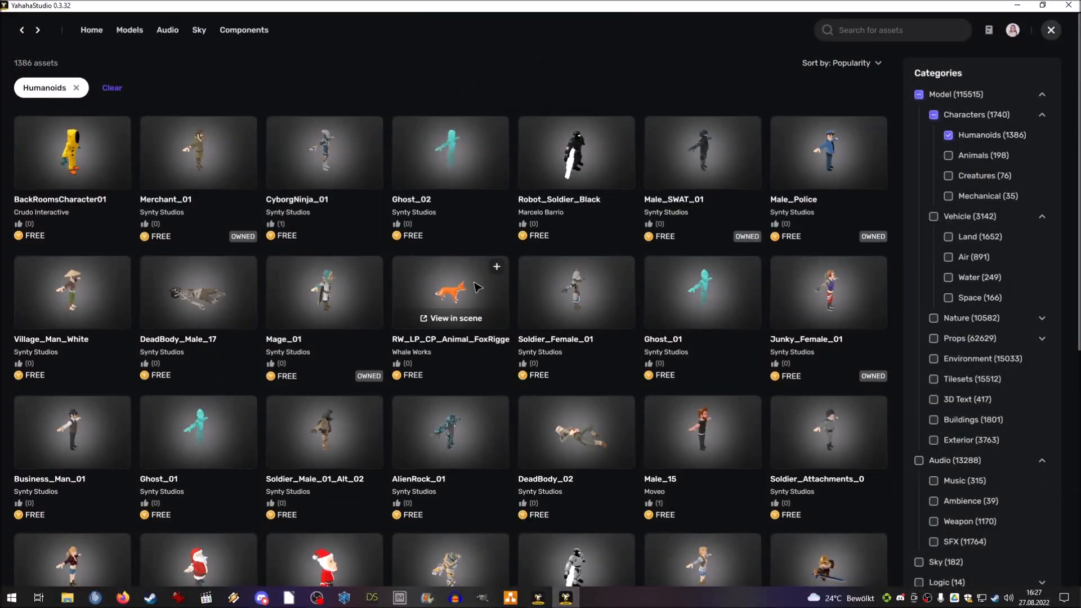
left_click(495, 272)
left_click(893, 29)
type("animal")
key("Return")
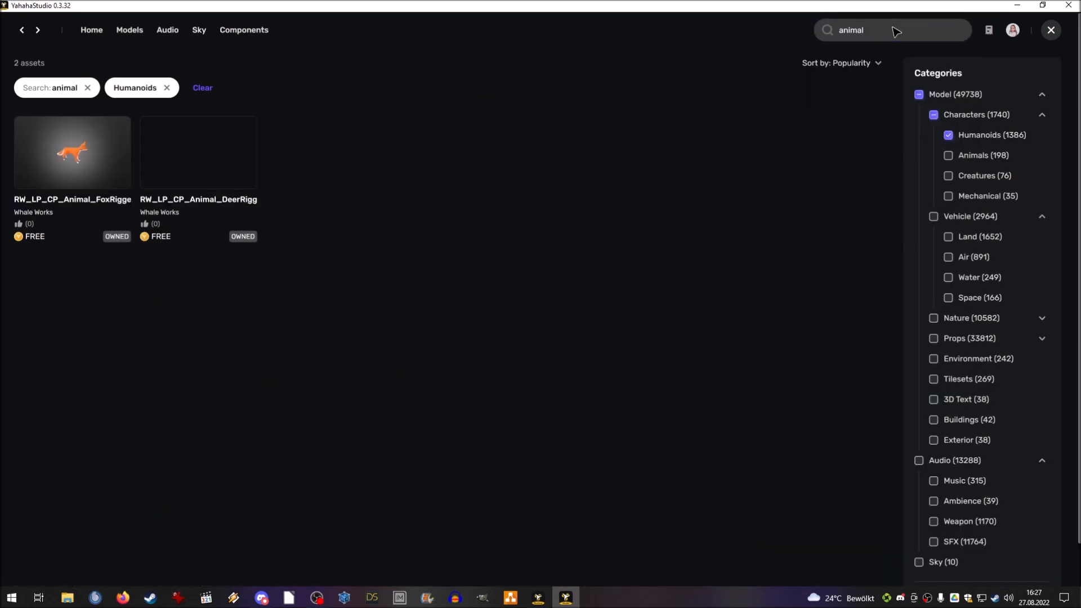
- Clear the search and browse the Animals category, then the Humanoids category
left_click(203, 87)
left_click(948, 155)
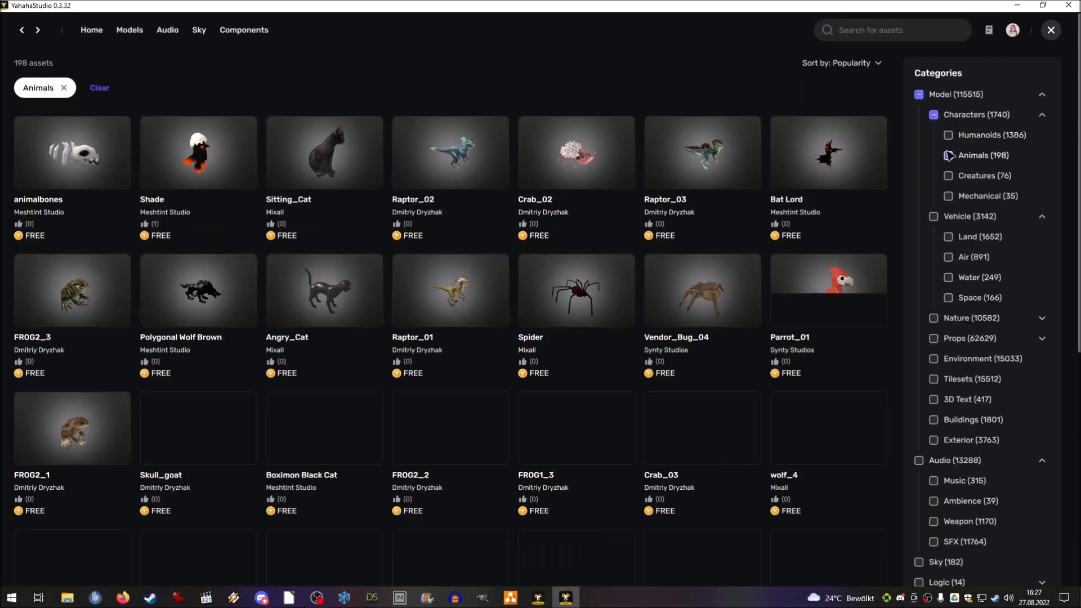
left_click(949, 135)
scroll(726, 290, "down", 5)
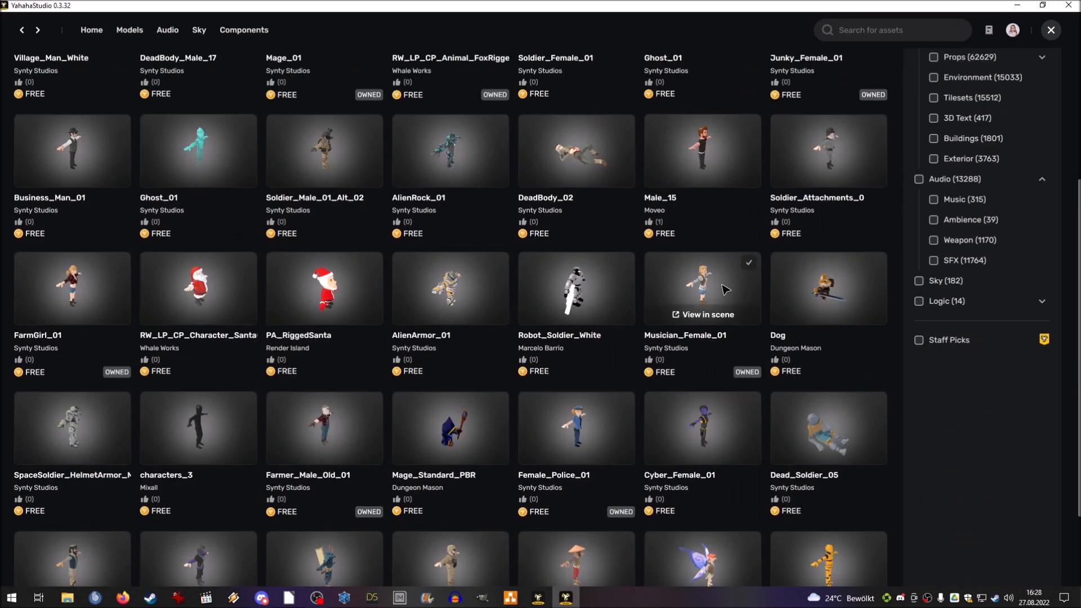
scroll(1017, 241, "up", 5)
- Search the humanoids for "medieval" and add Knight_01_Blue, Village_Woman_Black, Village_Woman_Brown and Soldier_02_Blue to the owned assets
left_click(896, 31)
type("medieval")
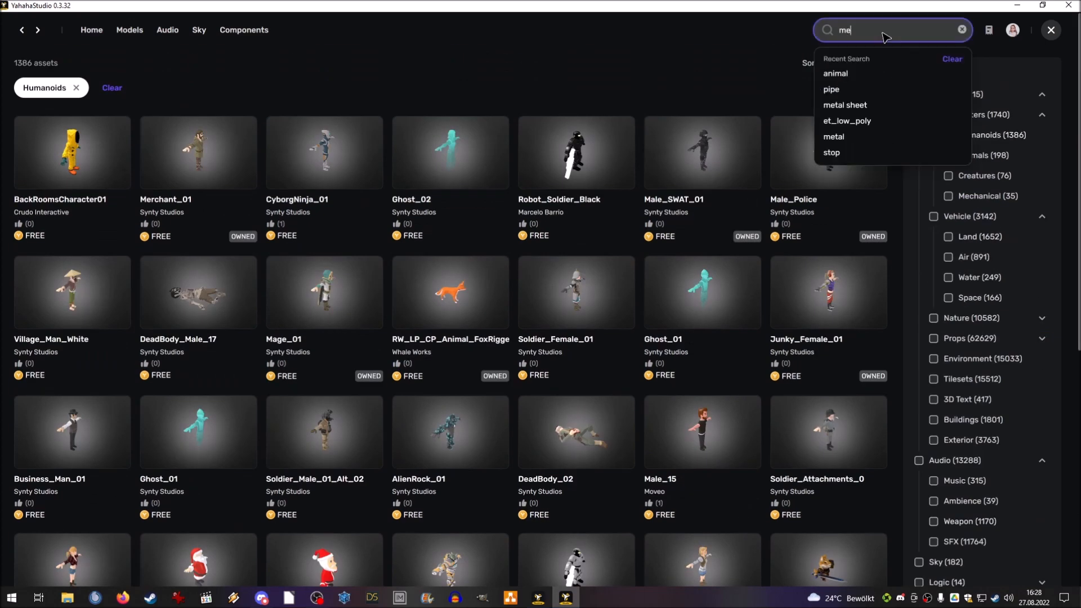
key("Return")
left_click(749, 128)
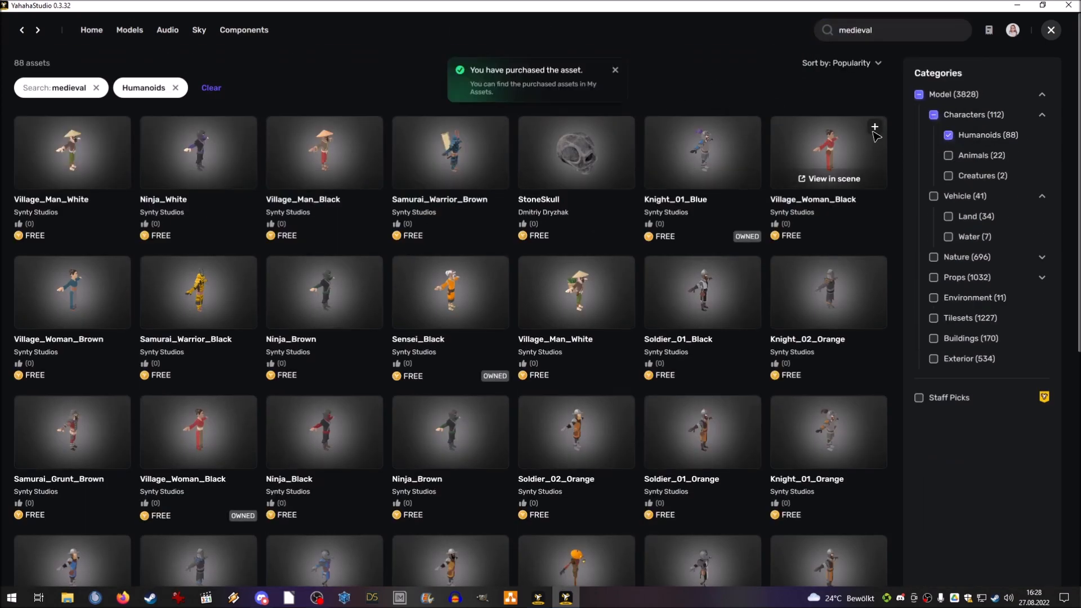
scroll(406, 339, "down", 1)
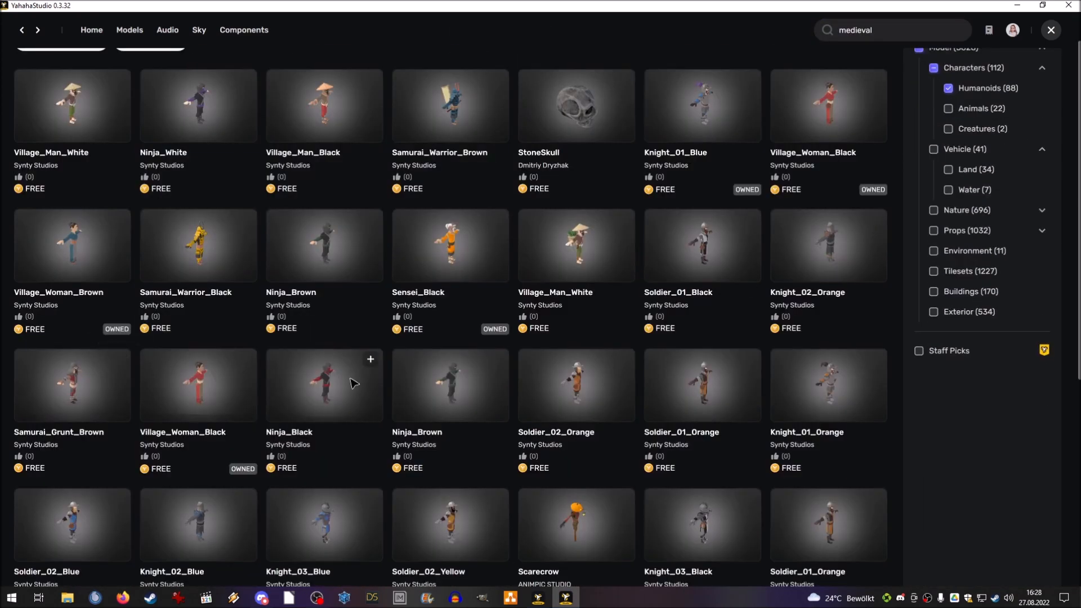
scroll(636, 381, "down", 3)
left_click(118, 359)
- Inspect the Scarecrow model's preview from another angle and return to the search results
left_click(583, 369)
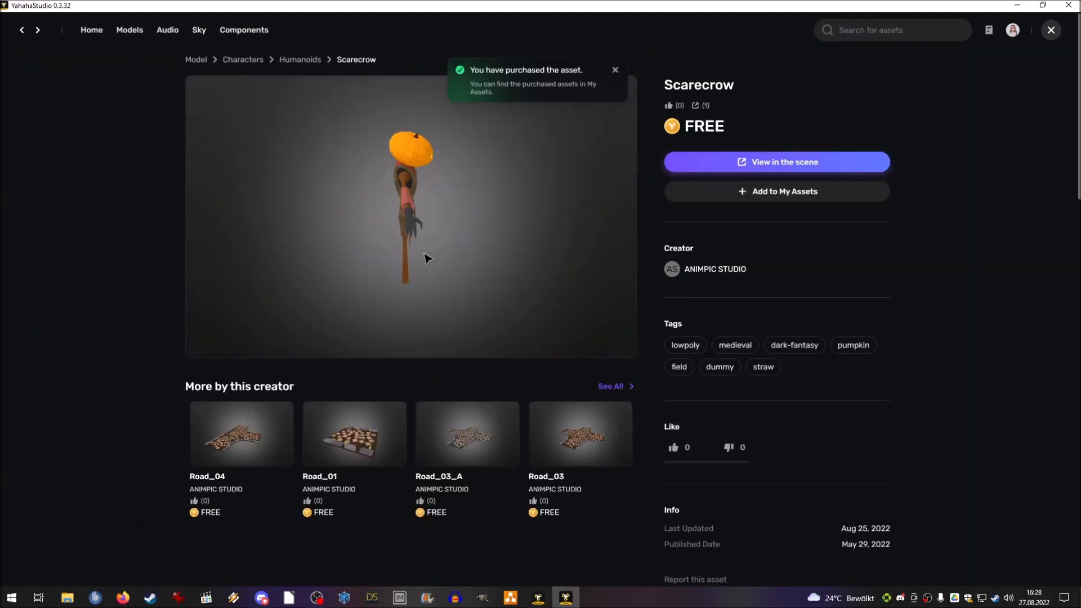
left_click_drag(428, 258, 524, 260)
left_click(22, 30)
- Add Village_Woman_White from the second results page to the owned assets, check the third page and close the library
scroll(566, 383, "down", 8)
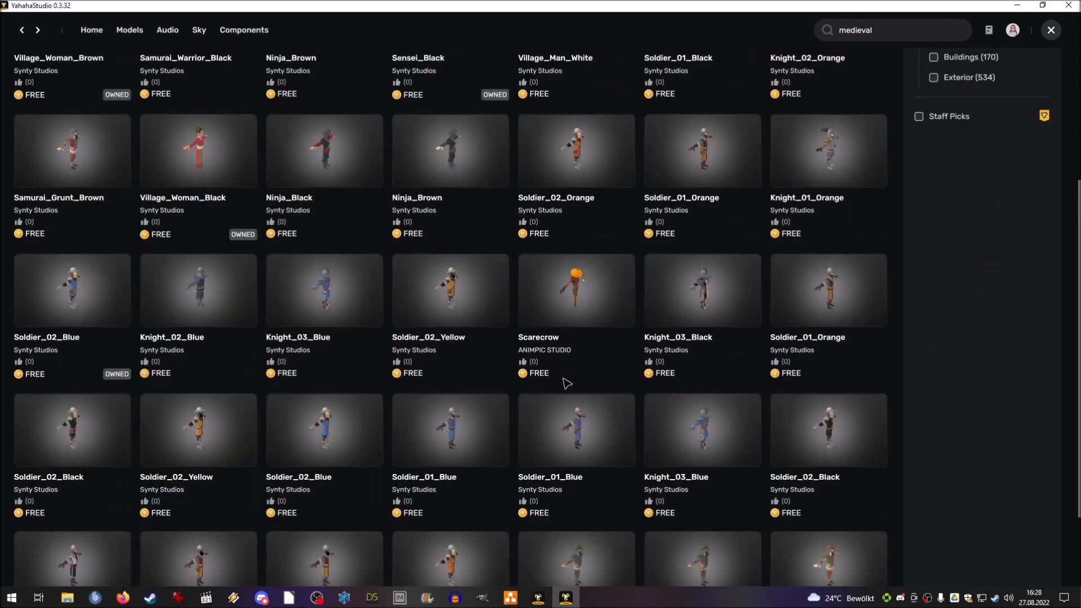
scroll(585, 481, "up", 10)
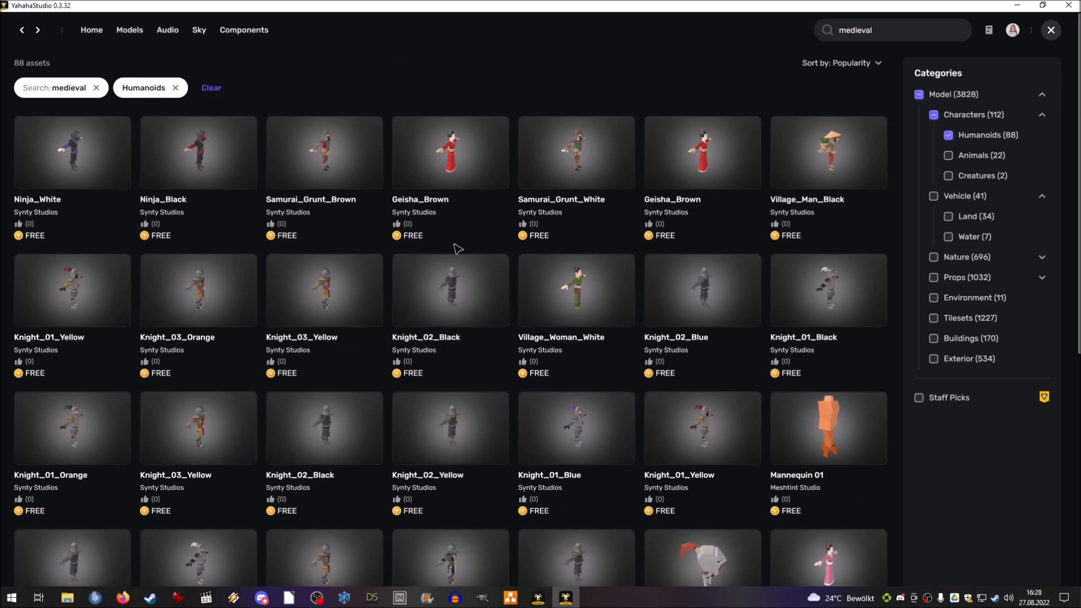
left_click(622, 264)
scroll(630, 271, "down", 15)
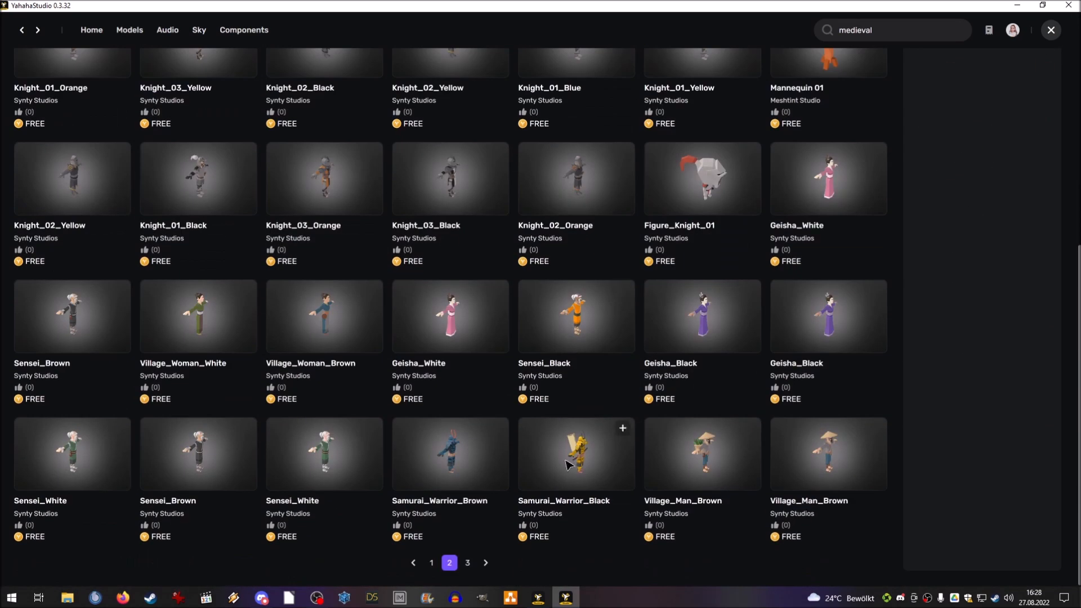
left_click(486, 562)
left_click(1051, 30)
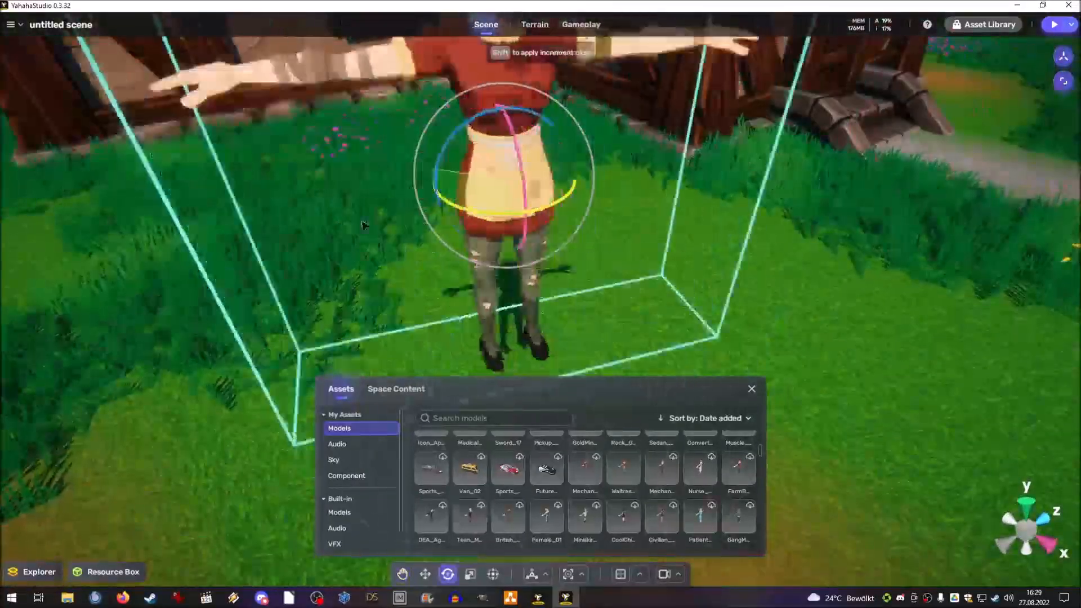
- Delete the trial character in front of the house and place the woman in the long blue dress there instead
key("Delete")
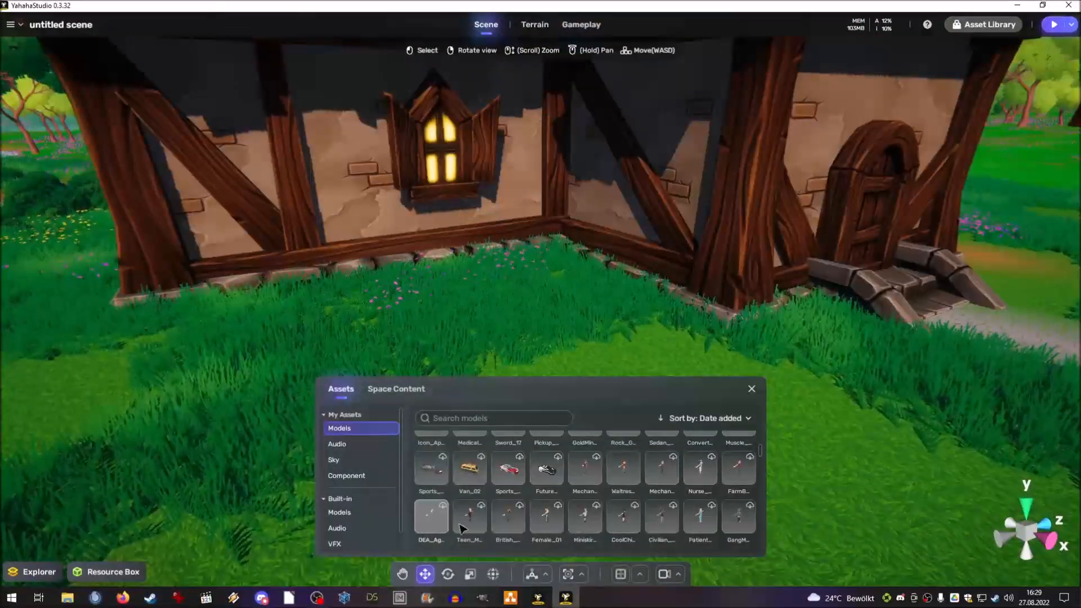
key("Delete")
scroll(648, 518, "down", 3)
scroll(648, 510, "down", 10)
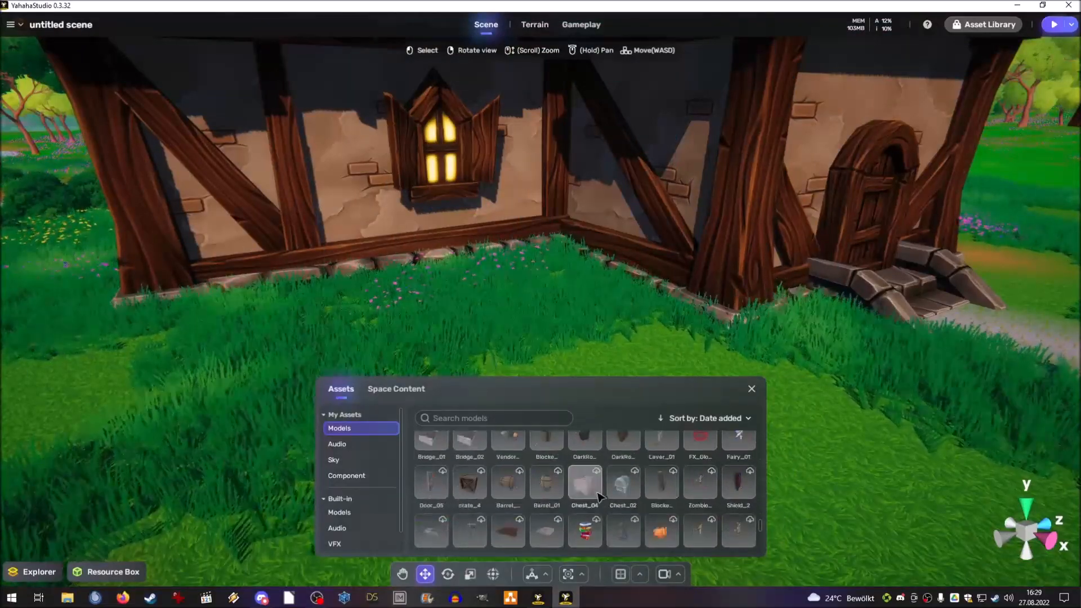
scroll(599, 497, "up", 3)
left_click(432, 489)
scroll(614, 326, "down", 3)
- Rotate the woman to 110.5 degrees about the Y axis and set her down on the grass in front of the house
key("e")
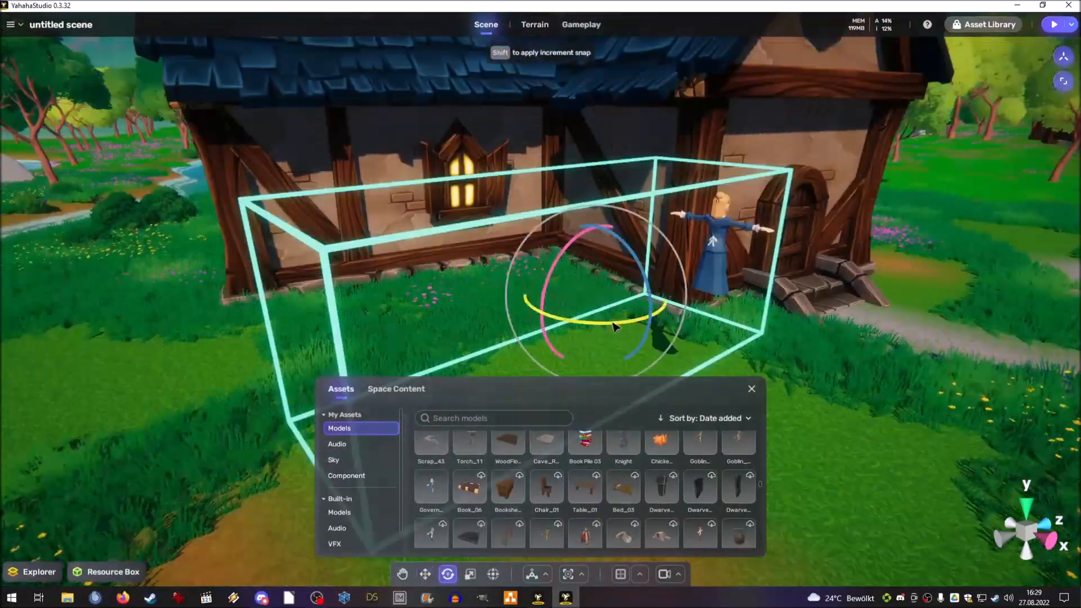
scroll(521, 338, "up", 5)
scroll(522, 338, "down", 5)
key("w")
scroll(560, 198, "up", 3)
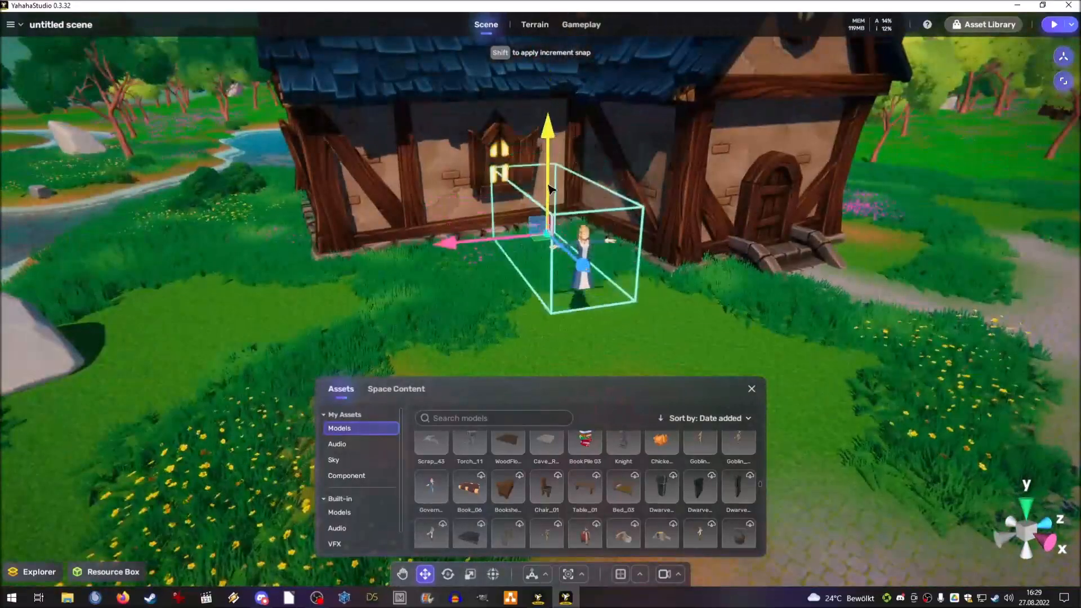
left_click_drag(550, 178, 584, 278)
scroll(584, 278, "up", 2)
right_click_drag(584, 277, 945, 211)
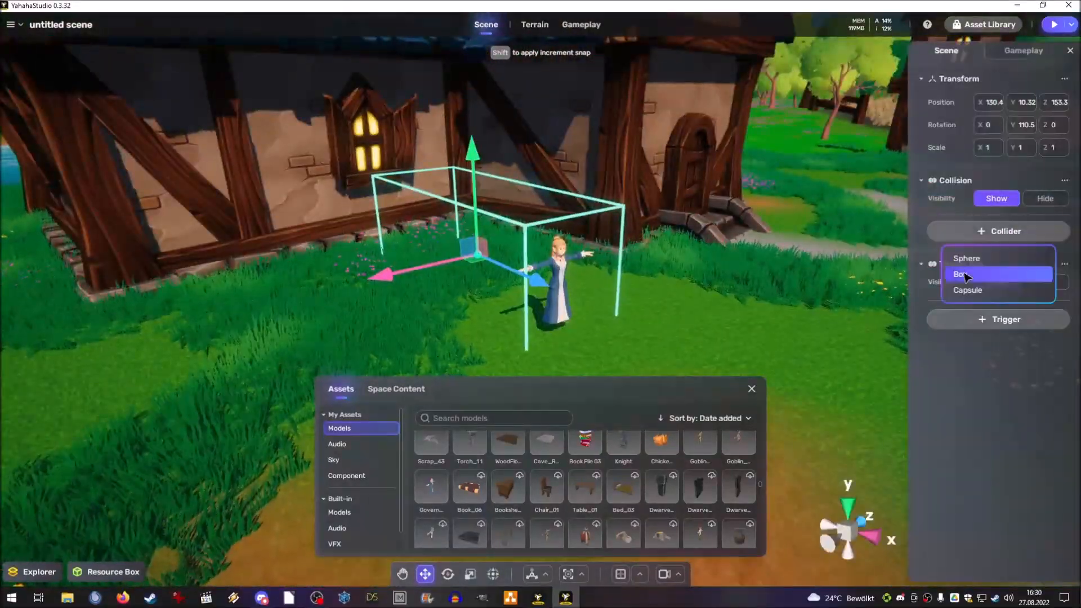
- Try to add a box collider to the woman and scale her to 0.8 on all axes
left_click(966, 275)
right_click_drag(732, 236, 563, 338)
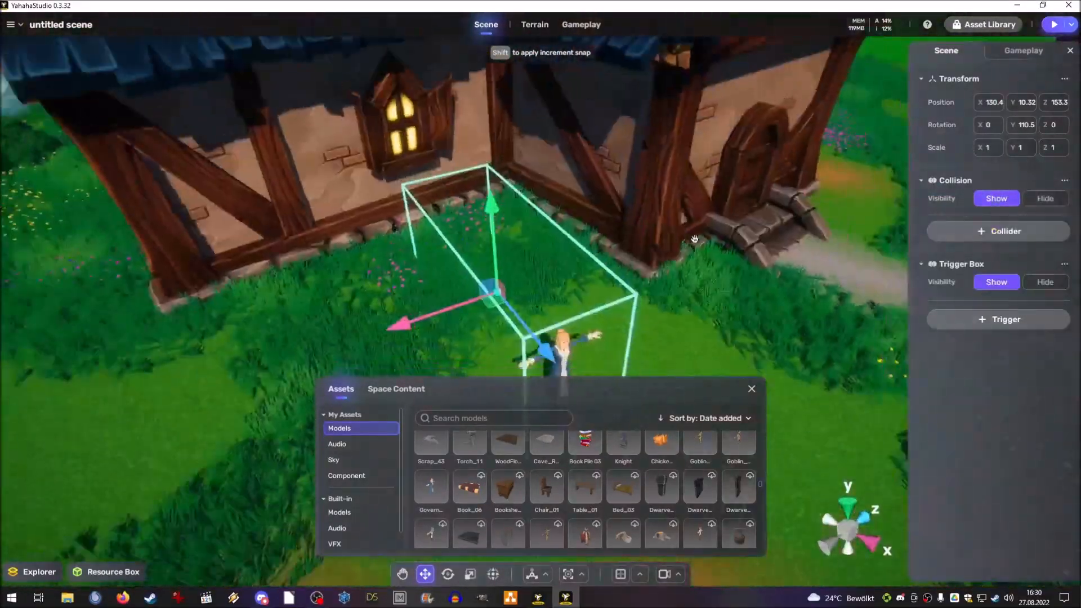
middle_click_drag(563, 361, 568, 303)
key("r")
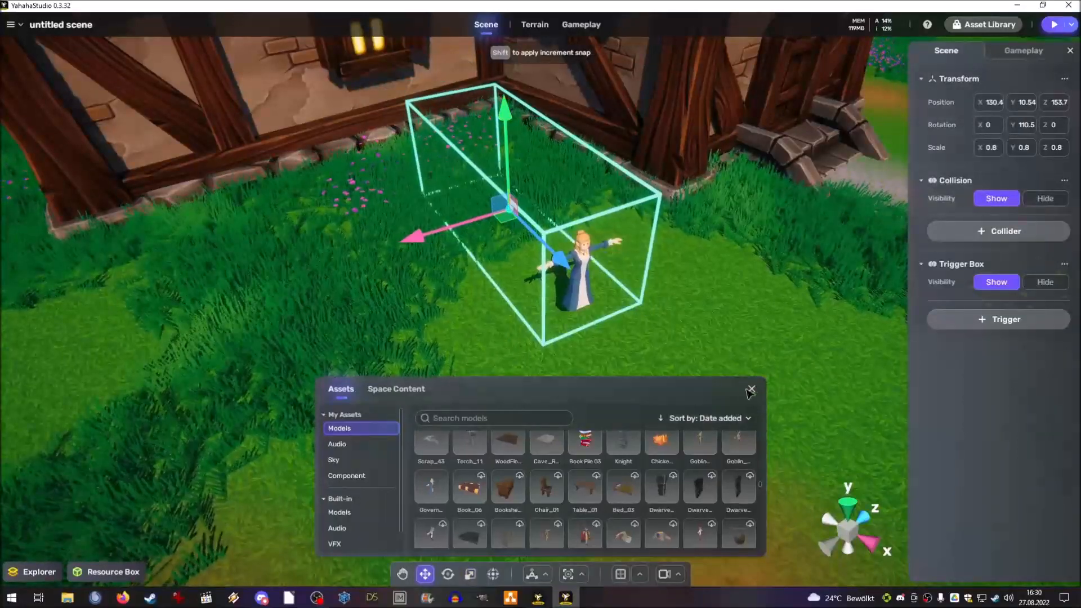
- Add an NPC component to the woman, name her Kayris as an alchemist teacher with ID 2, and open the list of further components
left_click(751, 390)
left_click(1023, 50)
left_click(993, 366)
left_click(1030, 103)
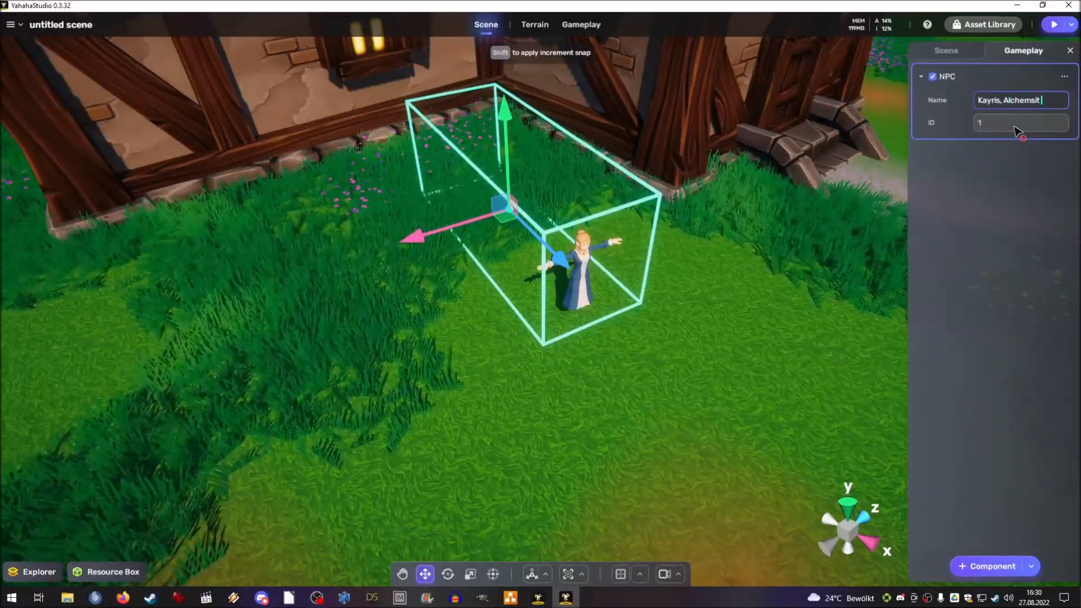
left_click(991, 566)
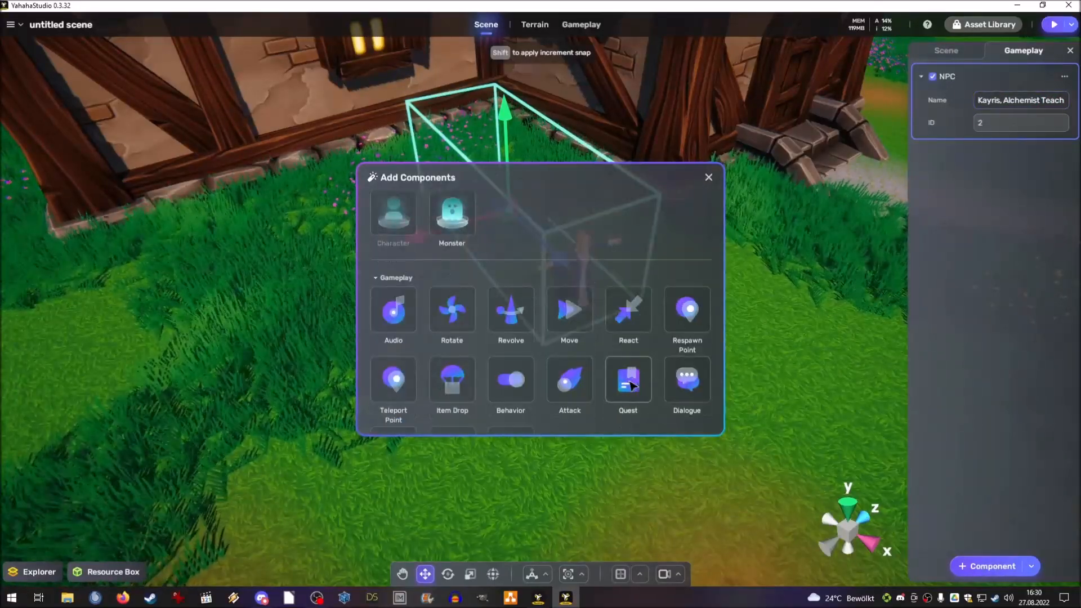
left_click(567, 316)
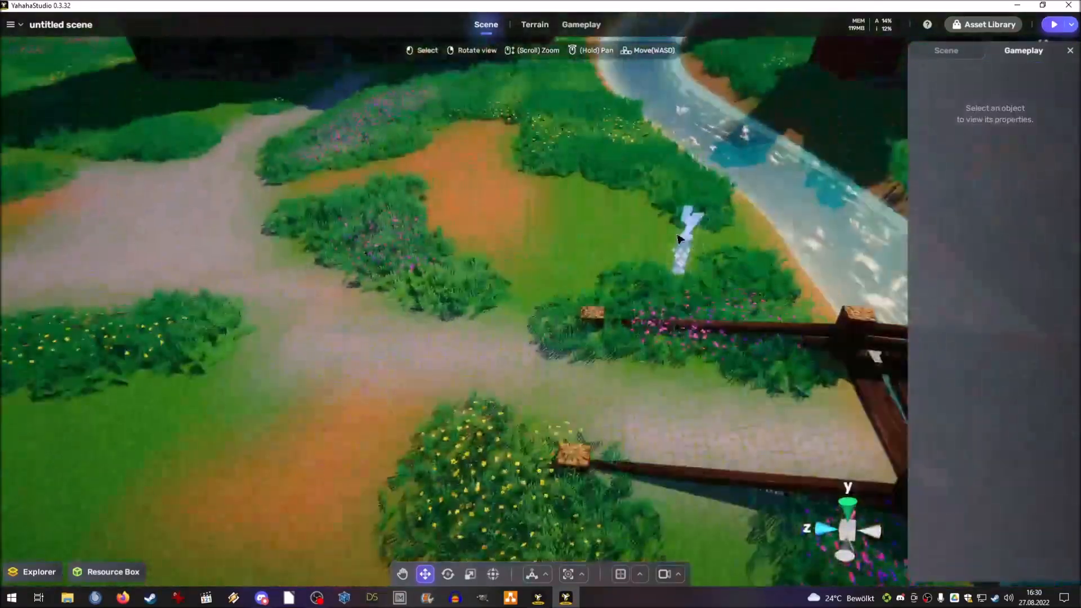
- Create a new narrative quest with the alchemist teacher NPC as its target
left_click(679, 240)
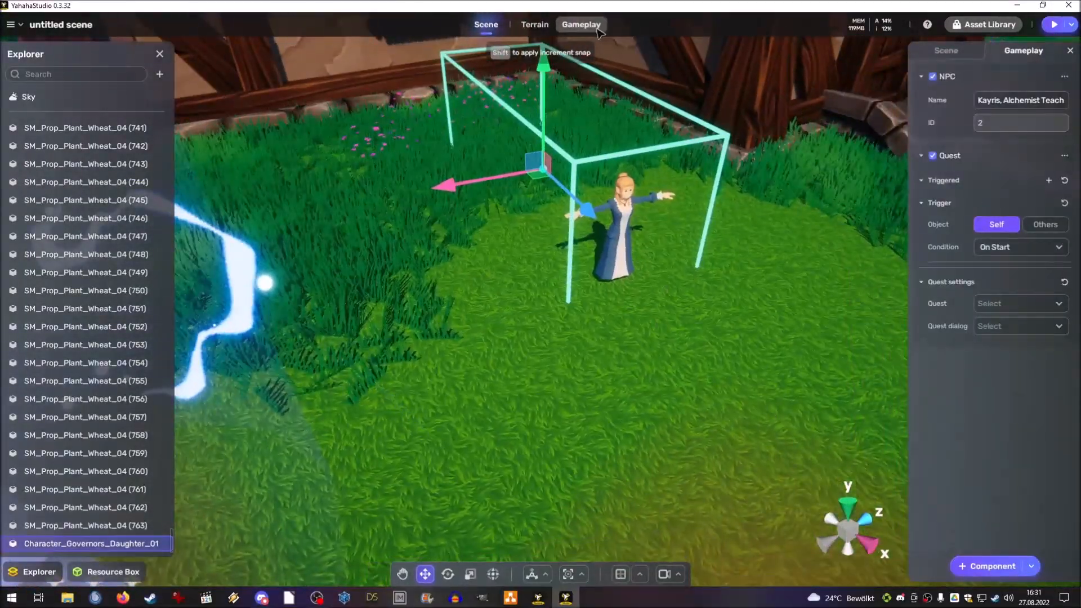
left_click(599, 33)
left_click(539, 369)
left_click(620, 170)
left_click(615, 225)
left_click(604, 271)
left_click(586, 295)
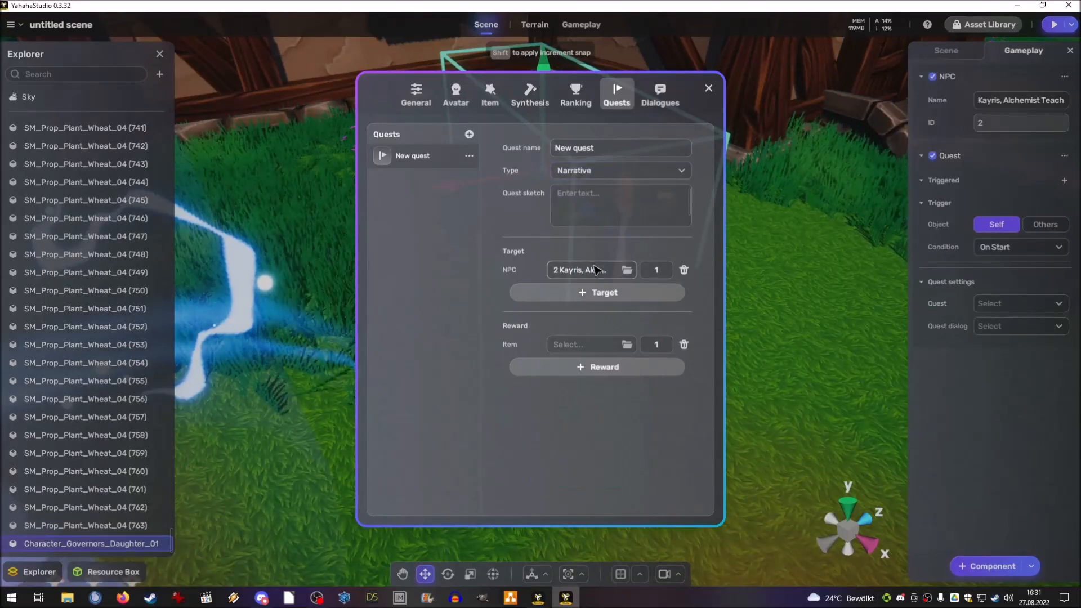
left_click(579, 343)
left_click(579, 342)
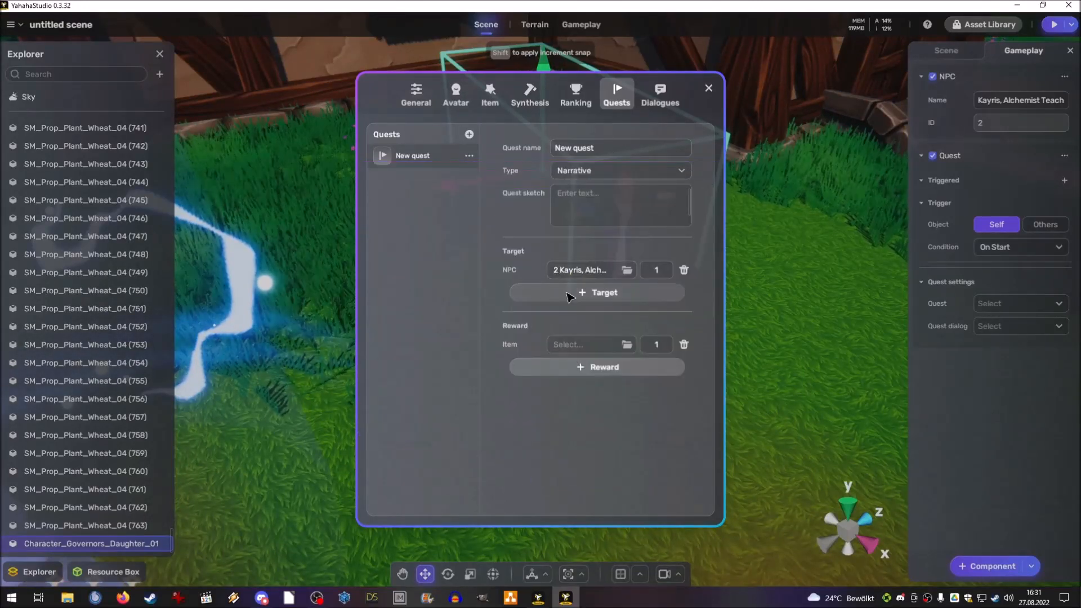
- Enter the quest sketch "Speak with teacher." and delete the new quest
left_click(580, 216)
type("Spewk with tea")
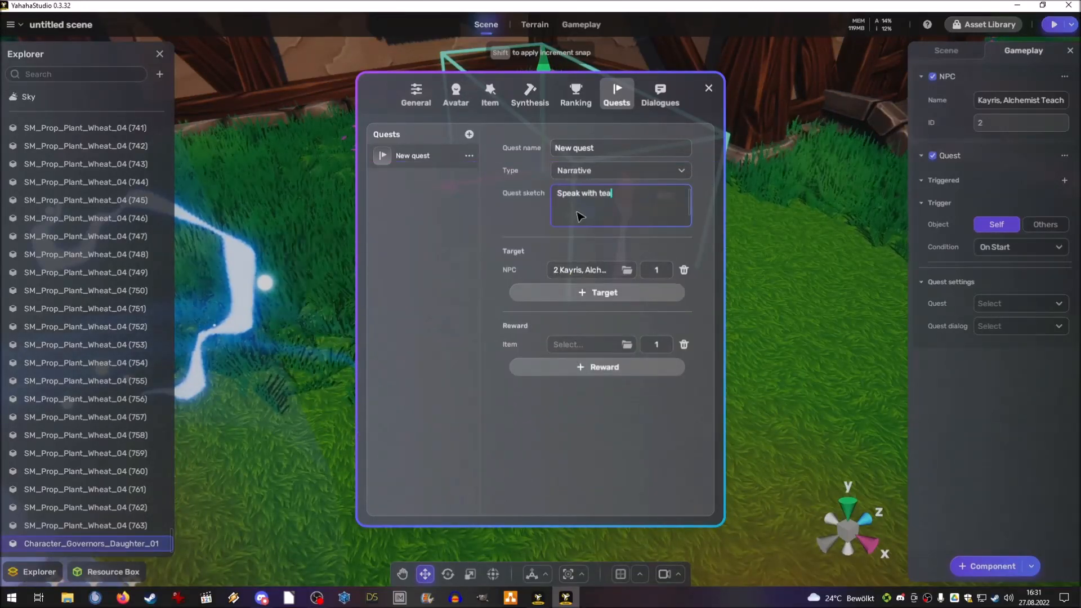
type("cher.")
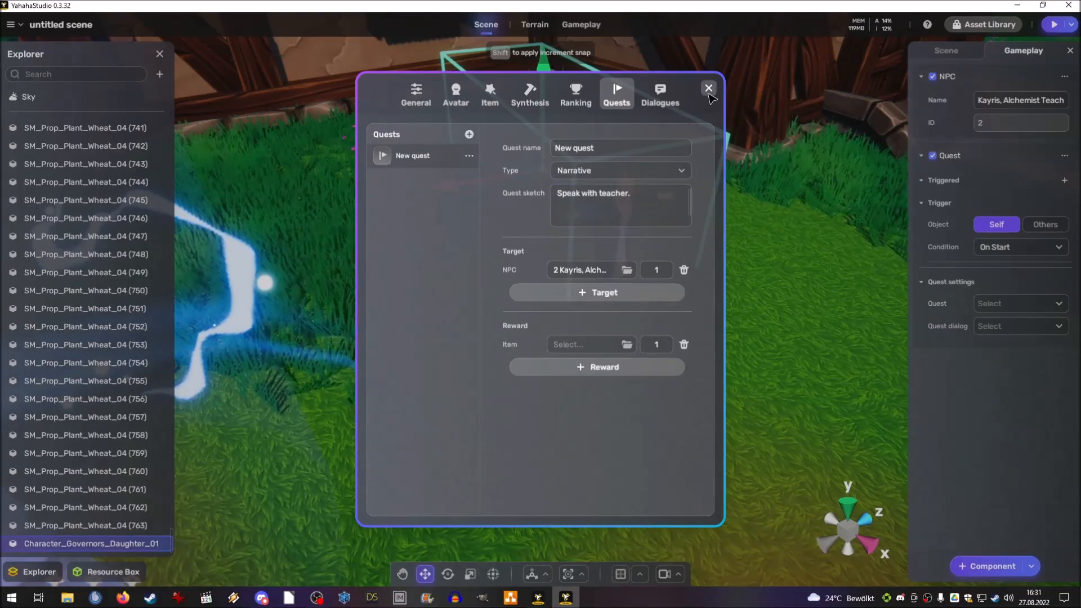
triple_click(647, 200)
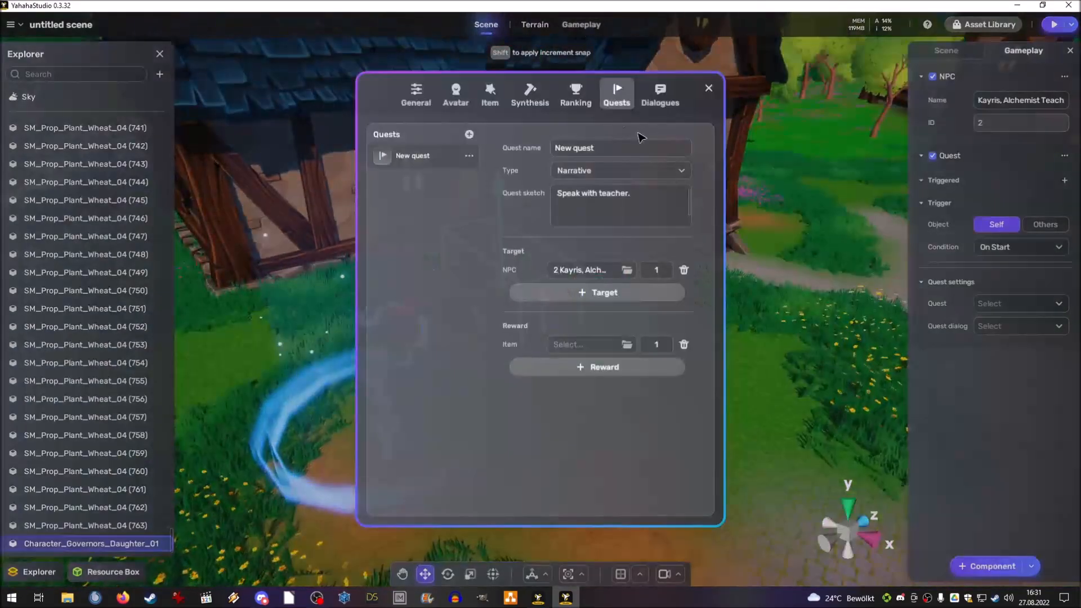
left_click(469, 155)
left_click(445, 178)
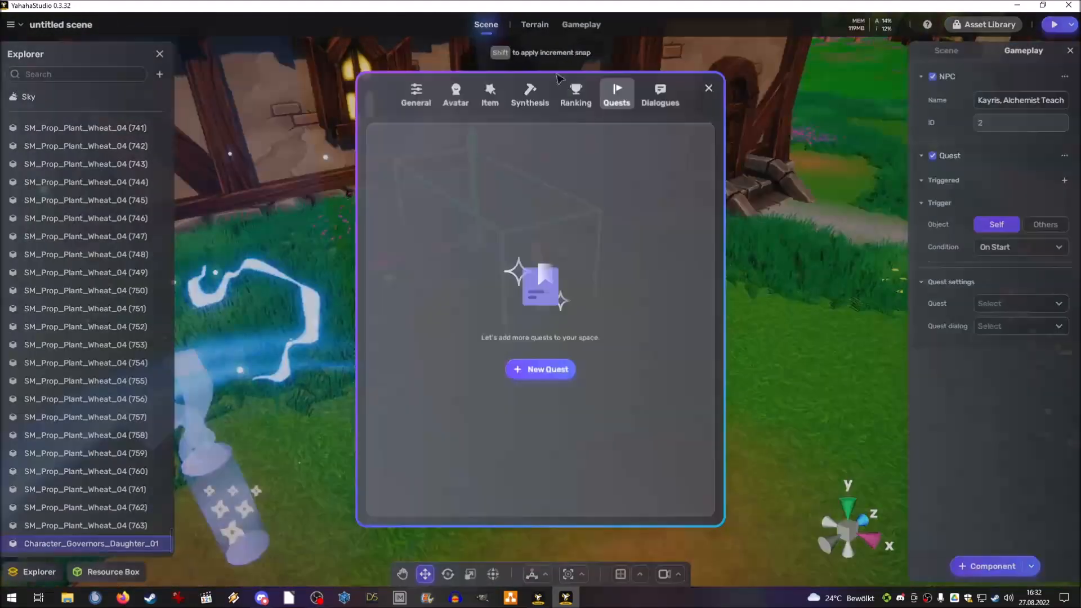
- Create a dialogue named "intro dialogue" with the NPC sentences "Good morning students." and "What a nice day."
left_click(660, 95)
left_click(469, 134)
triple_click(585, 149)
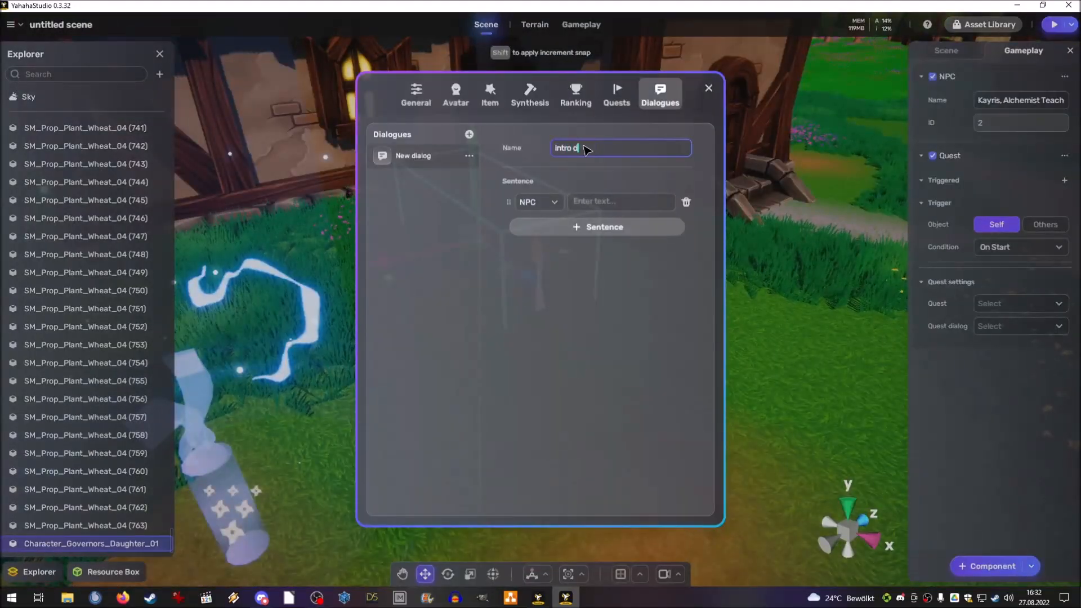
left_click(590, 204)
type("Good morning students.")
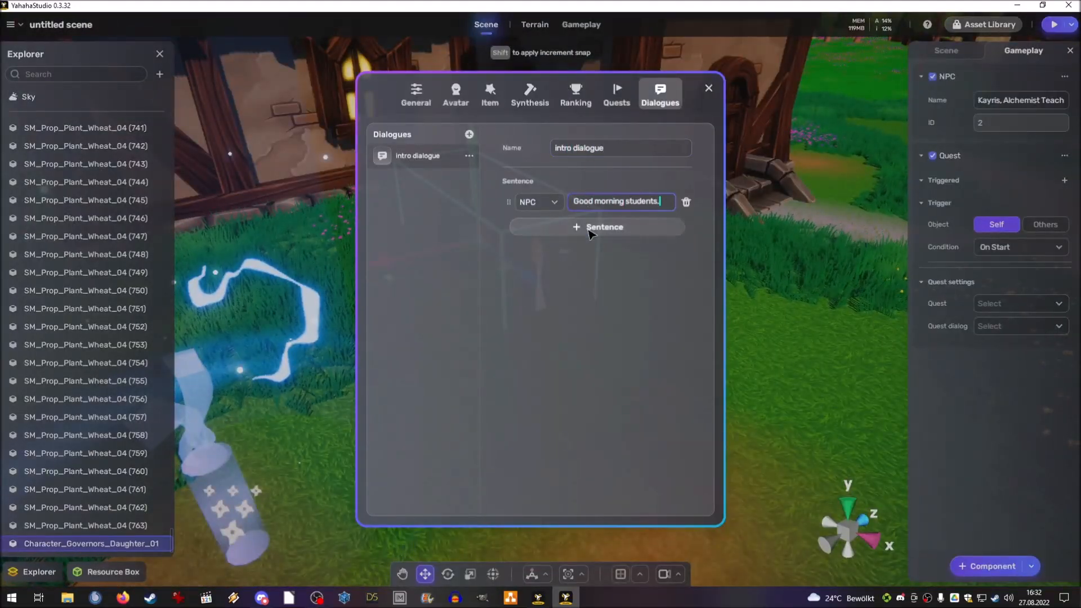
left_click(592, 227)
type("What a nice day.")
- Add a third NPC sentence saying the freshly baked adventurers are anxious to start their journey but first need an adventurer's license
left_click(597, 249)
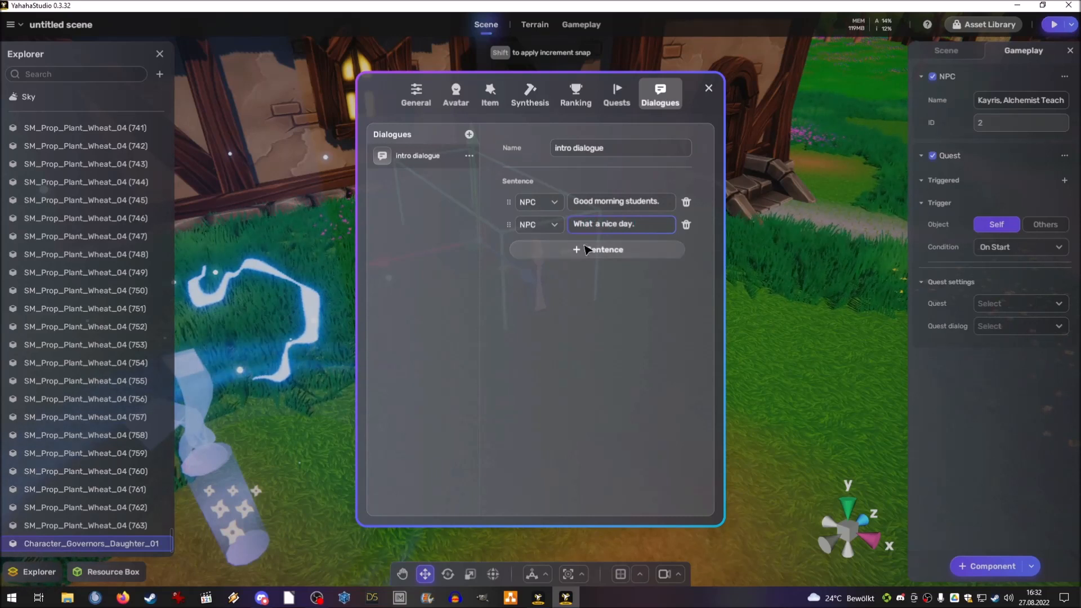
type("I know you are anxious to start your journey through these lands as")
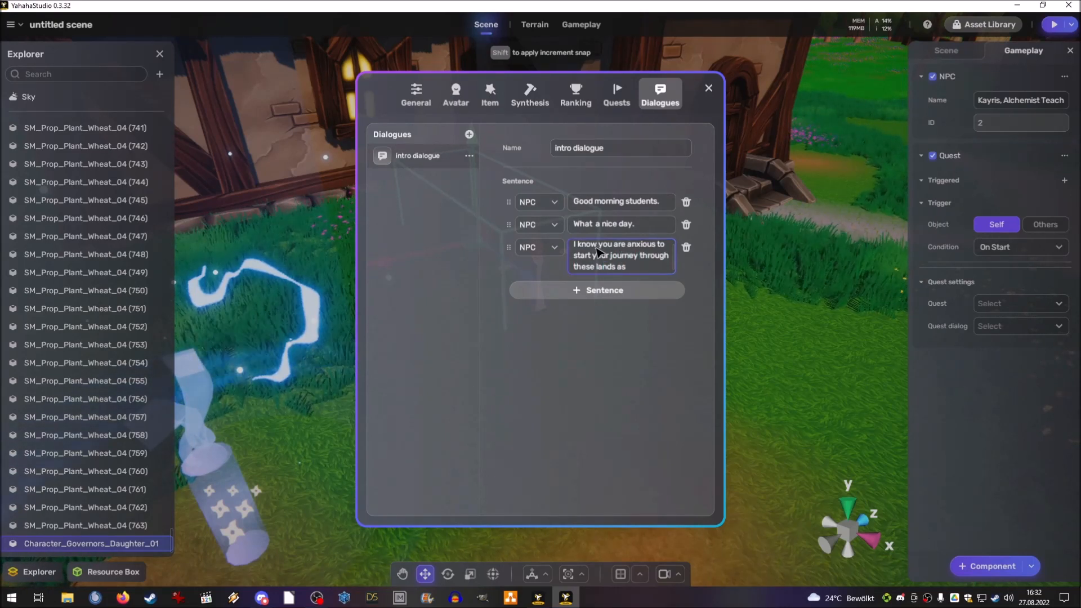
type(" freshly baked j")
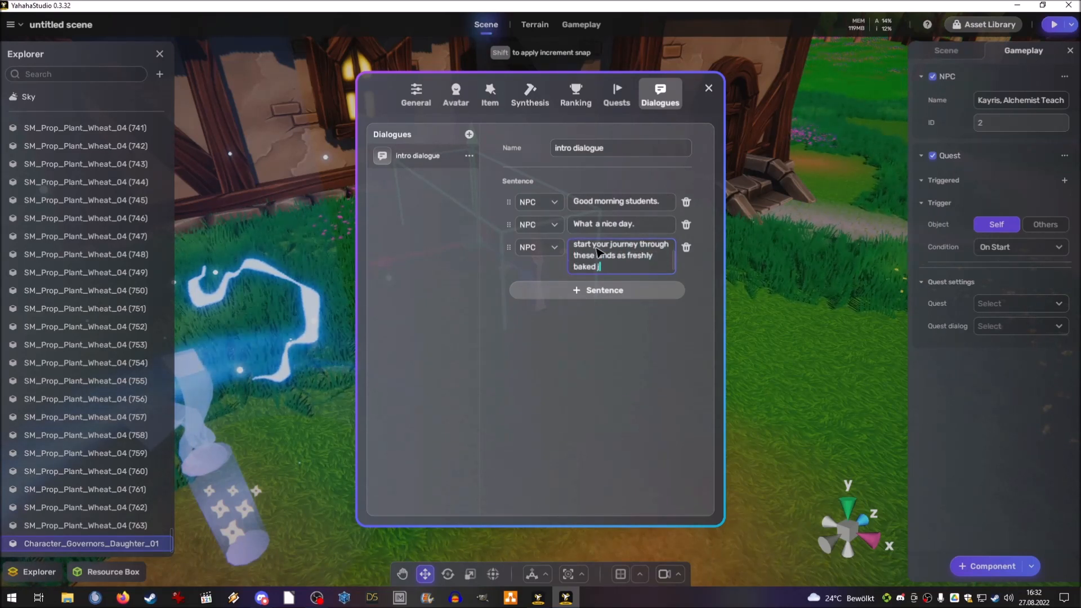
type(" adventurers, but before you can do that there is the slight")
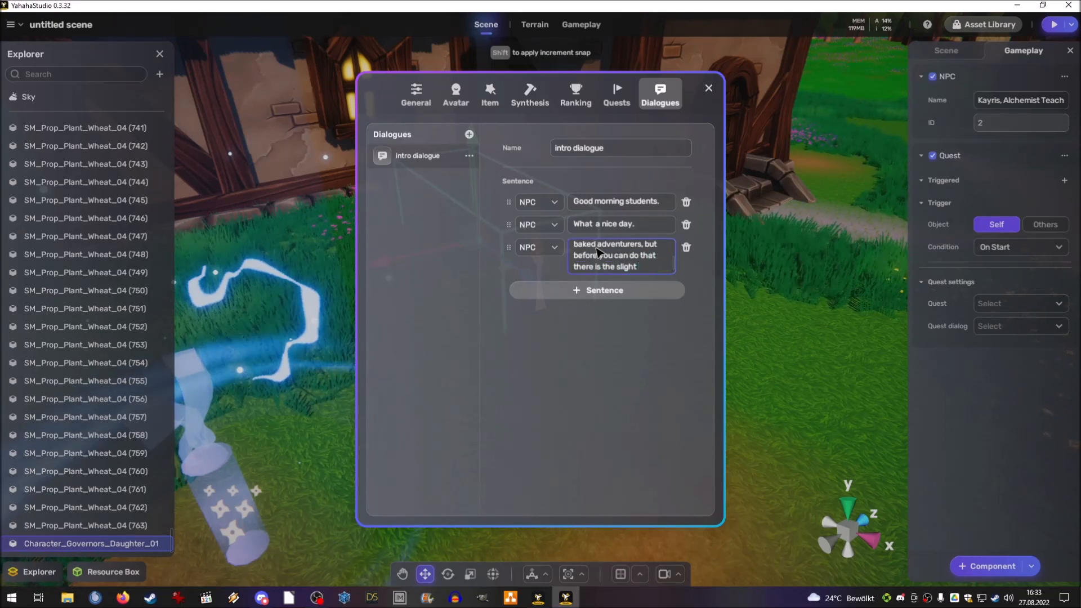
type(" of getting an adventurer's license.")
- Add a fourth NPC sentence saying the licenses are given by the area's lord or lady and Sir Alric happens to be in the village
left_click(570, 296)
left_click(606, 292)
type("Good for you")
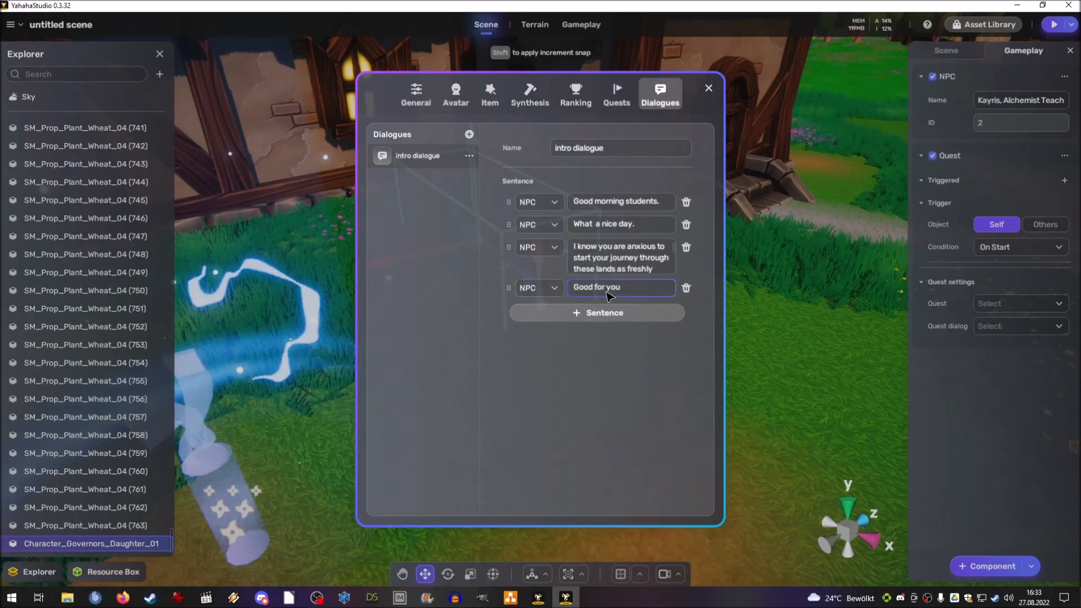
type(", that these licenses are given by the lord or ")
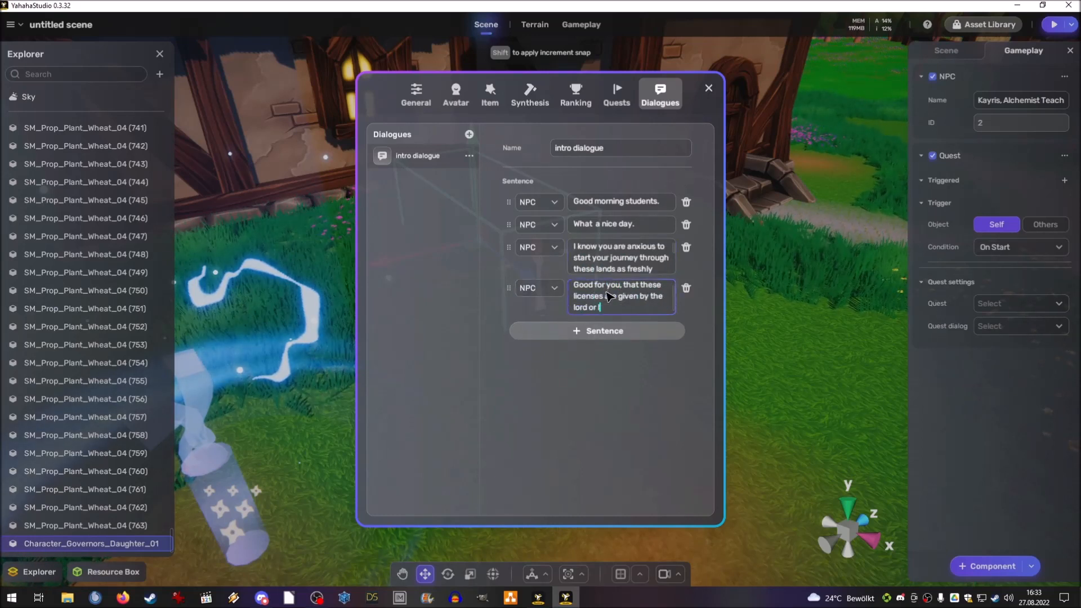
type("lady of the")
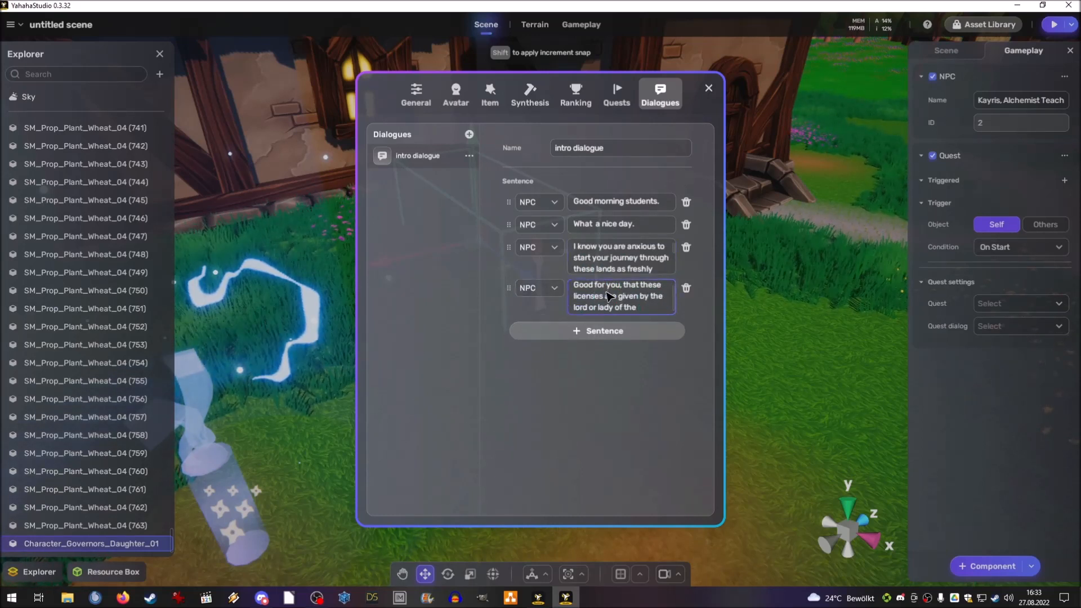
type(" area and Sir Alric happens to be in the village right now.")
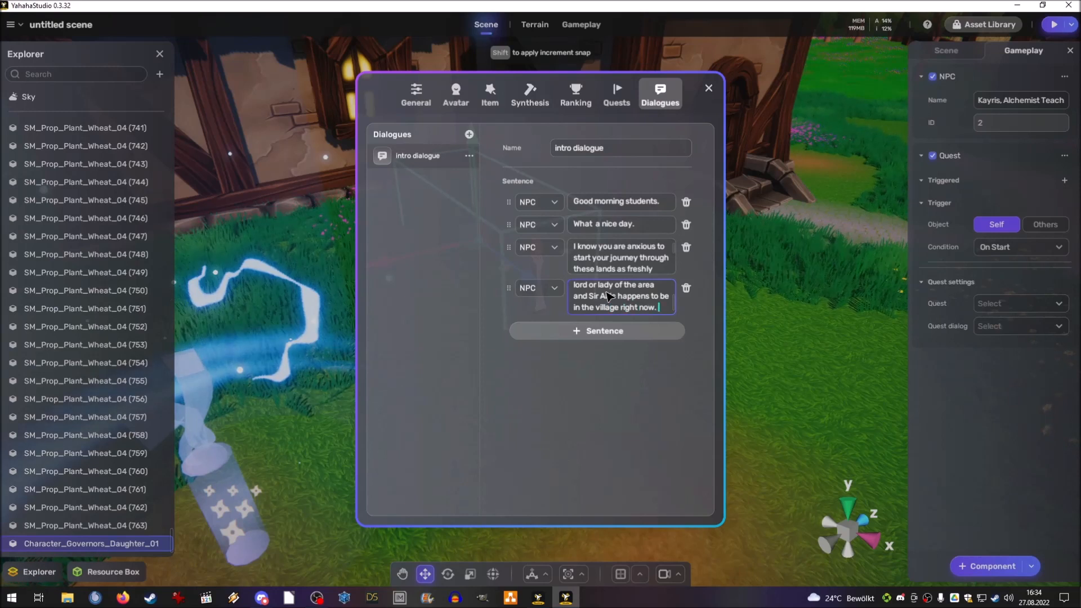
- Add a fifth NPC sentence reading "Go see Sir Alric and inquire about the adventurer's license."
left_click(588, 333)
type("Go see Sir Alric and inquire")
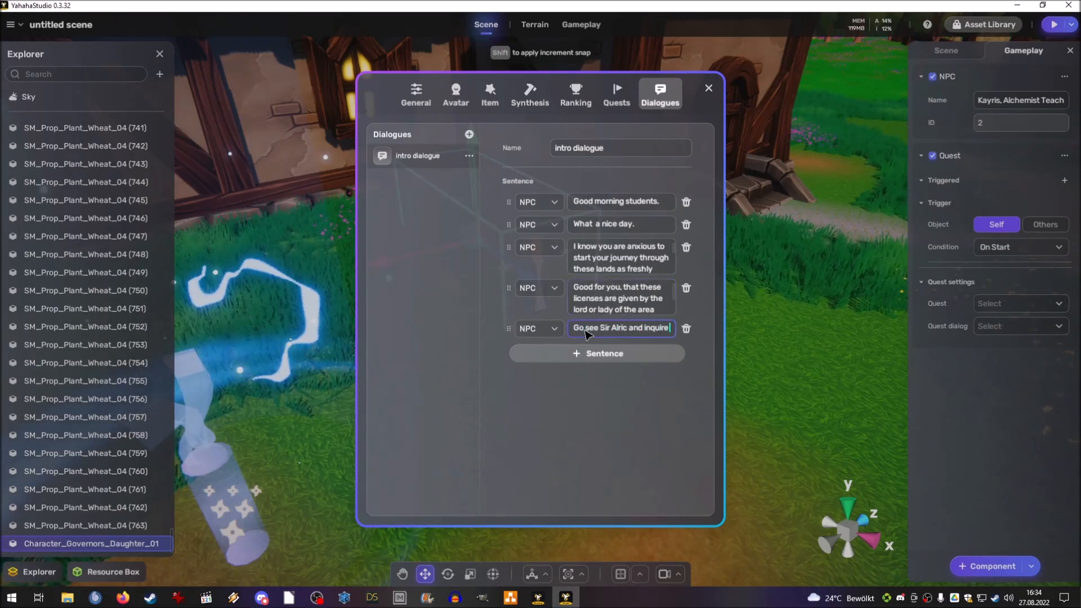
type(" about the adventurer")
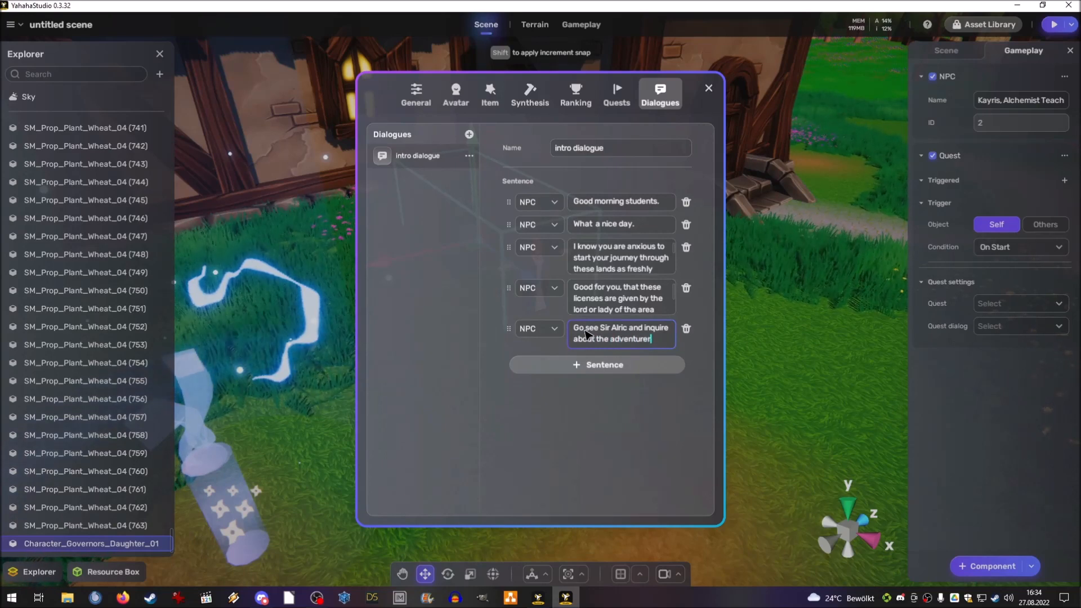
type("'s license.")
left_click(556, 445)
left_click(619, 341)
- Create a narrative "Adventurer's" quest with the sketch "Go see Sir Alric and inquire about the adventurer's license!"
left_click(617, 95)
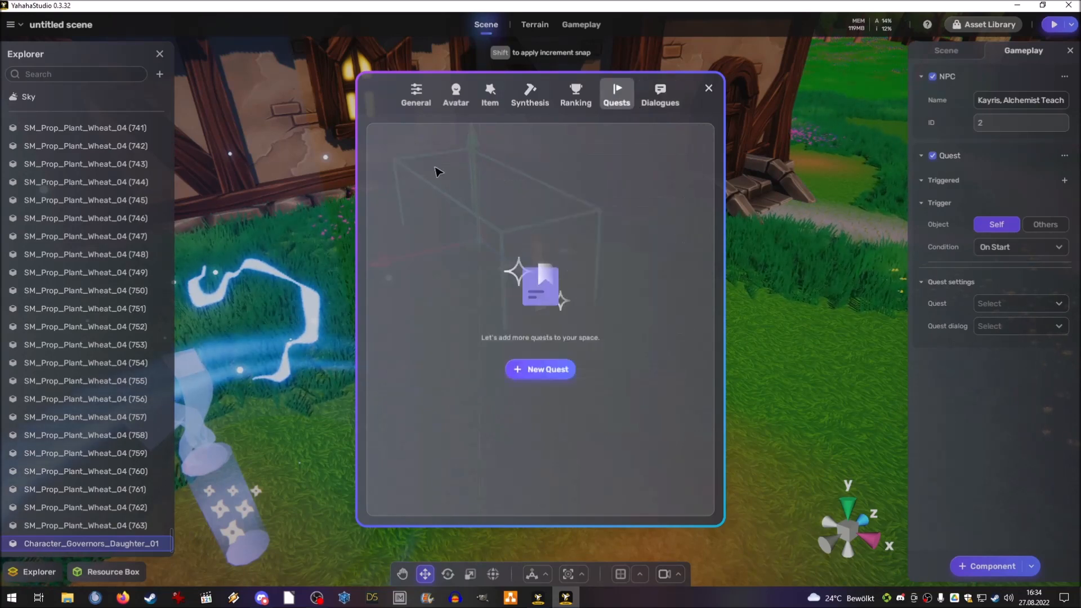
left_click(540, 370)
left_click(621, 151)
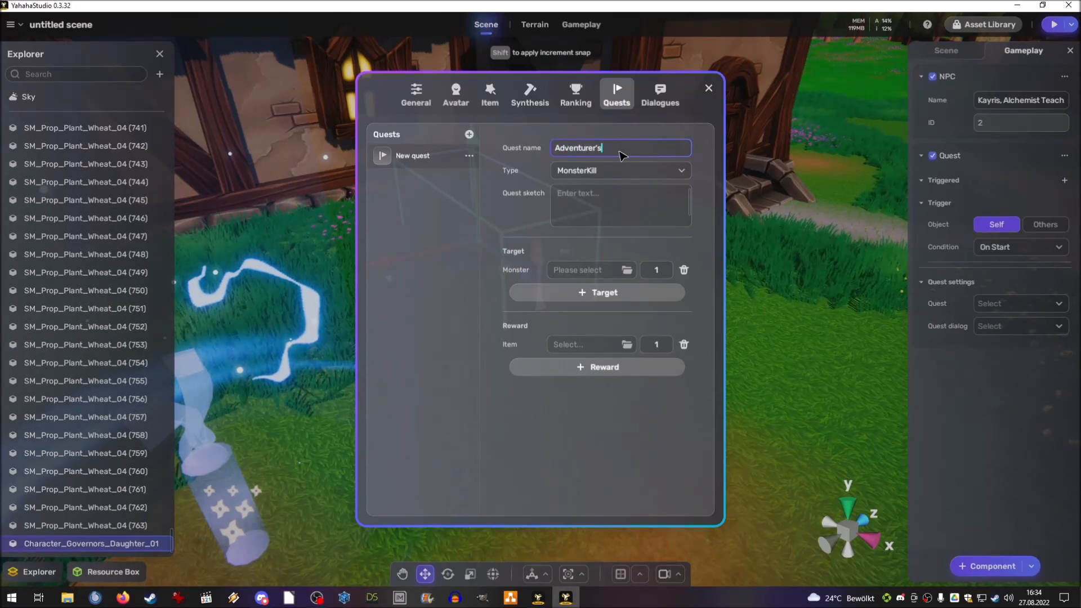
left_click(619, 170)
left_click(626, 221)
left_click(613, 207)
type("Go see Sir Alric and inquire about the adventurer's license!")
left_click(611, 350)
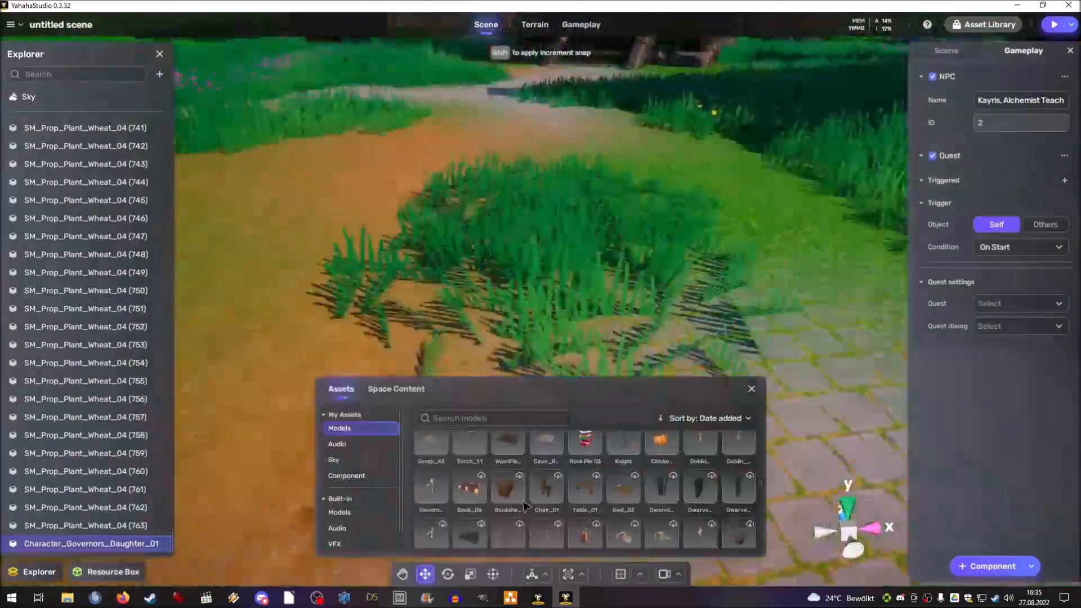
- Search the models for "knight" and place the blue knight on the ground beside the grass and paved path
left_click(467, 417)
type("knight")
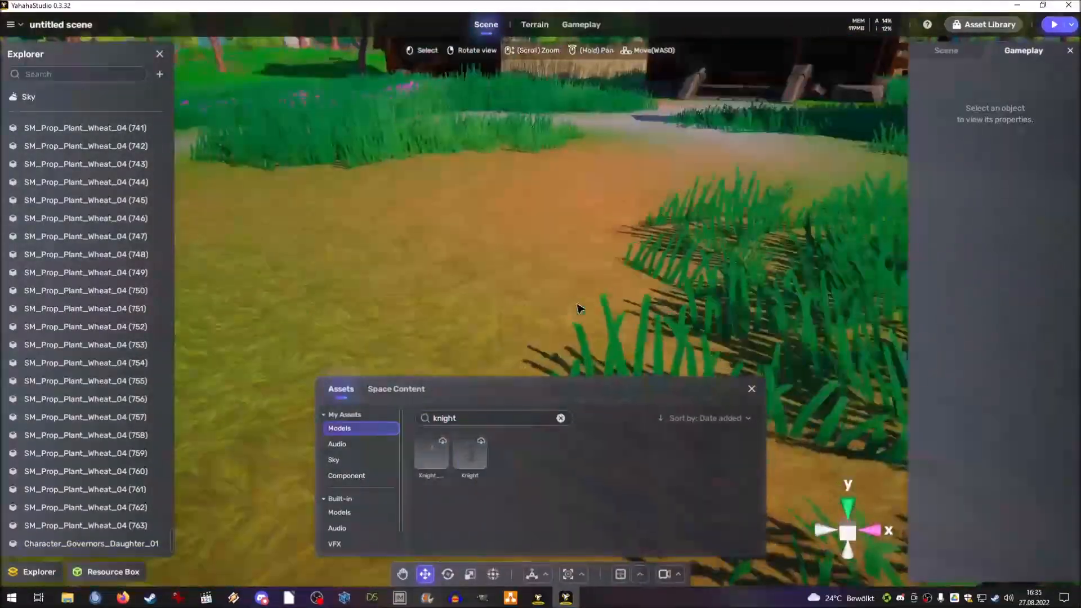
left_click(432, 452)
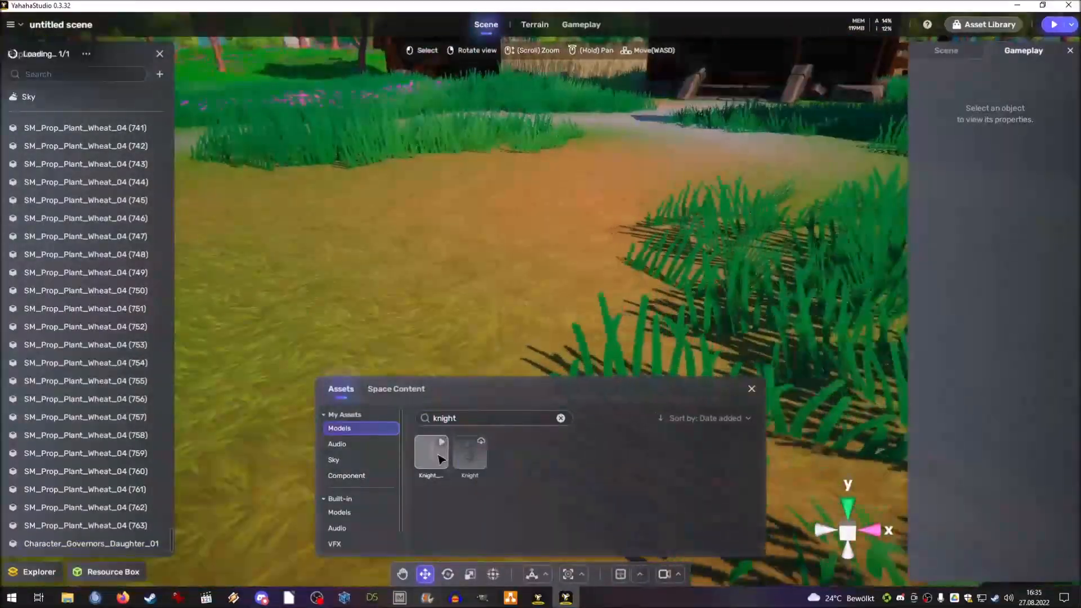
key("w")
left_click_drag(471, 141, 467, 90)
- Add an NPC component to the blue knight and name it "The lords guard"
left_click(986, 366)
left_click(630, 324)
left_click(1024, 105)
type("The lords guard.")
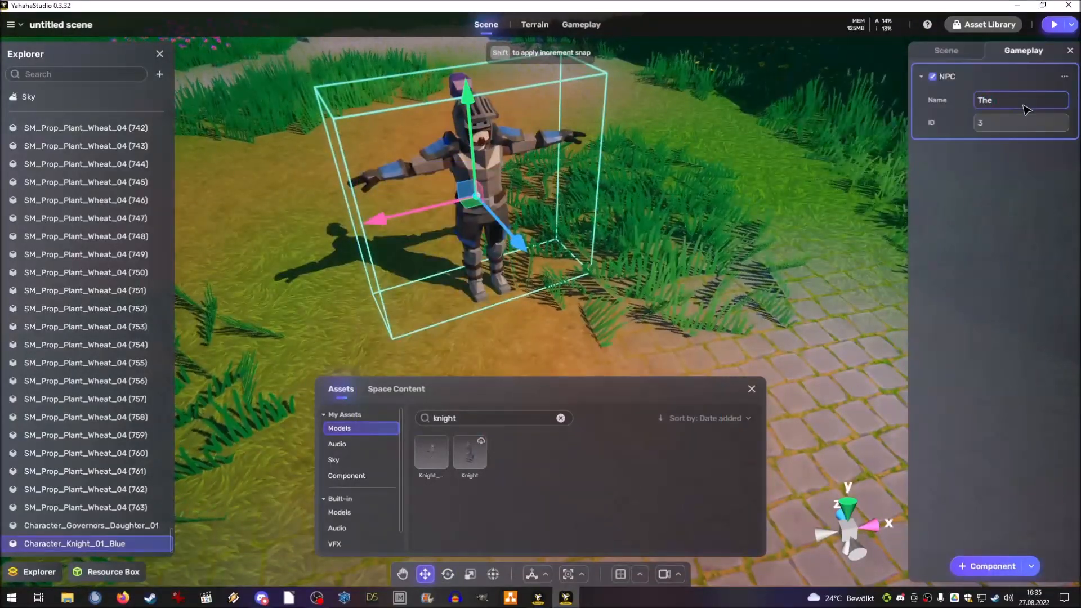
key("BackSpace")
- Try to add a Behavior component to the blue knight
left_click(992, 566)
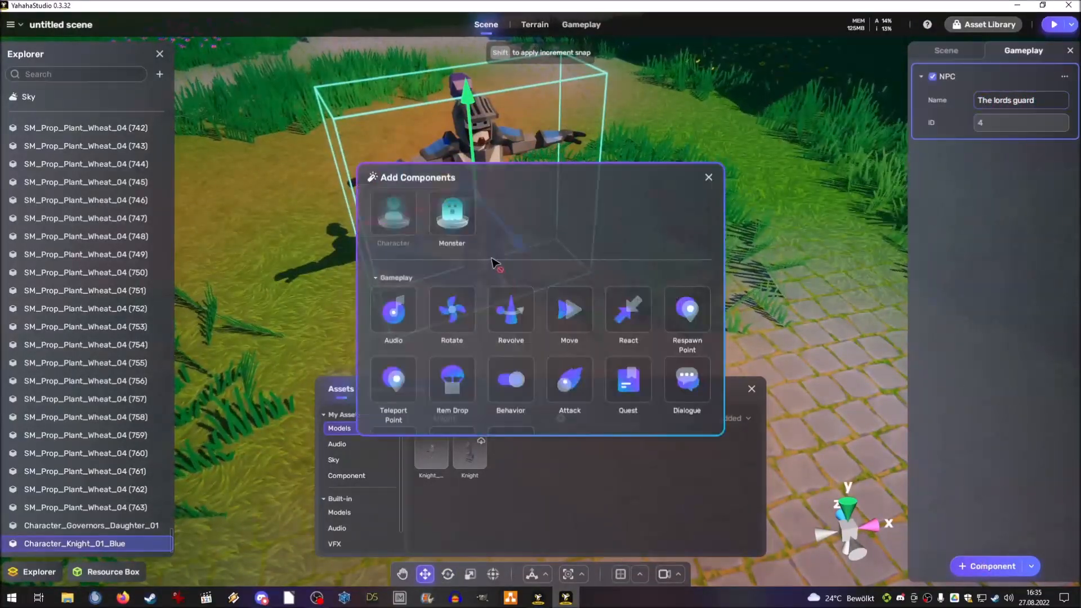
scroll(509, 319, "down", 1)
left_click(752, 389)
left_click(630, 315)
right_click_drag(631, 316, 586, 282)
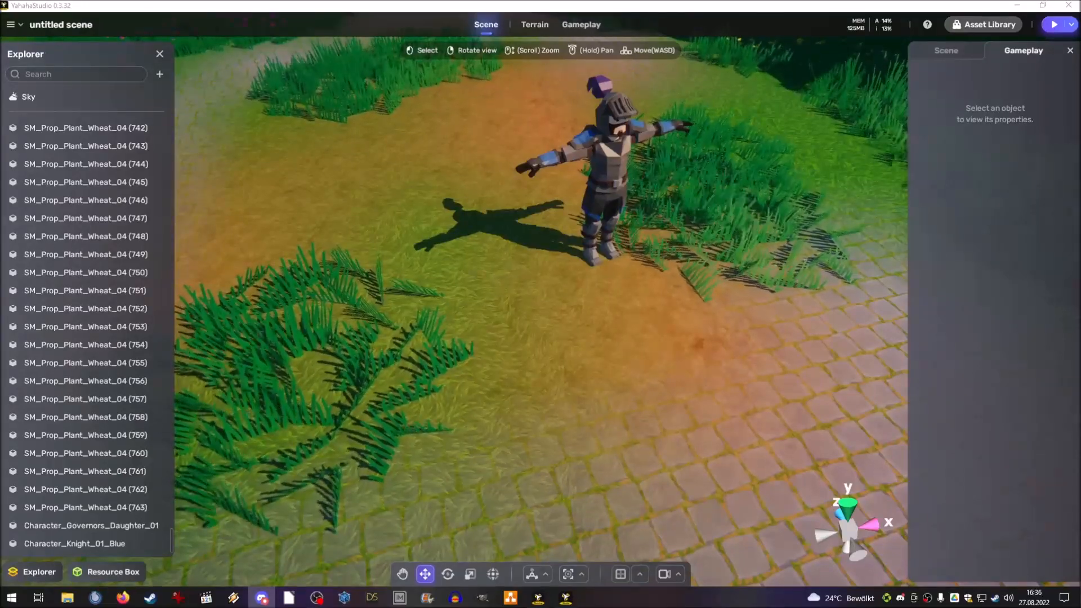
right_click_drag(585, 281, 605, 254)
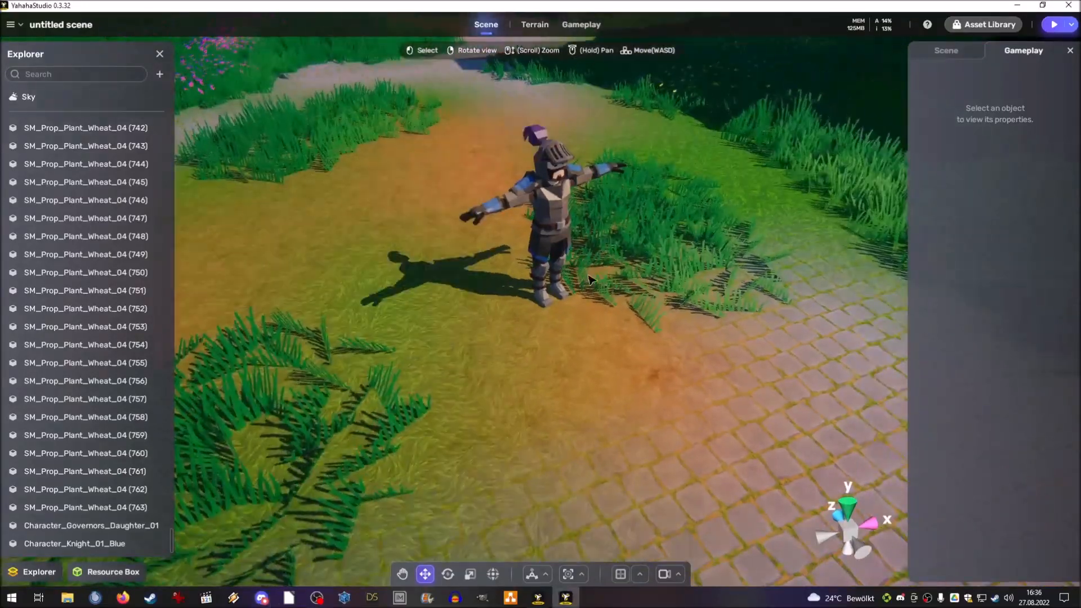
left_click(549, 203)
left_click(986, 566)
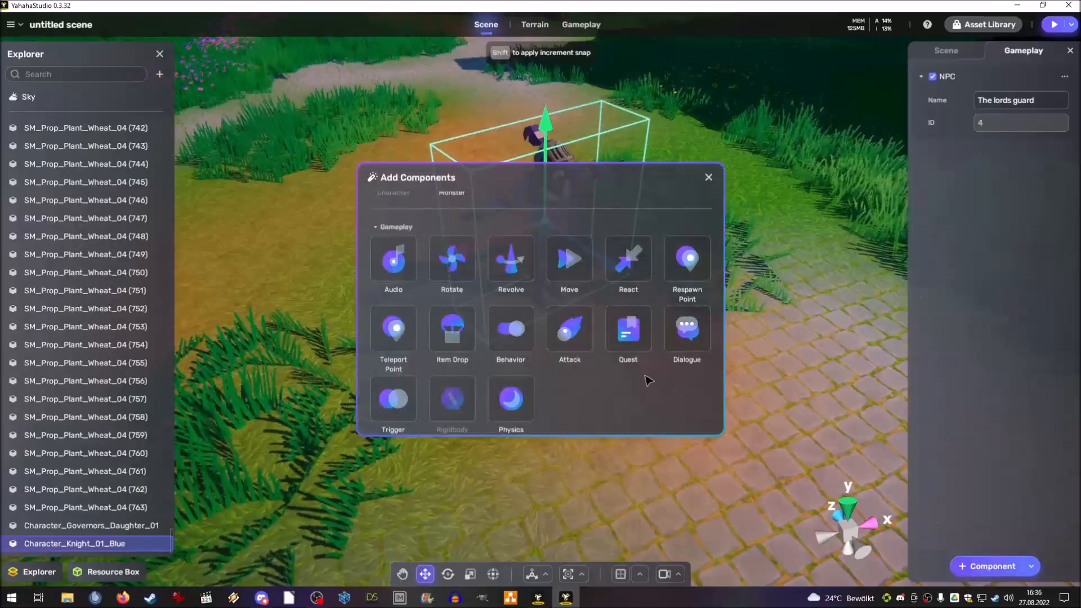
left_click(512, 333)
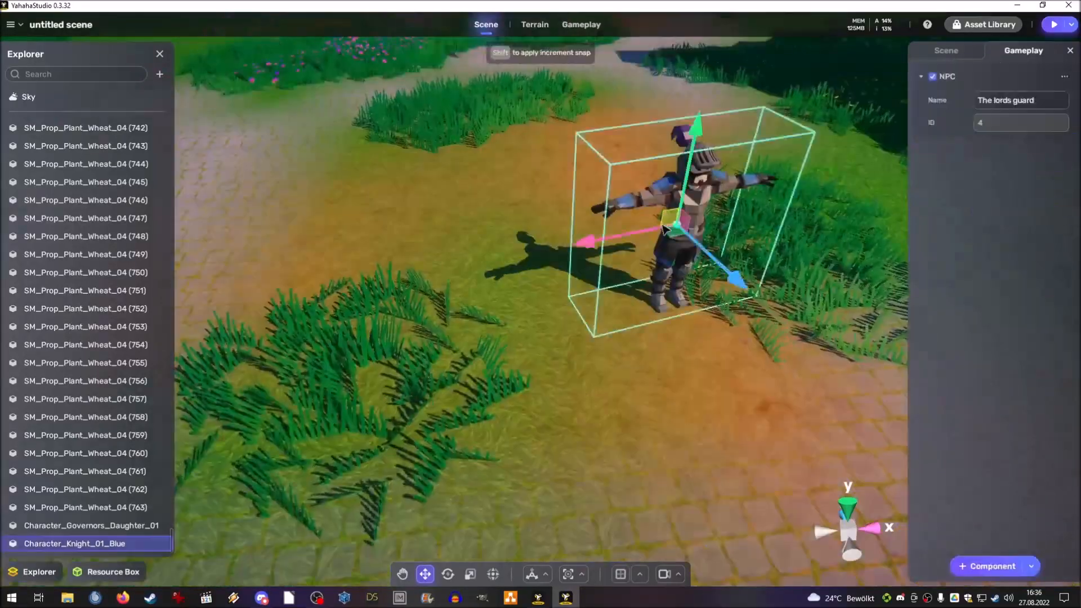
- Duplicate the blue knight and place the copy beside it on the grass
key("ctrl+d")
left_click(591, 341)
right_click_drag(588, 339, 614, 329)
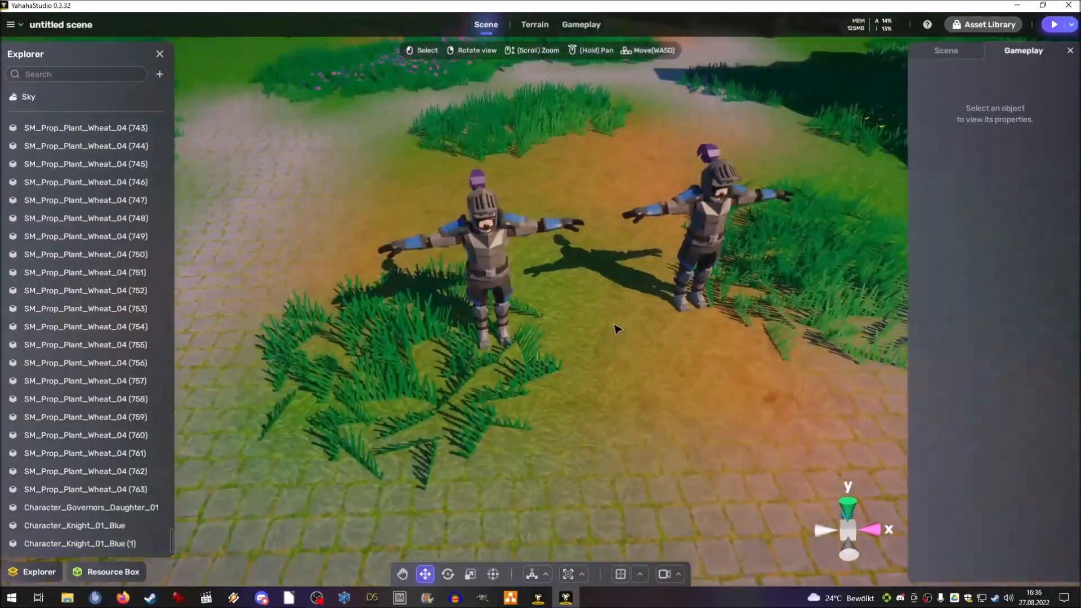
- Search the models for "nob", clear the search, and delete the goblin tent after trying it in the scene
left_click(112, 572)
left_click(505, 421)
type("nob")
left_click(561, 418)
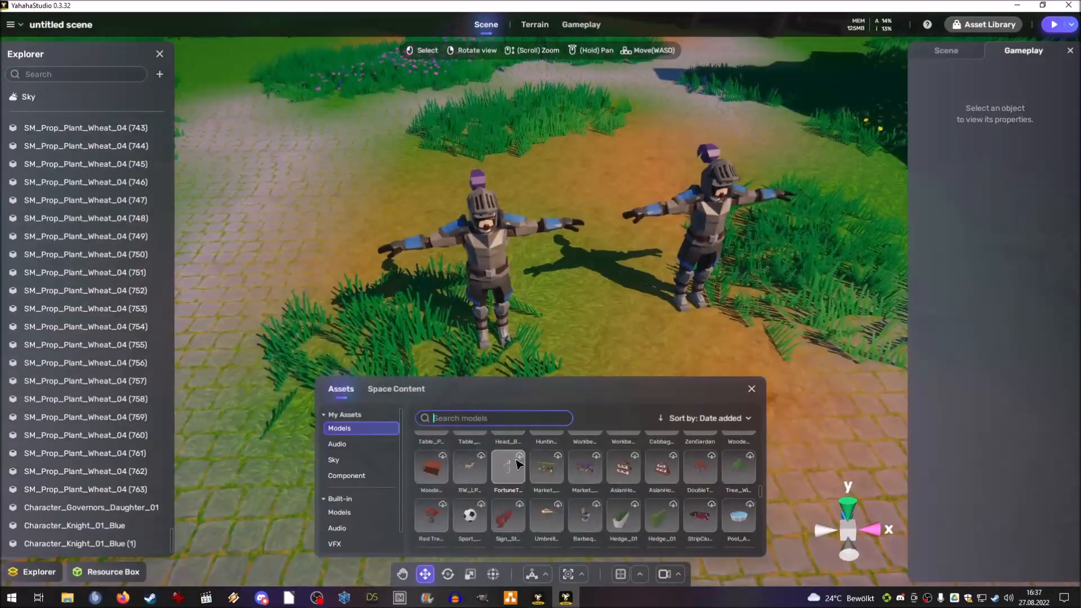
left_click(585, 501)
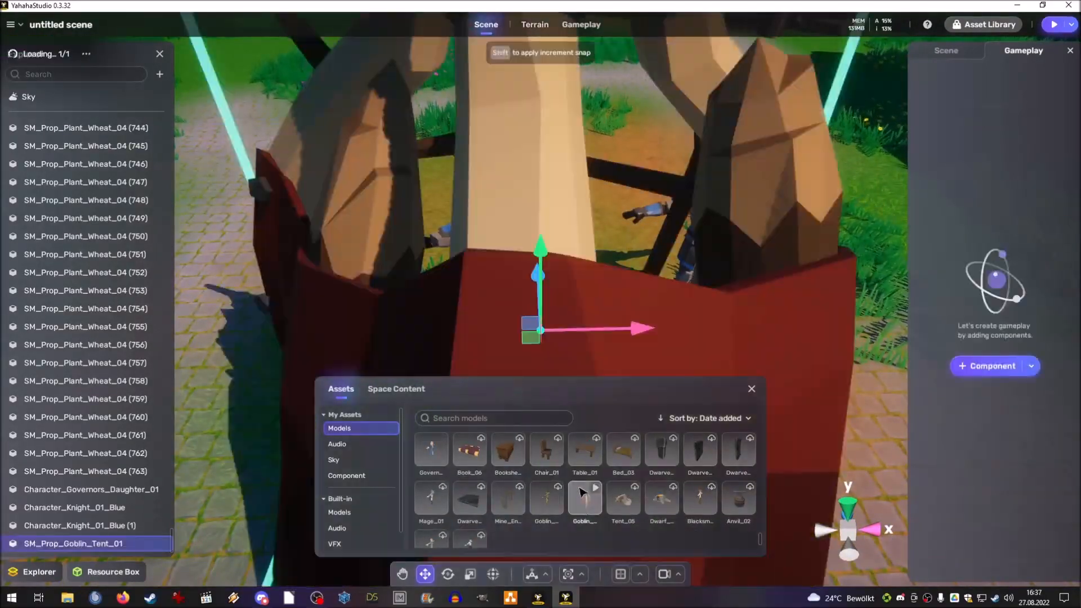
scroll(584, 360, "down", 3)
key("Delete")
- Place the blue soldier model with the brimmed hat in front of the knights and rotate it to face forward
scroll(572, 362, "up", 3)
scroll(442, 527, "down", 1)
scroll(443, 527, "down", 1)
left_click(551, 458)
scroll(540, 316, "down", 3)
key("e")
left_click_drag(513, 341, 372, 304)
key("w")
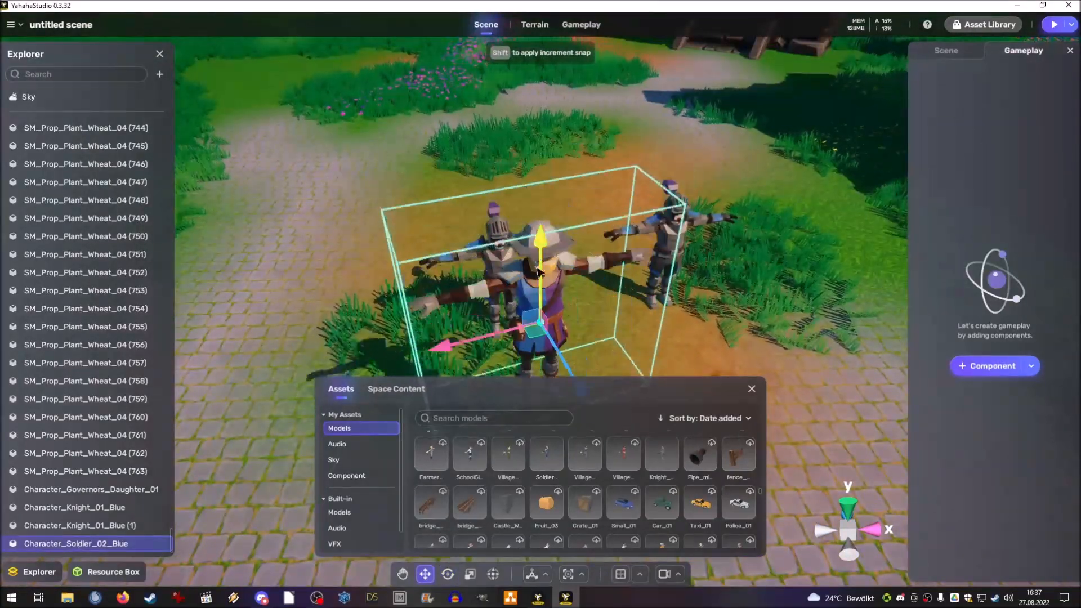
- Delete the duplicate knight and move the soldier into its spot on the grass beside the remaining knight
left_click(494, 241)
key("Delete")
left_click(524, 332)
right_click_drag(524, 282, 529, 333)
left_click_drag(538, 313, 498, 257)
left_click(678, 186)
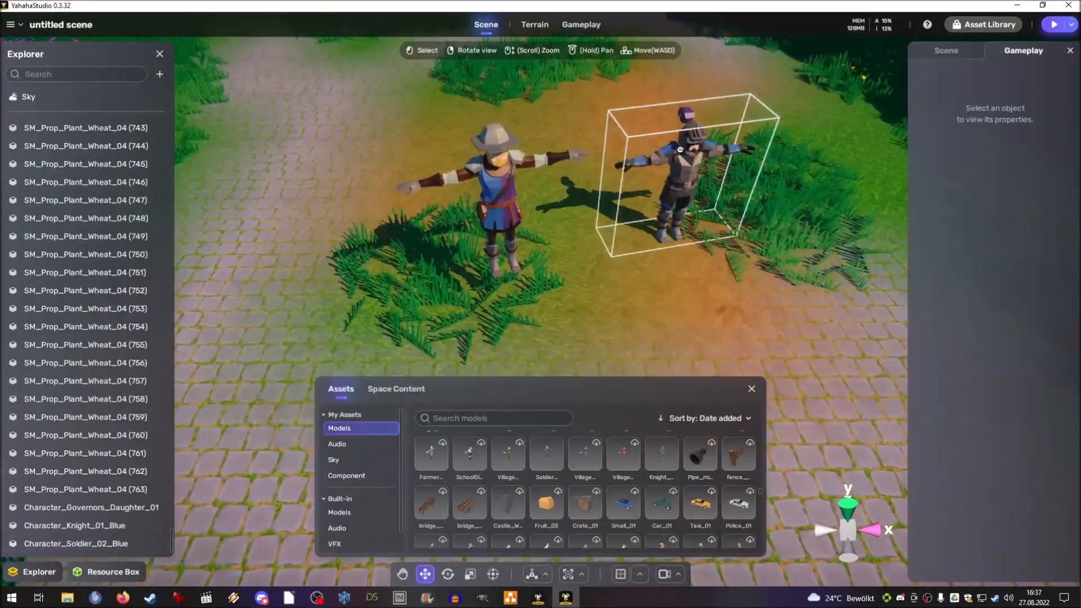
- Transfer the NPC component named "The lords guard" from the knight to the soldier with the brimmed hat
left_click(1063, 76)
left_click(1026, 99)
left_click(512, 245)
left_click(1031, 367)
left_click(1001, 392)
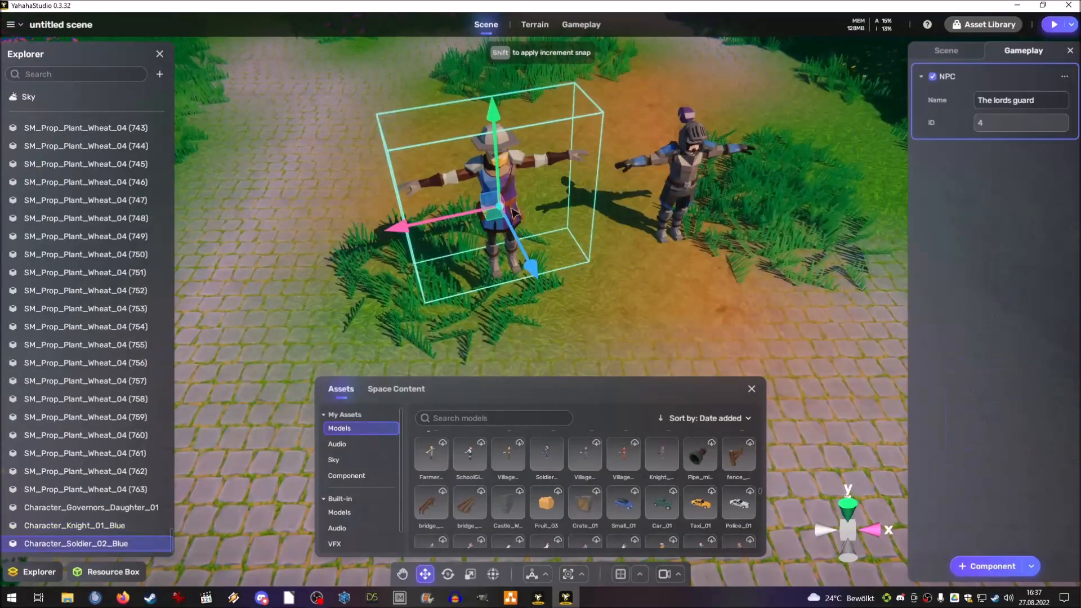
- Move the knight forward in front of the soldier, then duplicate the soldier and place the copy on the grass behind the knight
left_click_drag(495, 210, 481, 205)
left_click(685, 169)
left_click_drag(683, 188, 631, 251)
left_click(488, 172)
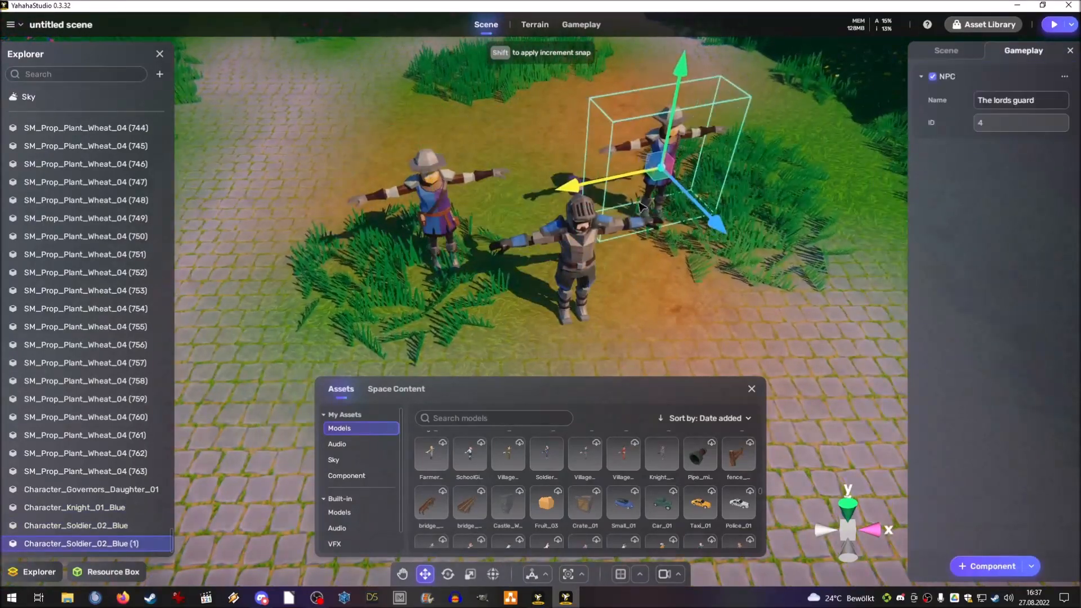
- Add an NPC component to the knight and name it "Sir Alric, the Artist"
left_click(583, 245)
left_click(990, 366)
left_click(569, 320)
left_click(1047, 107)
type("Sir Alric, the Artist")
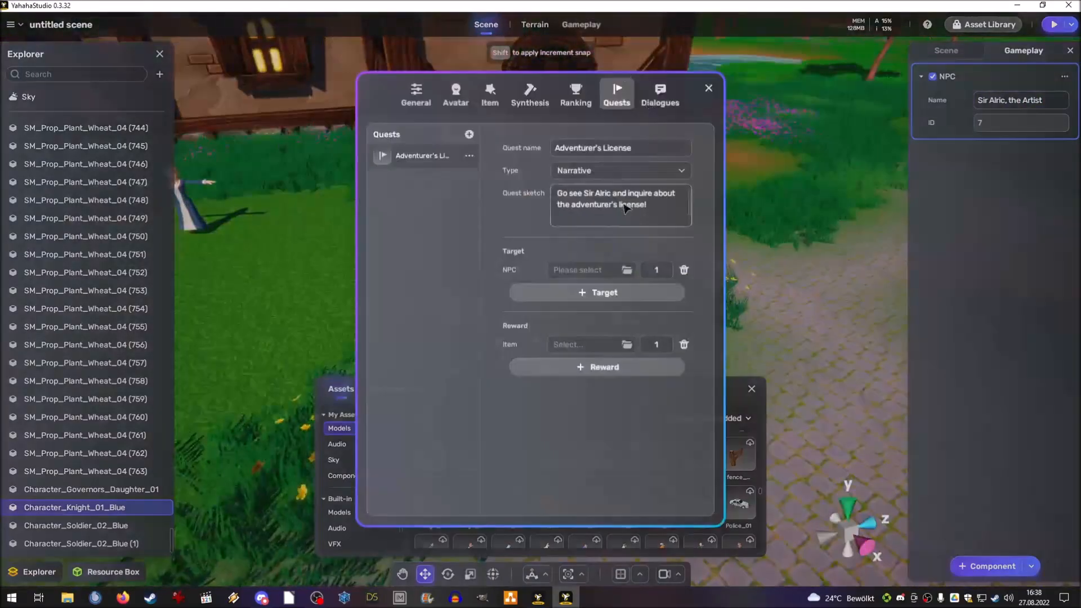
- Set Sir Alric, the Artist as the target NPC of the Adventurer's License quest and add a new dialogue
left_click(596, 272)
left_click(582, 344)
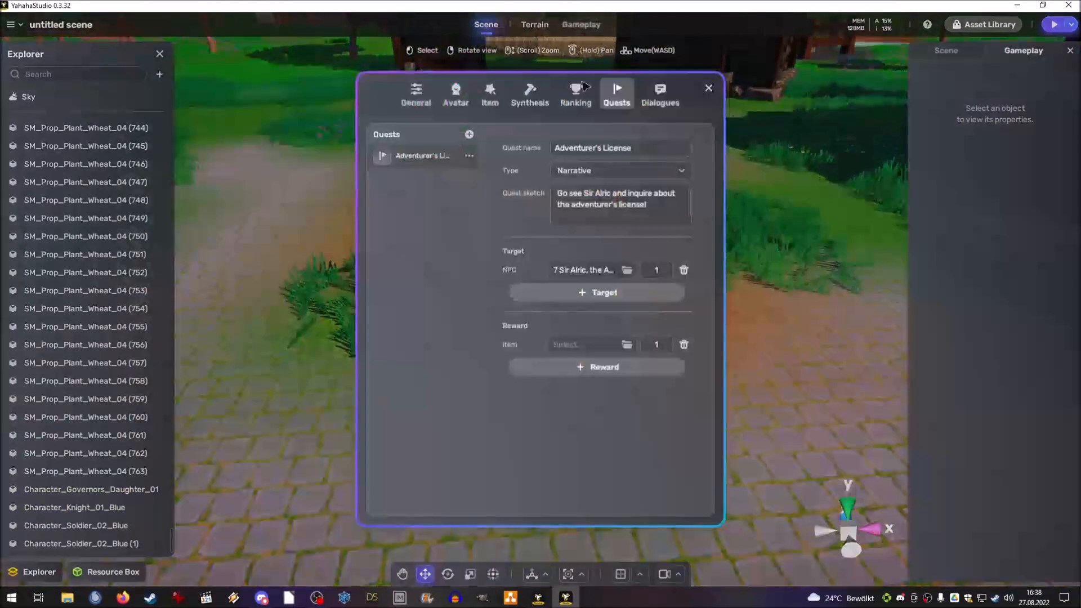
left_click(660, 96)
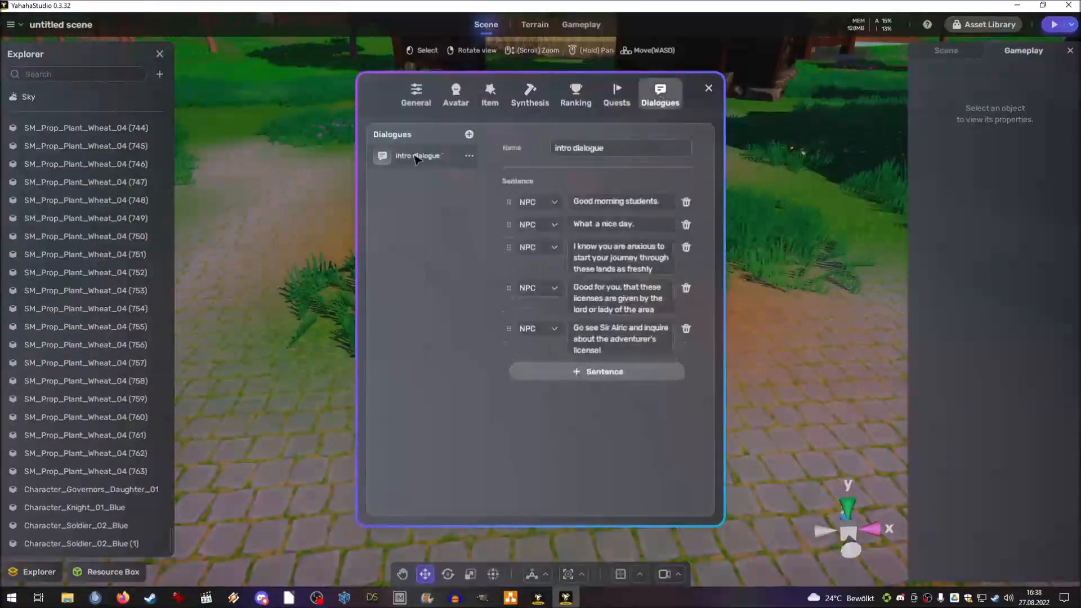
left_click(469, 134)
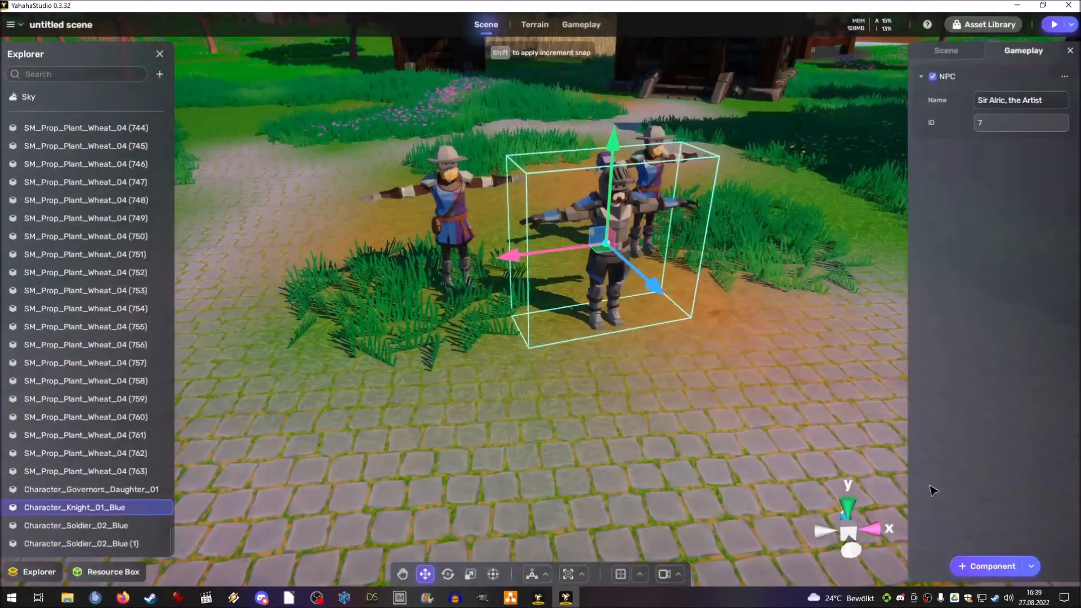
- Add a Quest component to the knight and set its trigger object to Others
left_click(990, 566)
left_click(688, 387)
left_click(1018, 249)
left_click(1017, 351)
left_click(1010, 270)
left_click(1007, 328)
left_click(1044, 224)
- Set the quest's trigger condition to use the Character_Governors_Daughter_01 object and open the quest selection
left_click(992, 254)
left_click(866, 240)
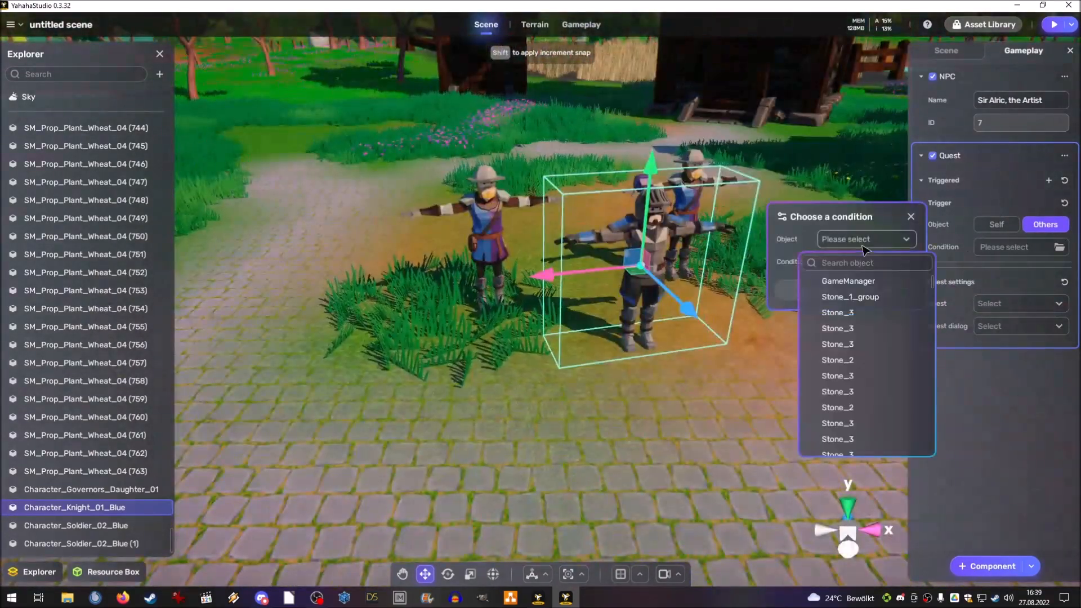
left_click(859, 263)
type("go")
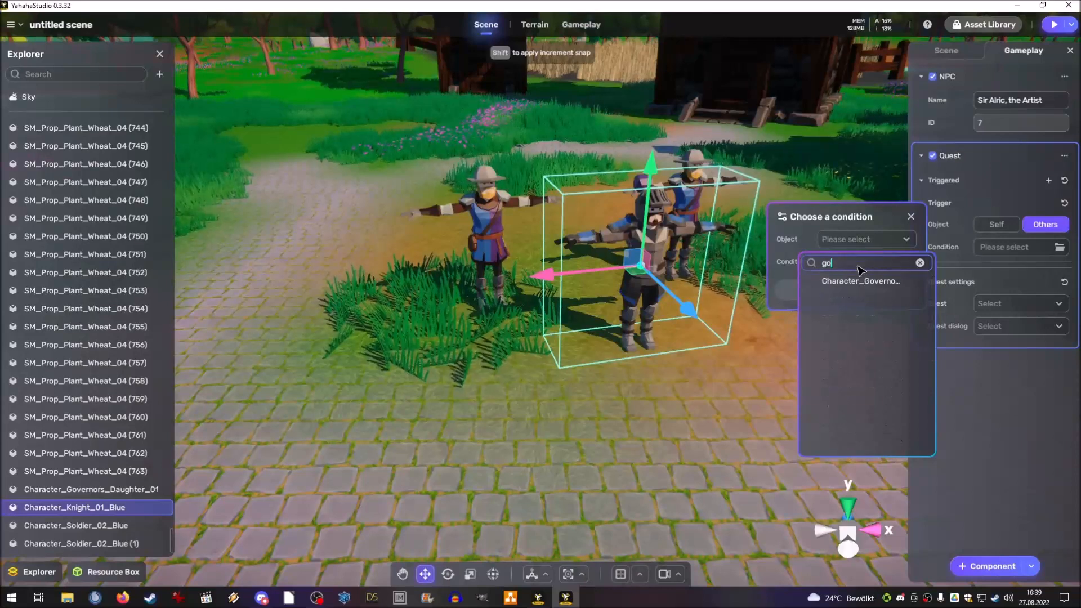
left_click(857, 281)
left_click(862, 262)
left_click(867, 381)
left_click(856, 334)
left_click(1018, 304)
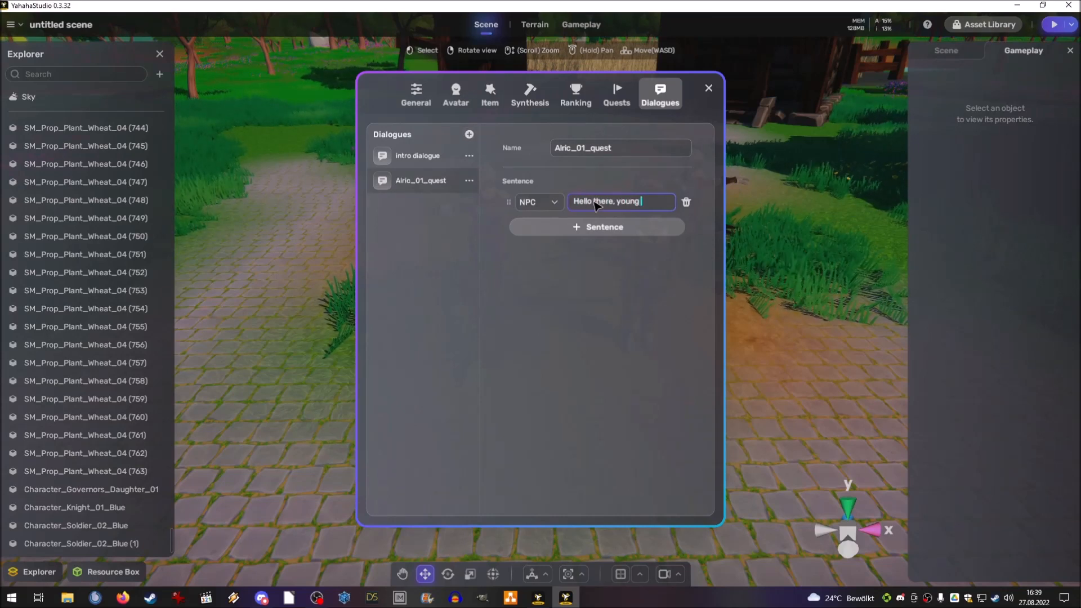
- In the Alric_01_quest dialogue, add the player line "Sir Alric." and the NPC line "What is it you need, citizen?" after the greeting
left_click(595, 230)
type("Sir Alric.")
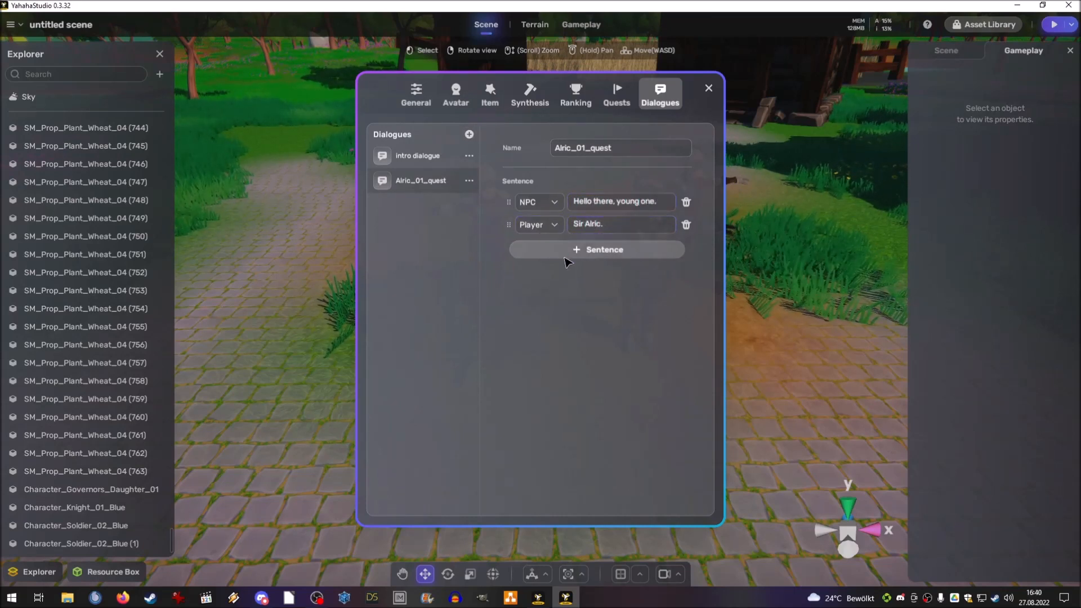
left_click(587, 255)
type("Alri")
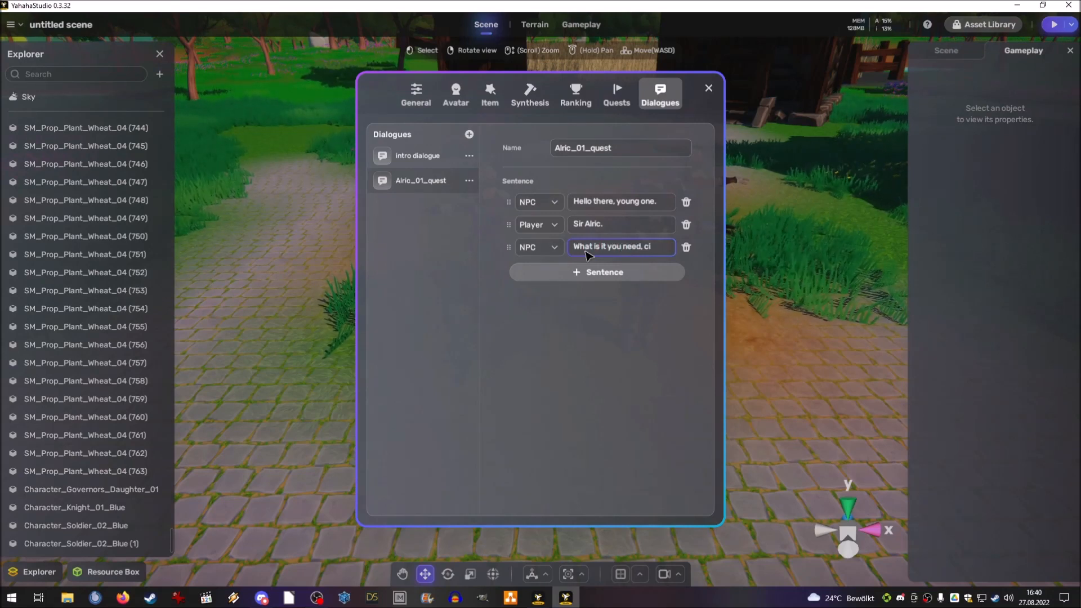
type("tizen?")
- Add a Player sentence reading "I am here to ask for an adventurer's license, my liege."
left_click(597, 284)
left_click(539, 281)
left_click(538, 324)
left_click(606, 281)
type("I am here to ask for an adventurer's license,")
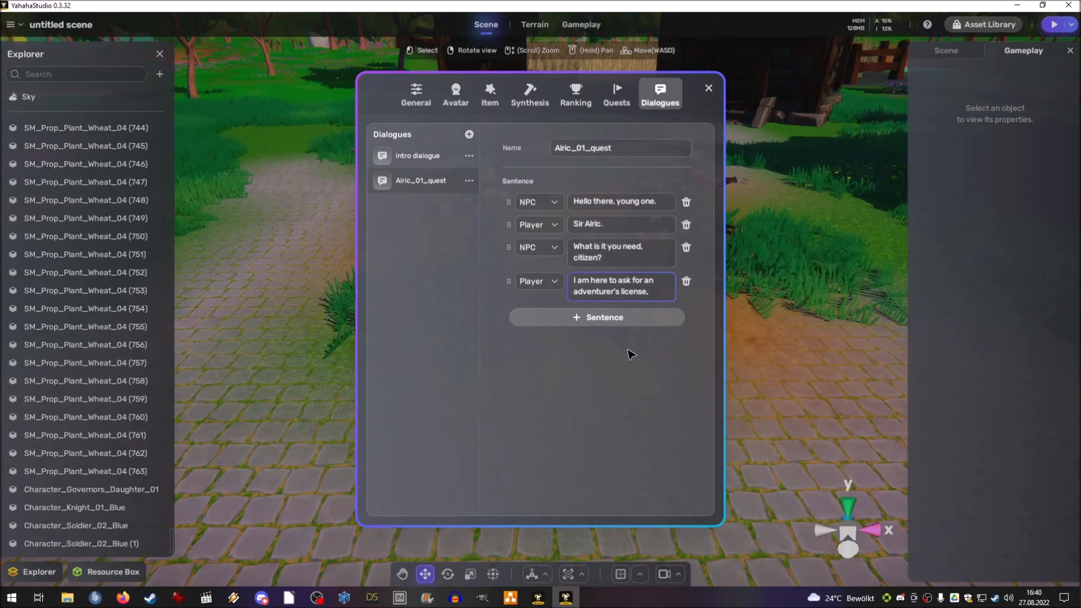
type(" my liege.")
- Add an NPC sentence reading "Aah, why so formal. My rank does not make me better than anyone."
left_click(608, 347)
type("Aah, why s")
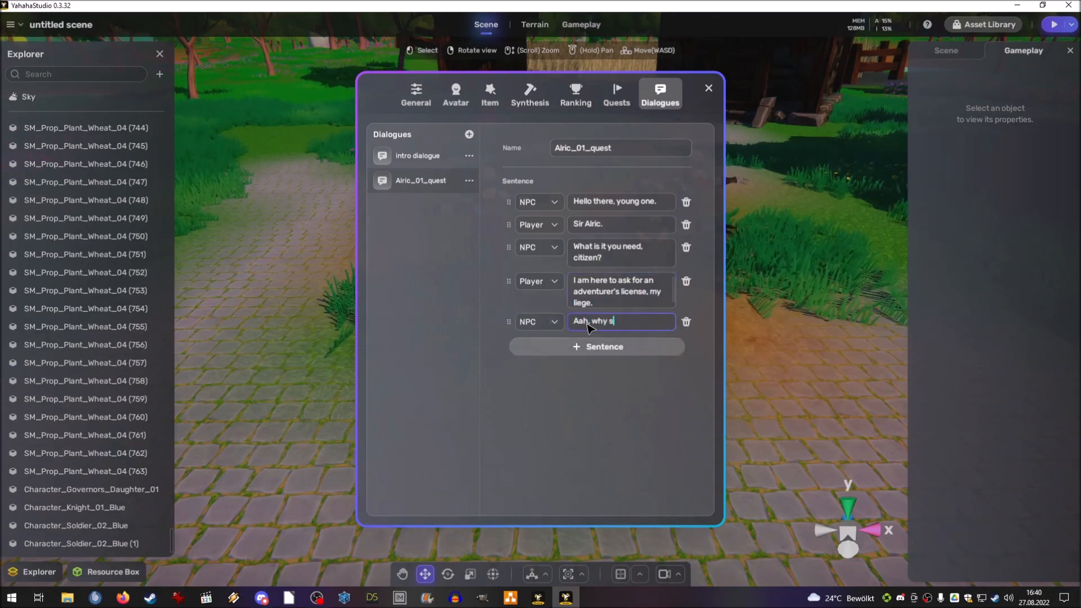
type("o formal. My rank does not make me better than anyone.")
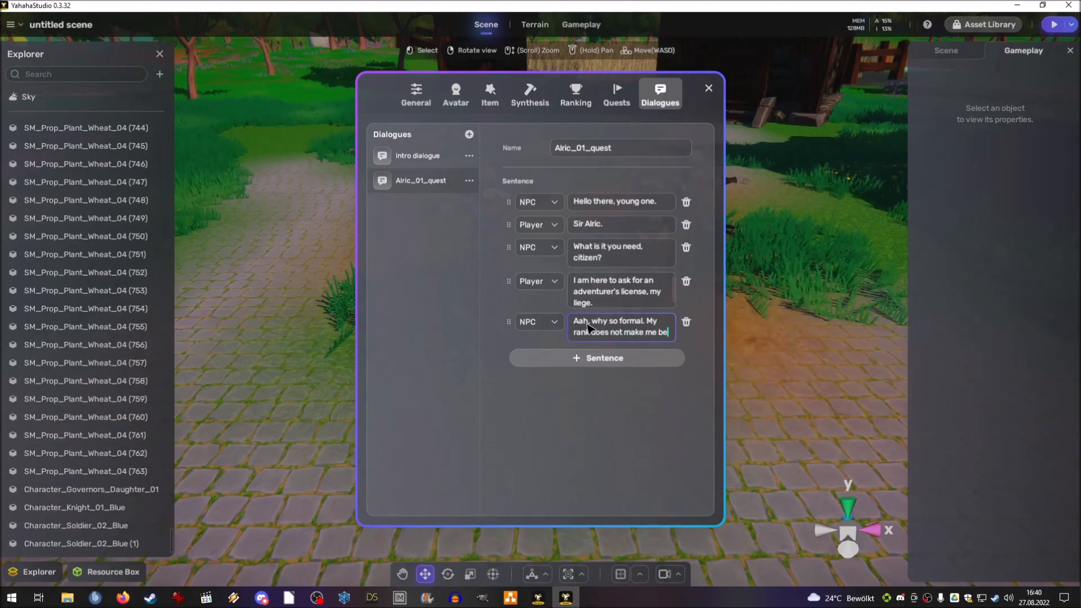